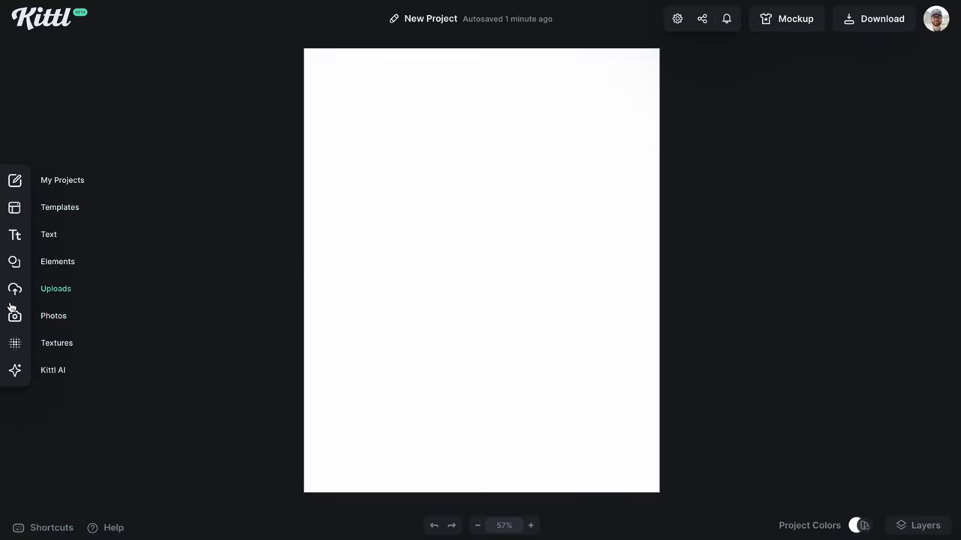
Open the Kittl AI image generator beside the blank artboard and focus its prompt field.
left_click(15, 370)
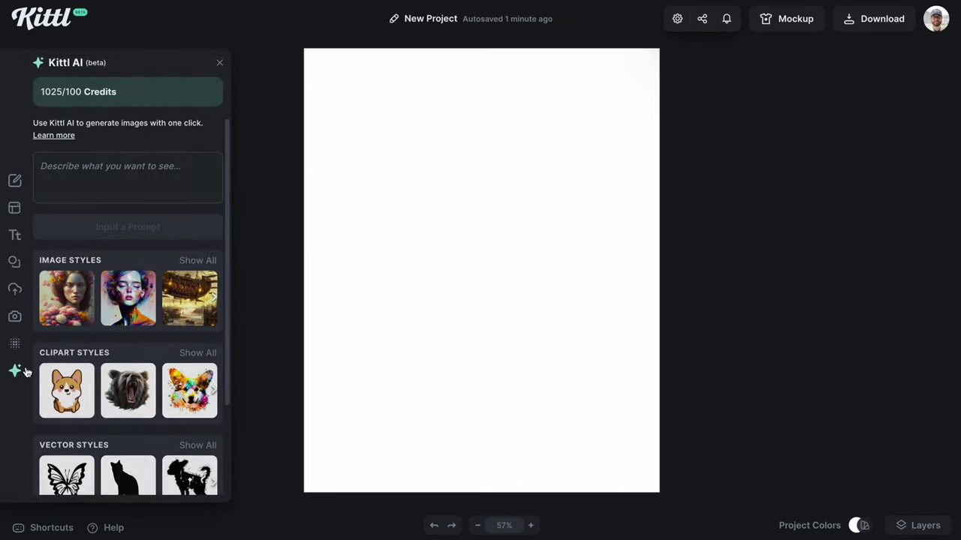
left_click(145, 165)
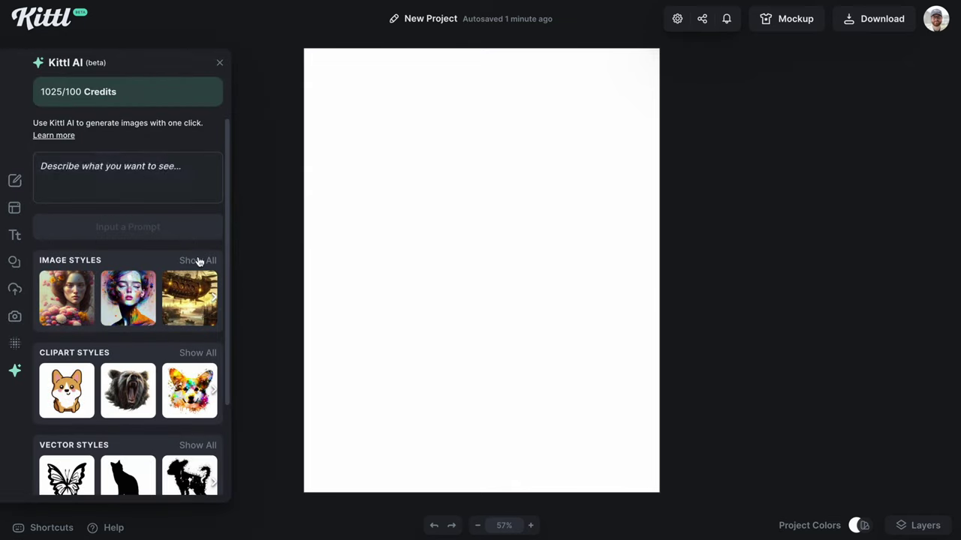
left_click(58, 137)
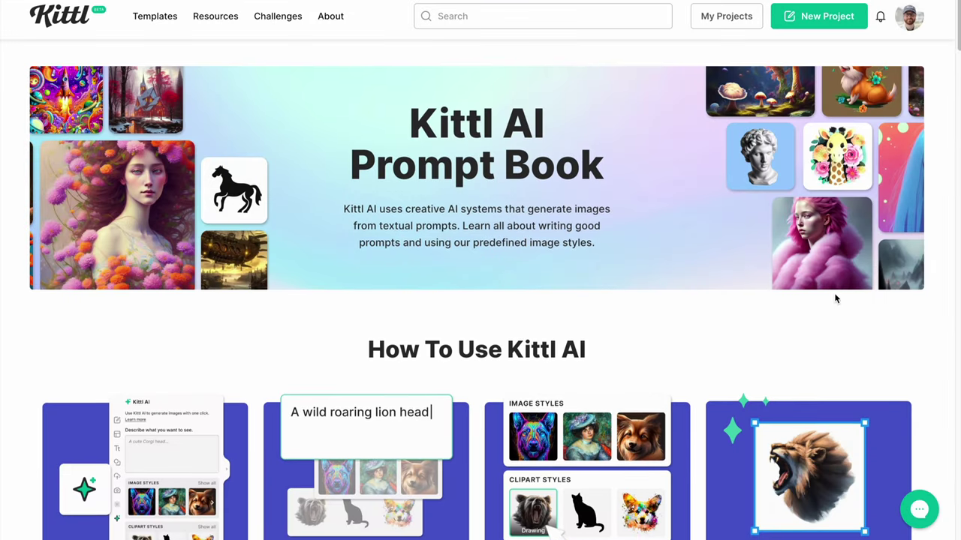
scroll(835, 298, "down", 3)
scroll(836, 299, "down", 1)
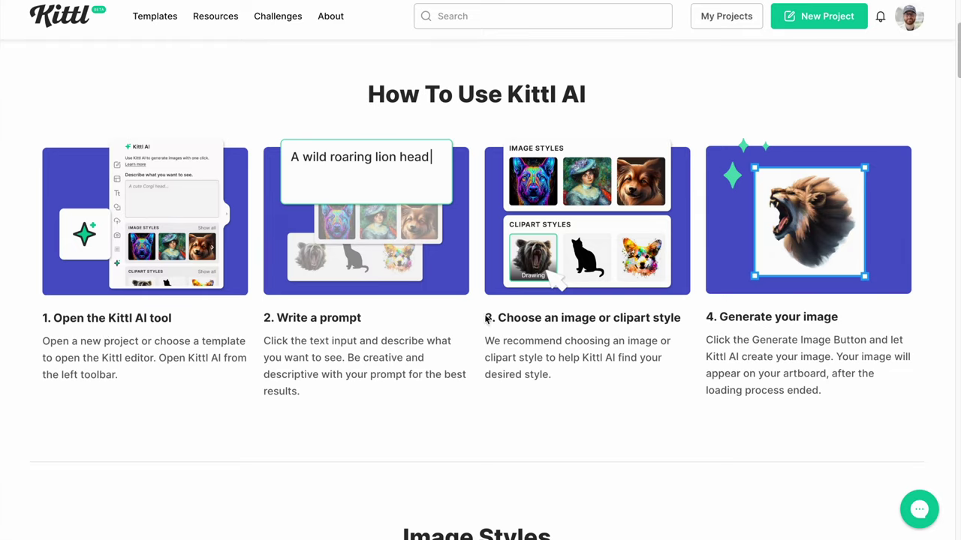
scroll(654, 320, "down", 3)
scroll(654, 320, "down", 3)
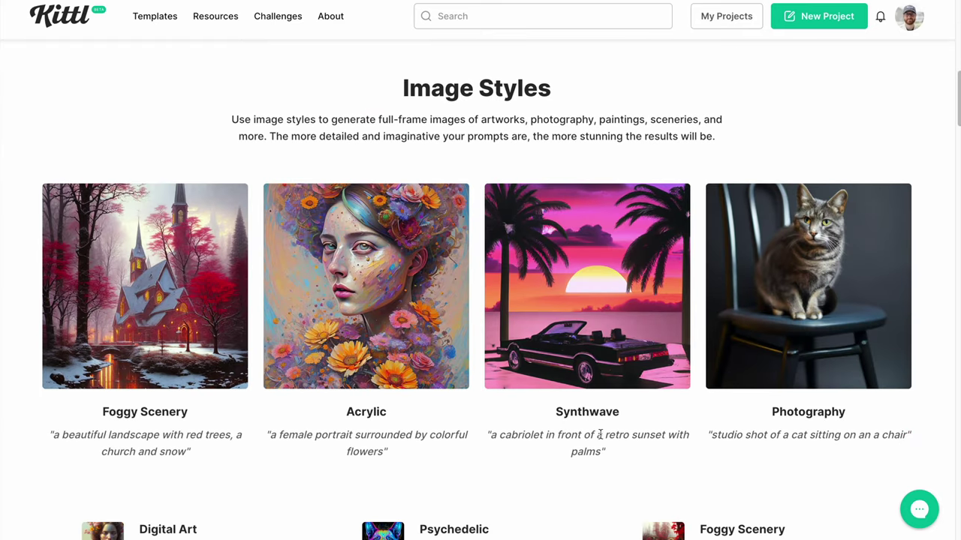
scroll(653, 433, "down", 2)
scroll(285, 358, "down", 1)
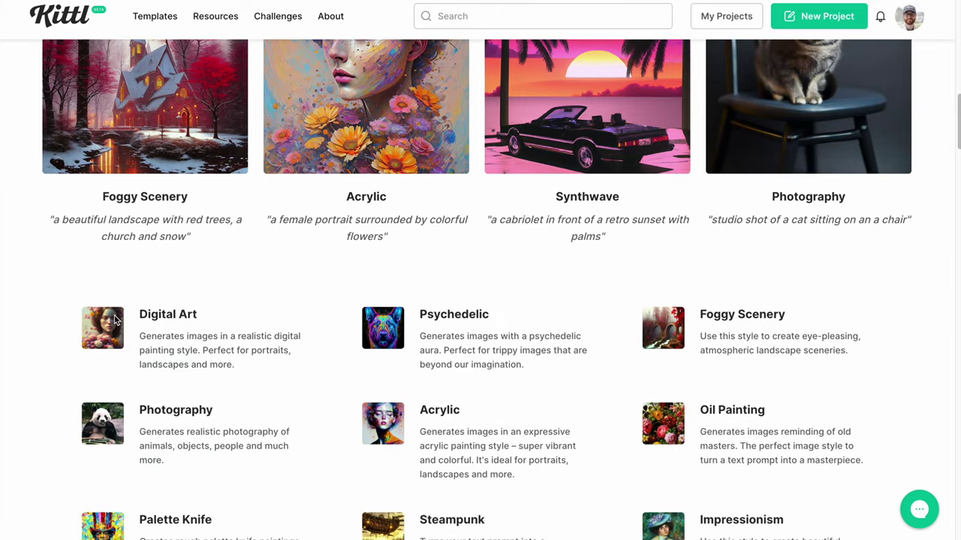
scroll(376, 349, "down", 2)
scroll(385, 343, "down", 1)
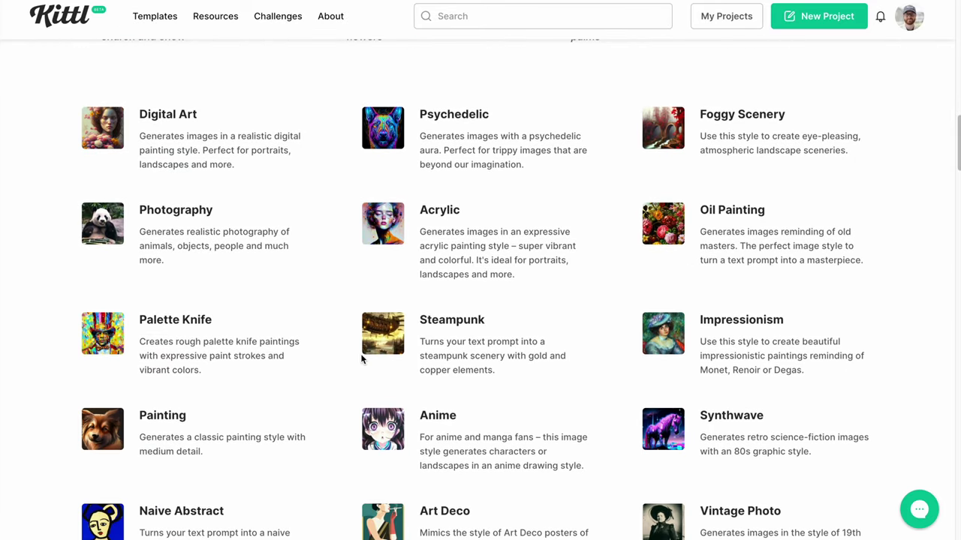
scroll(400, 342, "down", 2)
scroll(587, 390, "down", 3)
scroll(590, 392, "down", 2)
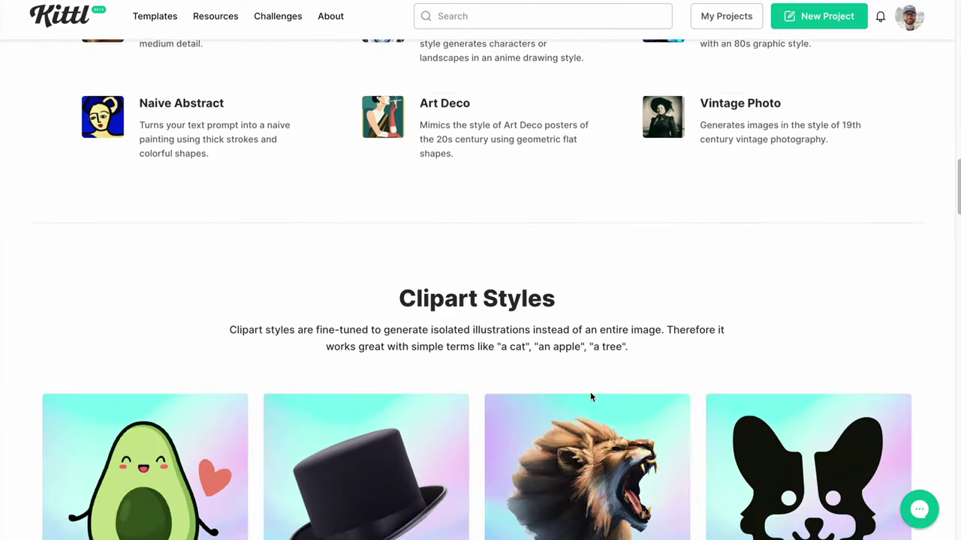
scroll(593, 403, "down", 2)
scroll(593, 403, "down", 2)
scroll(402, 290, "down", 1)
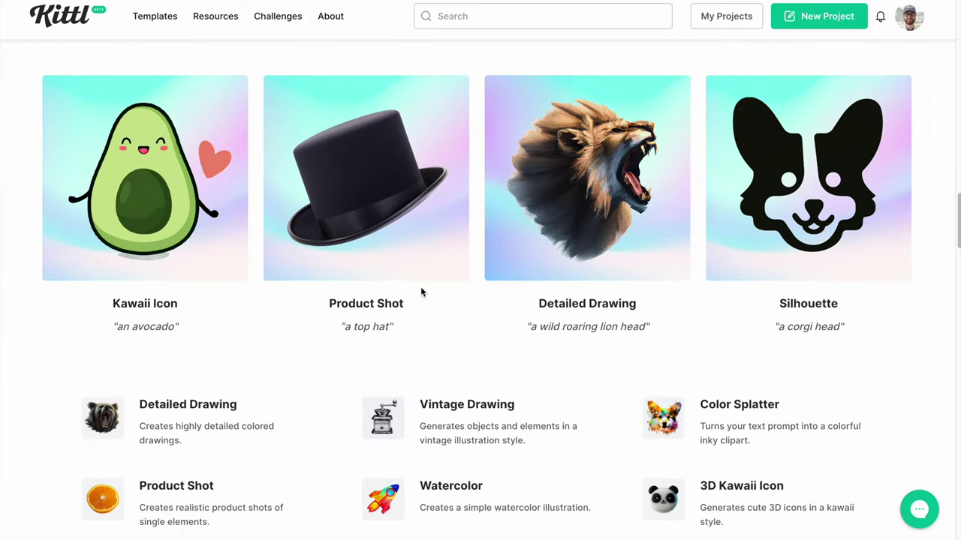
scroll(420, 292, "down", 1)
scroll(294, 300, "down", 1)
scroll(258, 305, "down", 1)
scroll(260, 297, "up", 2)
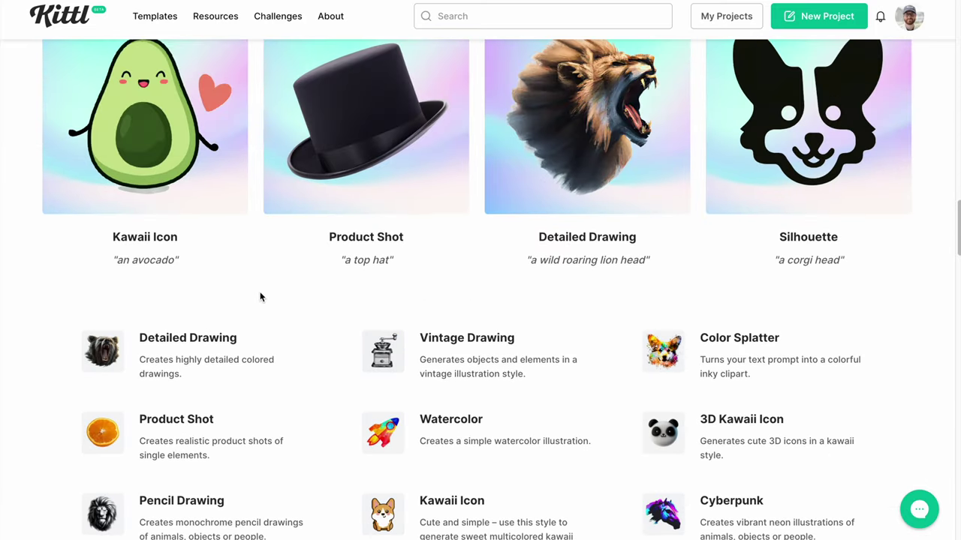
scroll(259, 296, "down", 3)
scroll(259, 297, "down", 1)
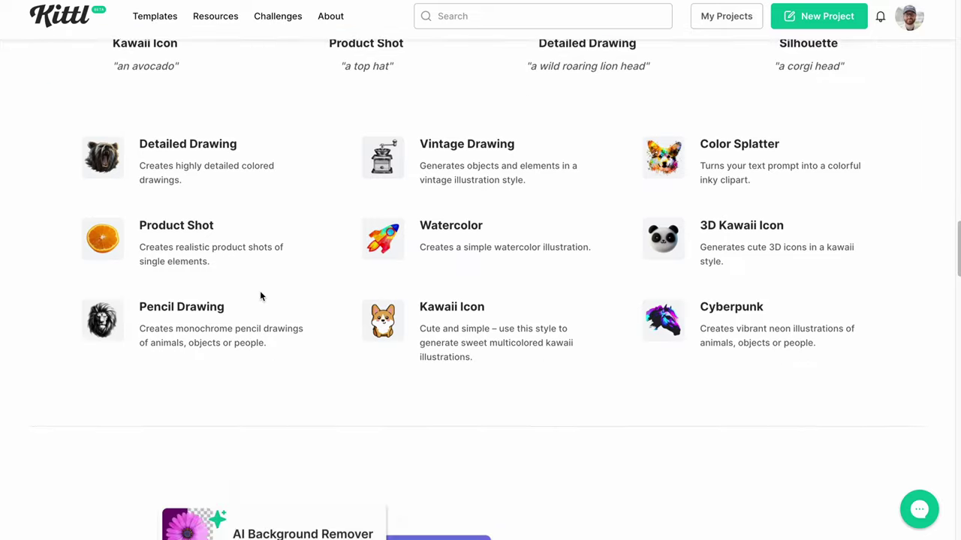
scroll(260, 297, "down", 2)
scroll(260, 296, "down", 2)
scroll(314, 296, "down", 3)
scroll(315, 296, "down", 3)
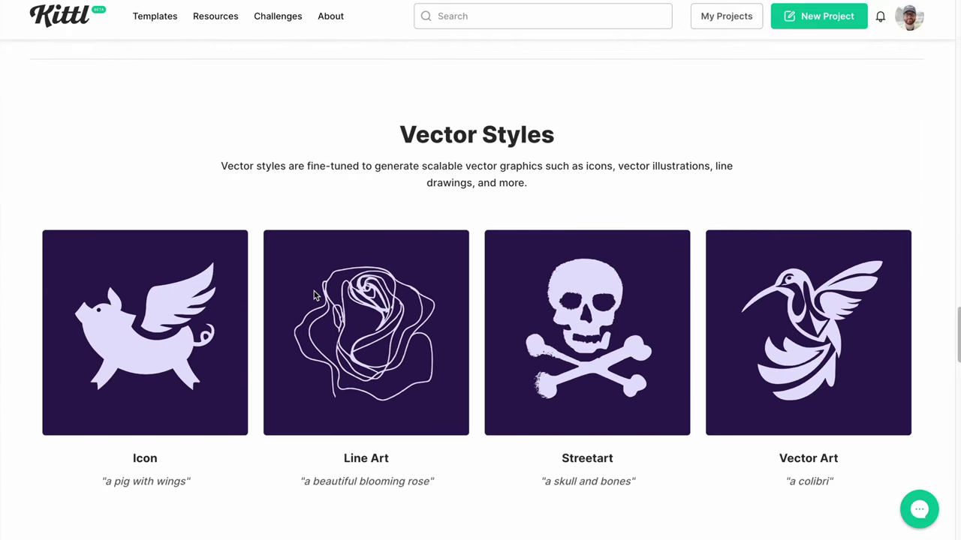
scroll(314, 296, "down", 1)
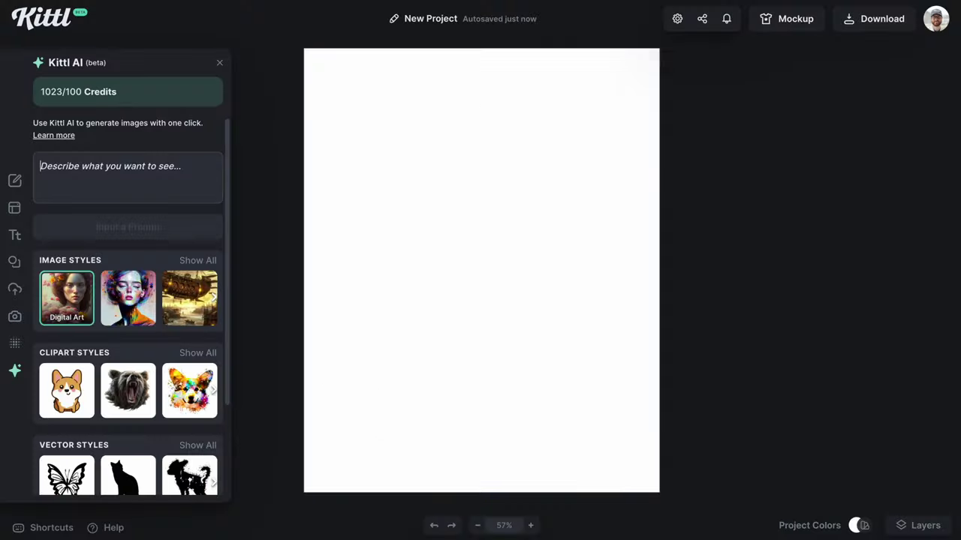
type("a")
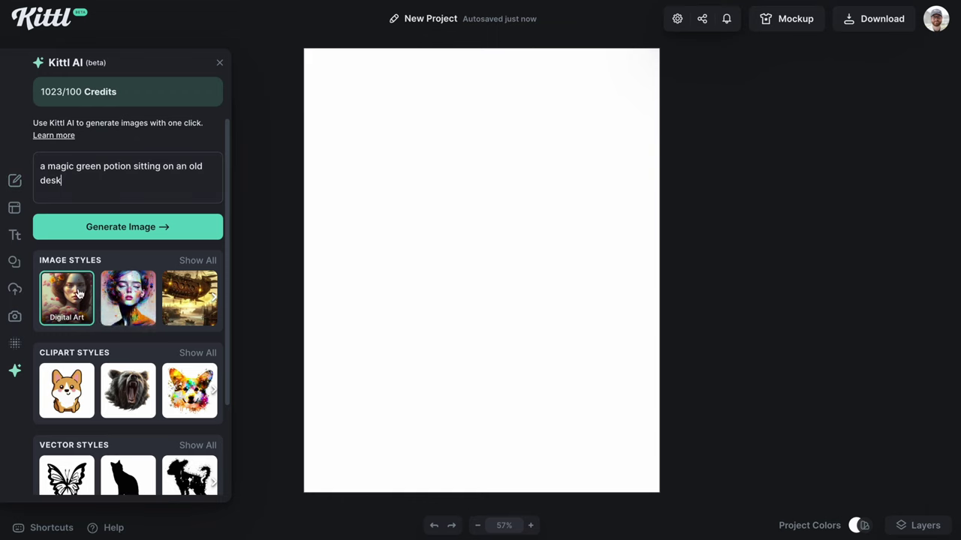
Generate a Digital Art image of a magic green potion on a desk.
scroll(105, 294, "down", 1)
scroll(123, 293, "down", 2)
scroll(150, 285, "up", 1)
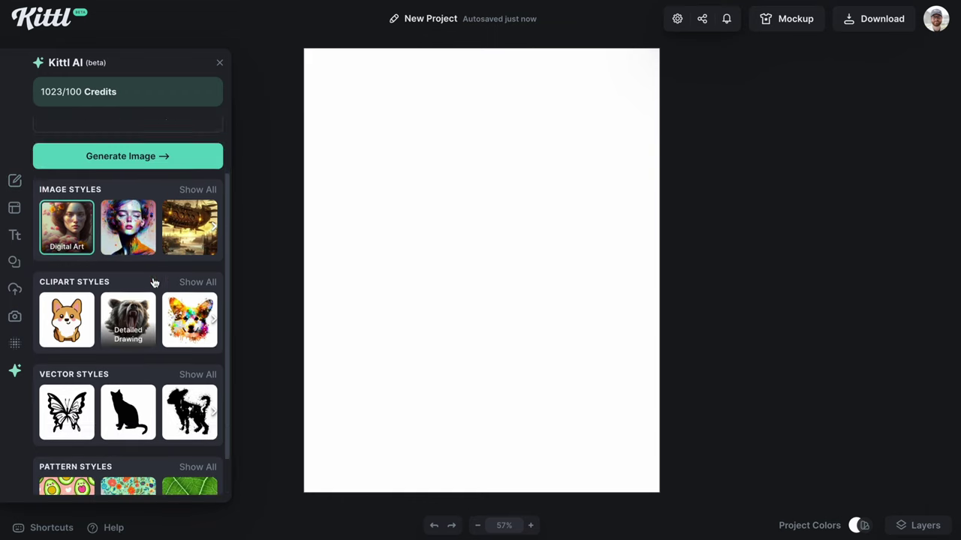
scroll(154, 282, "up", 2)
left_click(116, 224)
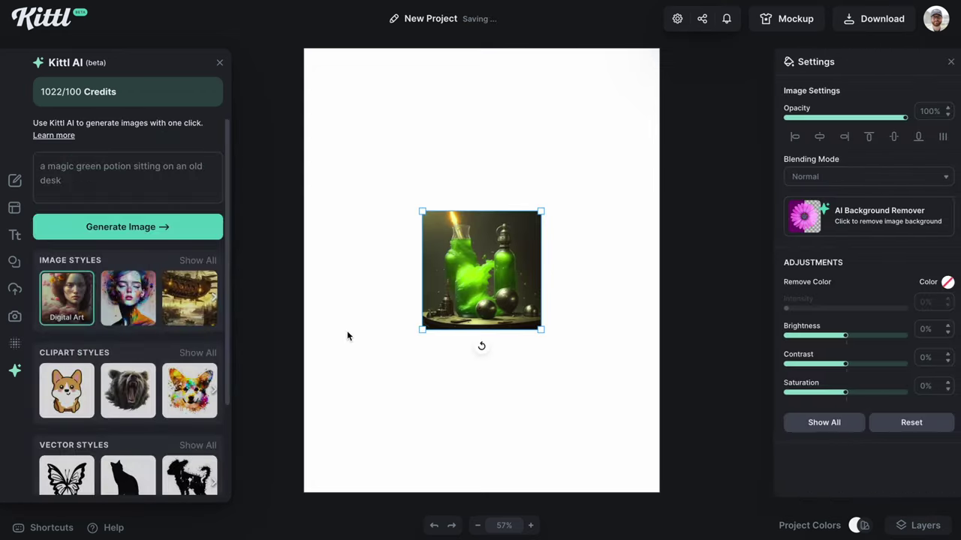
Move the potion to the artboard's upper right; set up a Steampunk 'wooden desk' prompt.
mouse_move(429, 322)
left_mouse_down()
mouse_move(449, 285)
mouse_move(385, 332)
left_mouse_up()
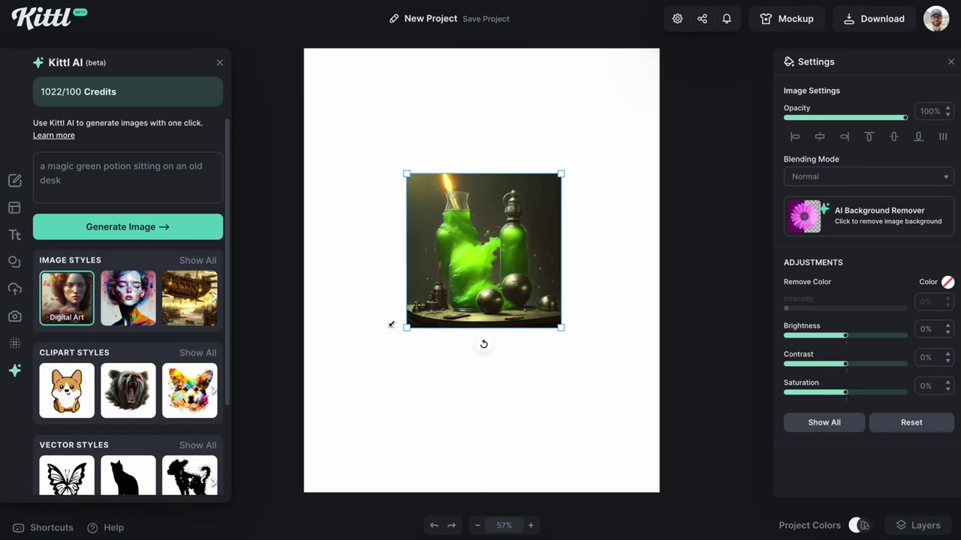
left_click_drag(485, 302, 542, 207)
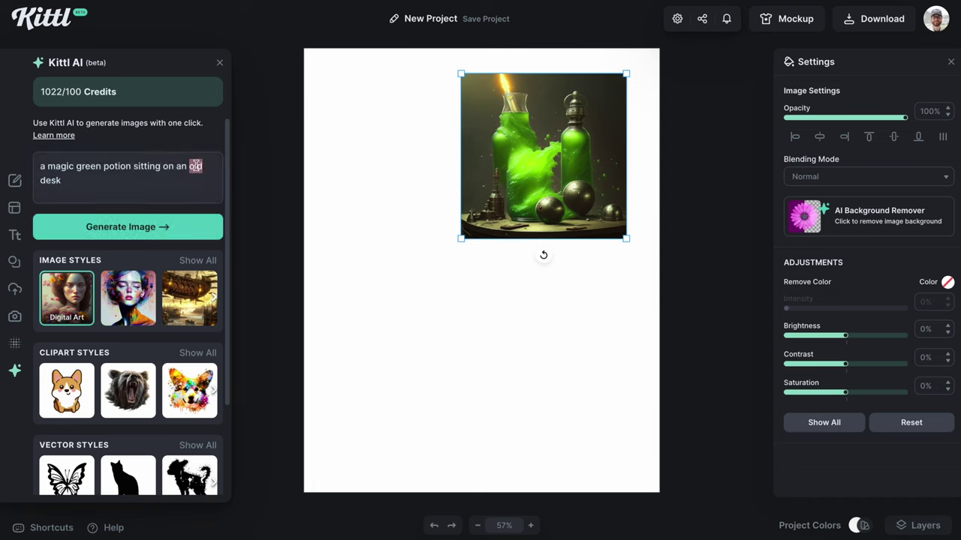
left_click(191, 174)
type("wooen")
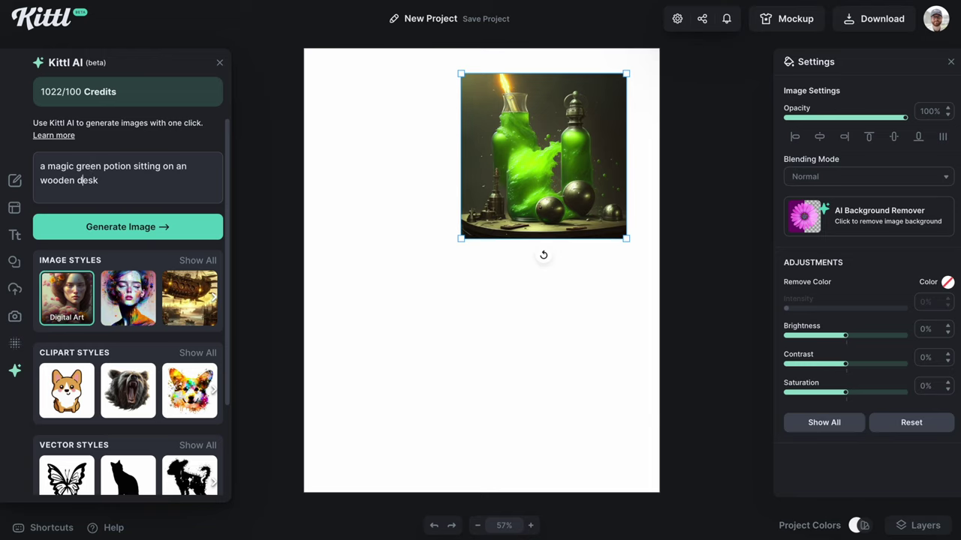
type("ld")
left_click(192, 292)
Generate a Steampunk potion image, enlarge it and overlap it on the first potion.
scroll(188, 292, "down", 2)
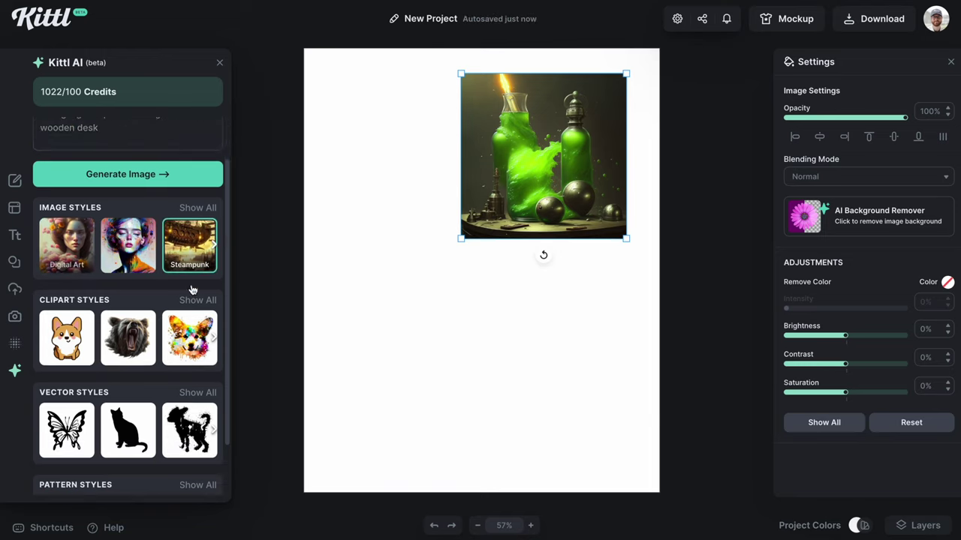
scroll(177, 421, "down", 2)
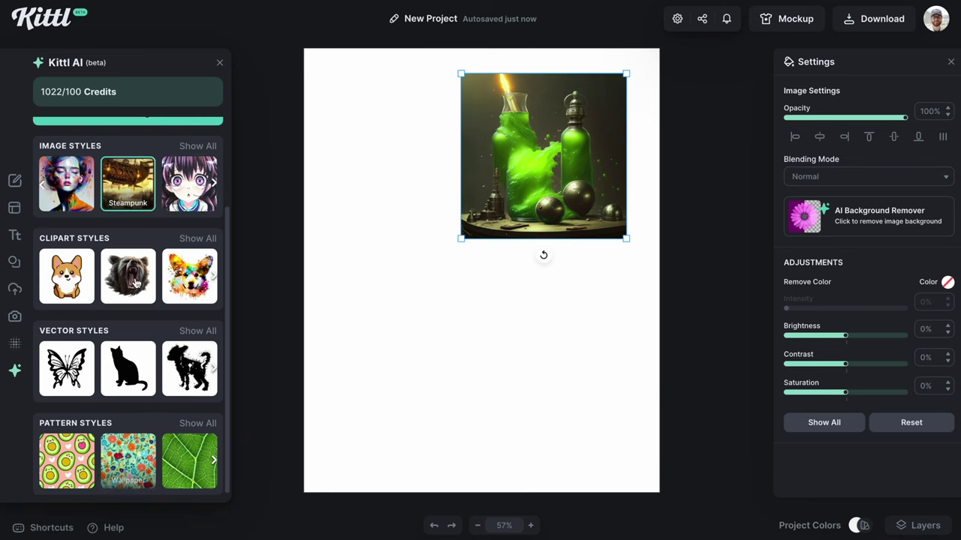
scroll(125, 160, "up", 2)
left_click(126, 143)
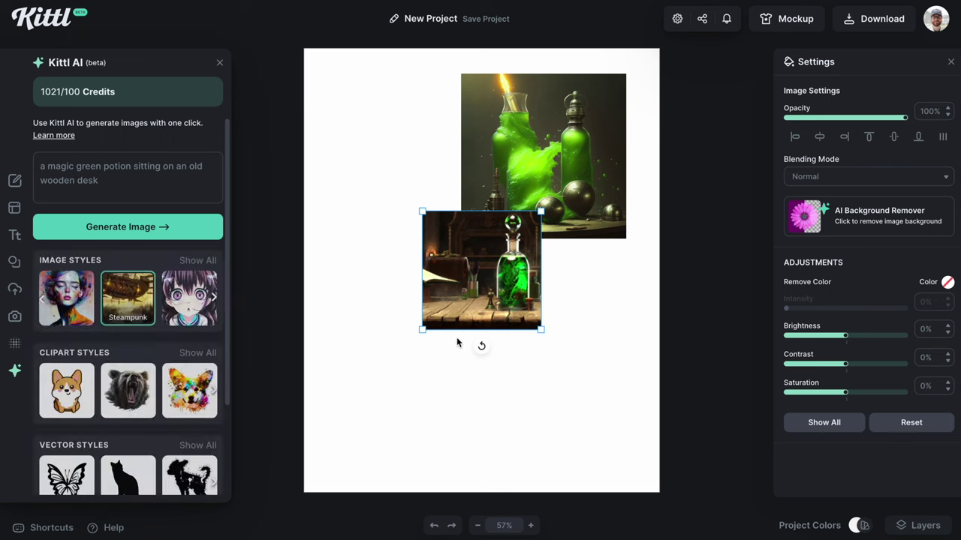
left_click_drag(429, 328, 371, 381)
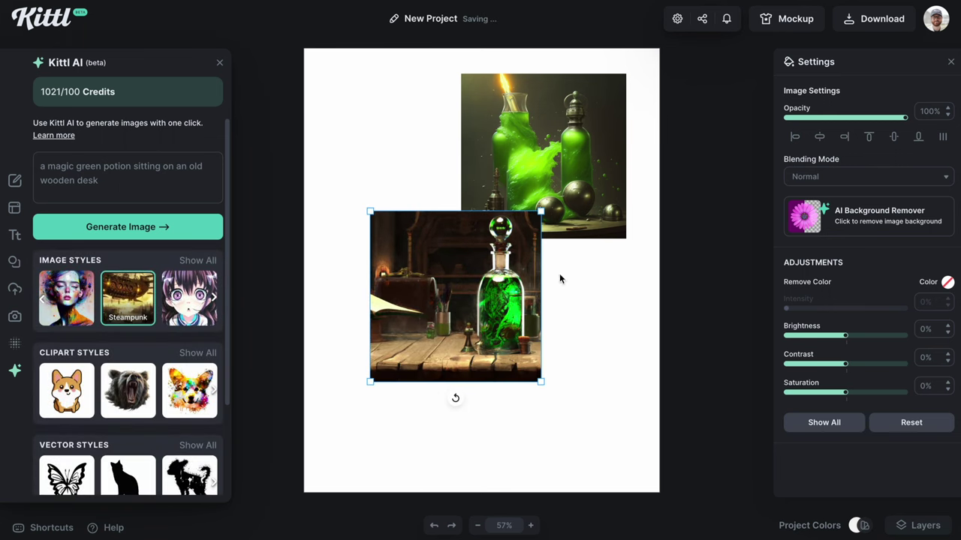
mouse_move(457, 295)
left_mouse_down()
mouse_move(448, 304)
mouse_move(433, 223)
left_mouse_up()
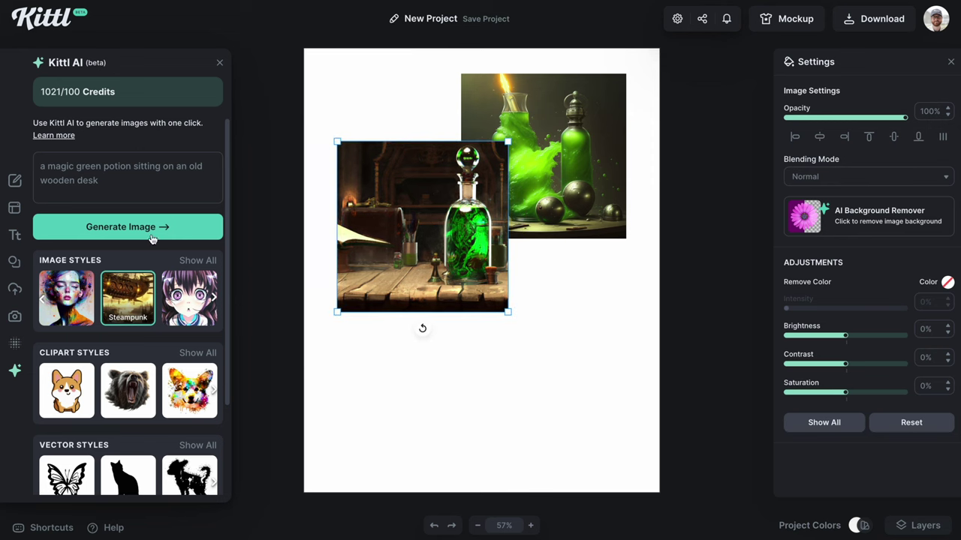
Show all image styles and pick Anime.
left_click(197, 260)
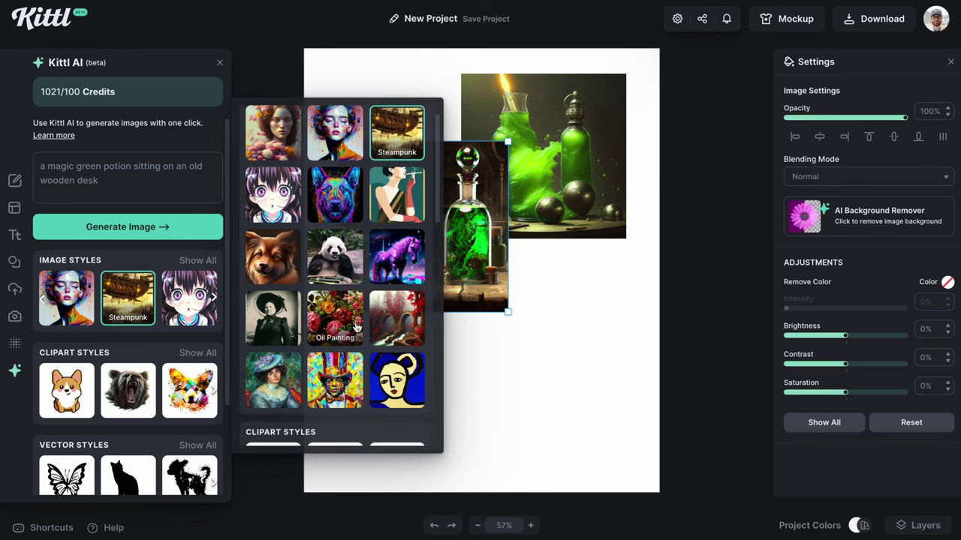
scroll(357, 325, "down", 1)
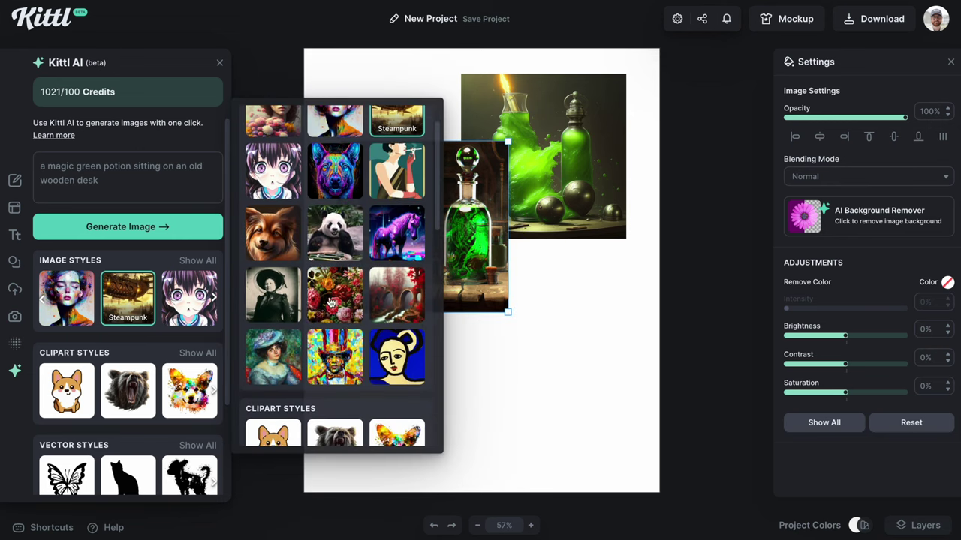
scroll(330, 304, "up", 1)
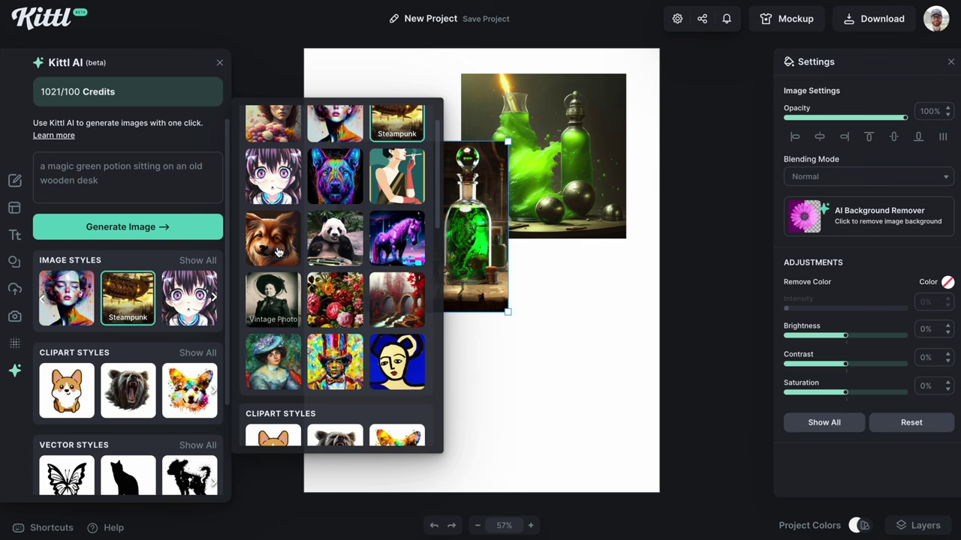
scroll(352, 234, "up", 2)
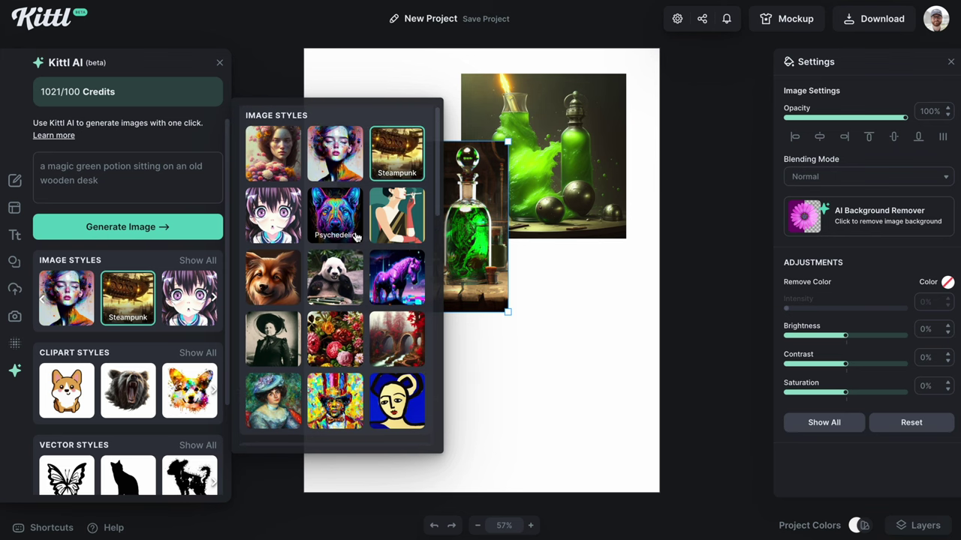
left_click(263, 218)
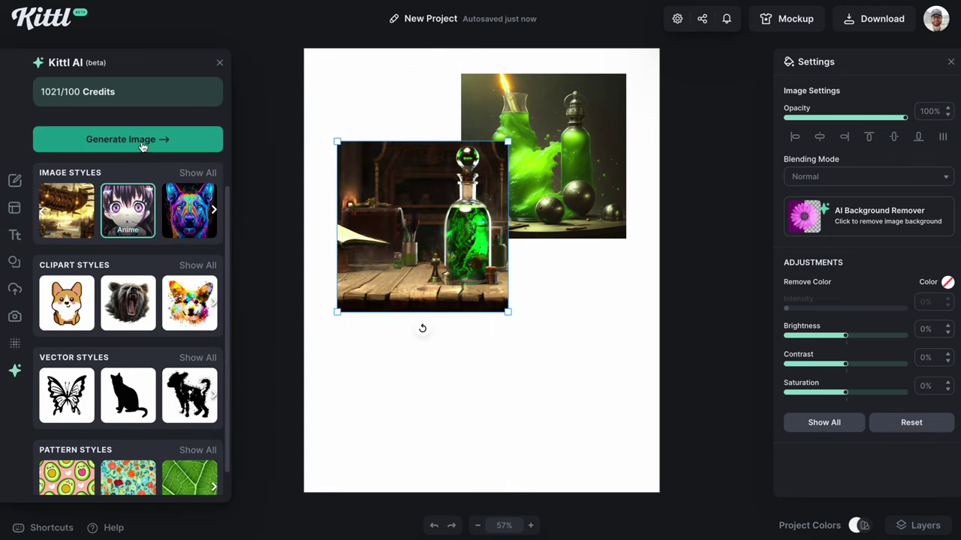
Generate an Anime forest potion image, enlarge it and place it at the lower right.
left_click(142, 142)
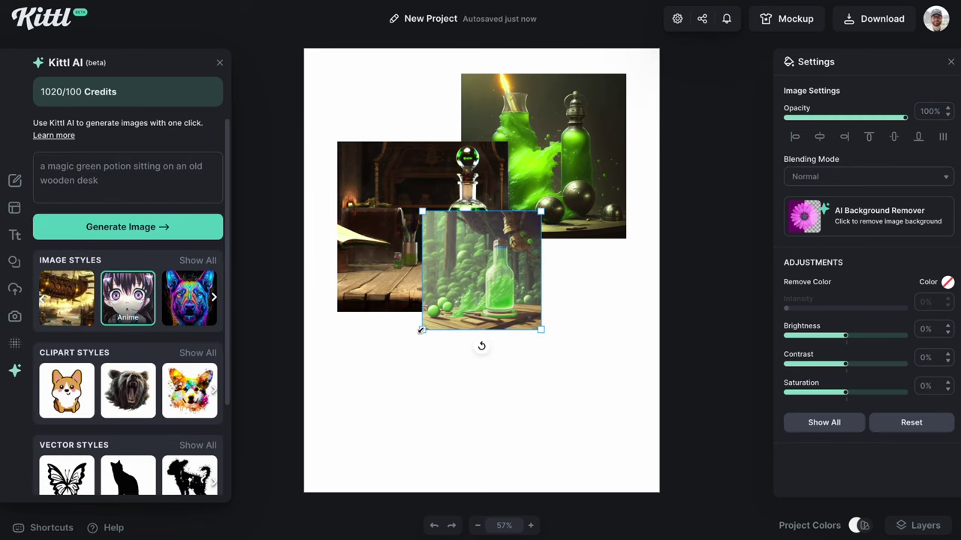
left_click_drag(424, 326, 358, 395)
left_click_drag(416, 337, 551, 365)
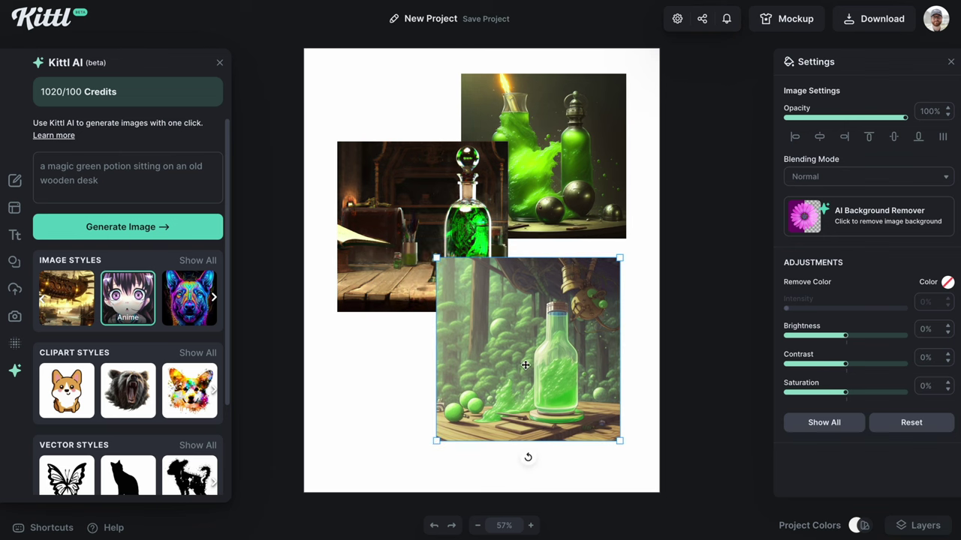
left_click_drag(525, 364, 535, 364)
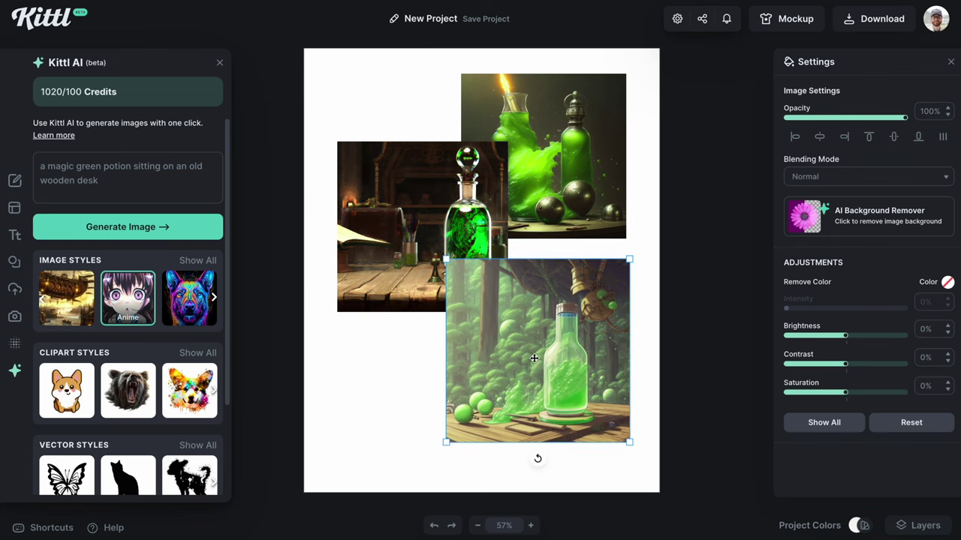
Flip the desk potion image horizontally, bring it forward and nudge it down.
left_click_drag(433, 223, 426, 209)
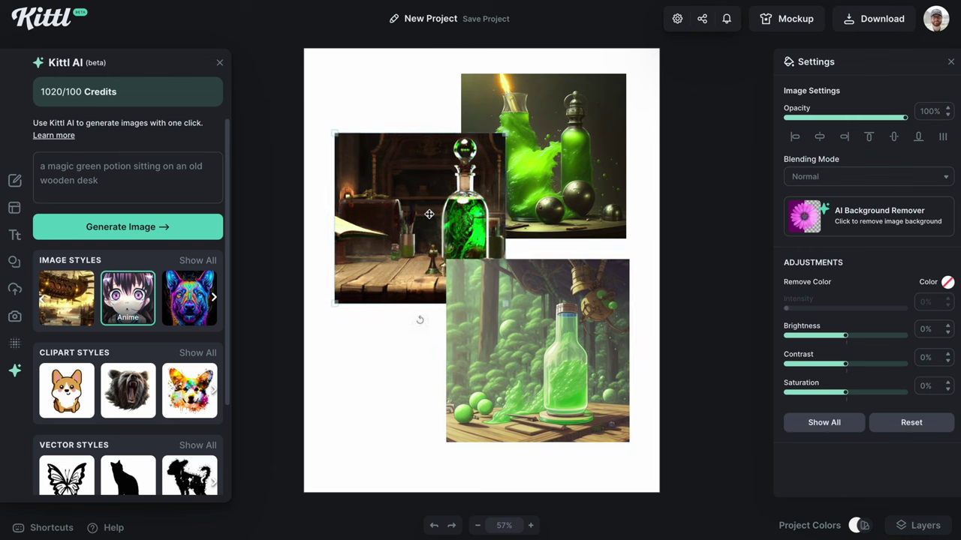
right_click(426, 210)
left_click(474, 315)
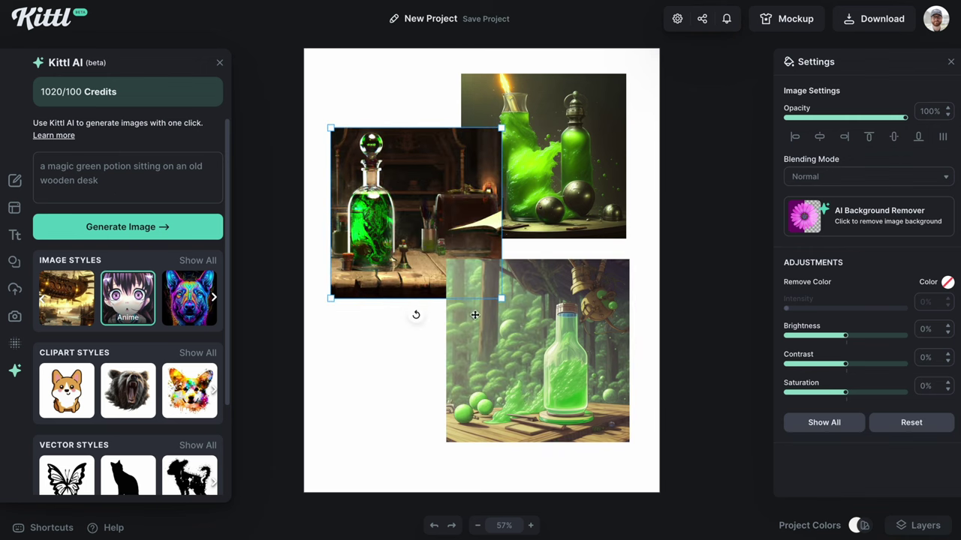
right_click(408, 235)
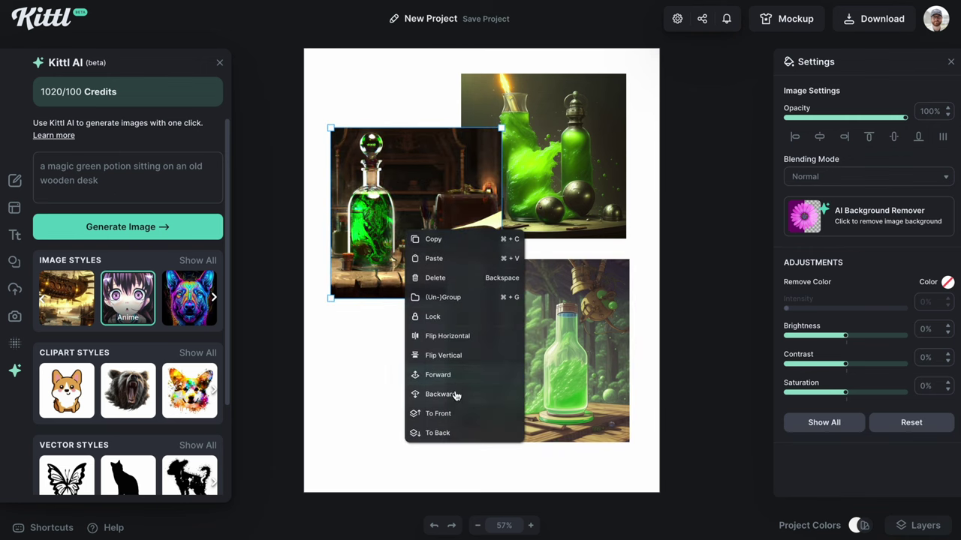
left_click(452, 409)
left_click_drag(420, 225, 424, 264)
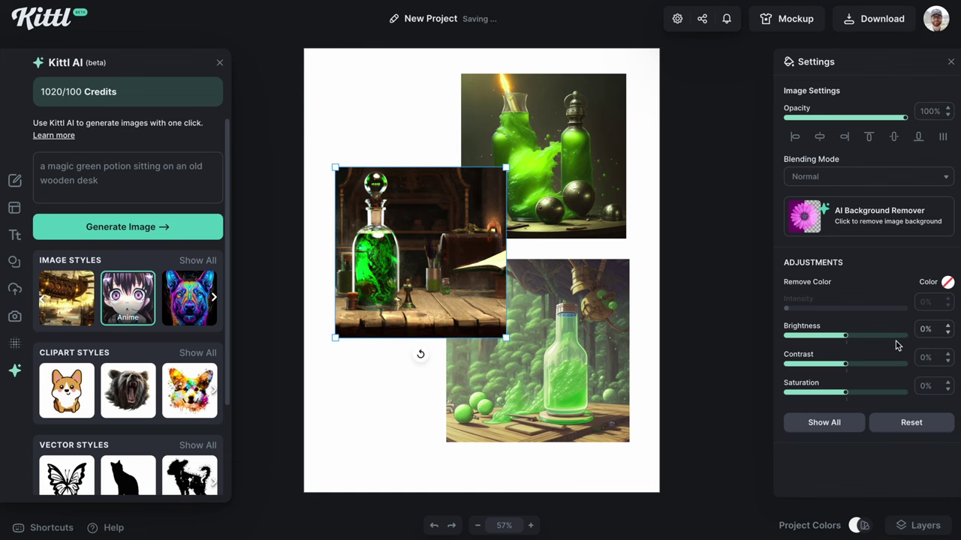
Adjust the desk potion image's hue, vibrance and saturation.
left_click(833, 421)
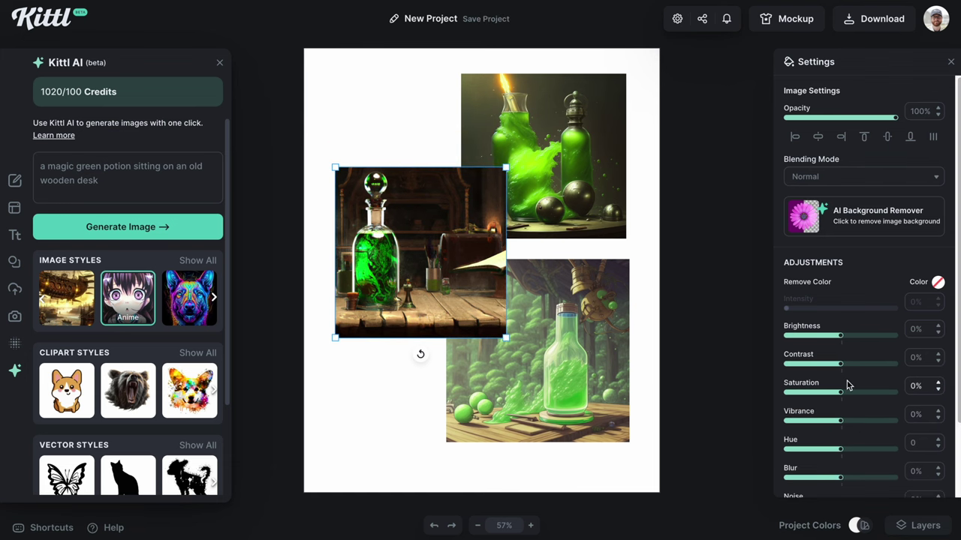
left_click_drag(841, 450, 874, 454)
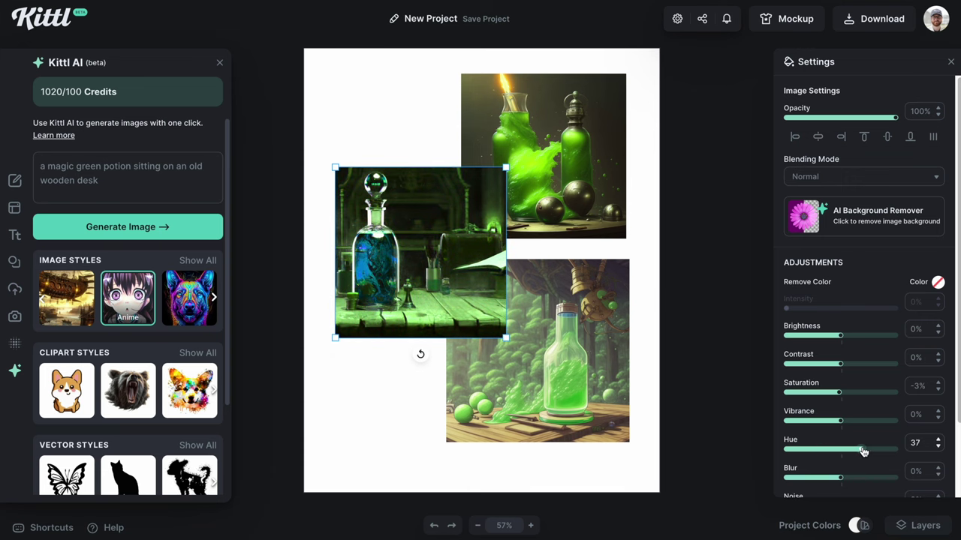
mouse_move(875, 454)
left_mouse_down()
mouse_move(885, 457)
mouse_move(850, 455)
left_mouse_up()
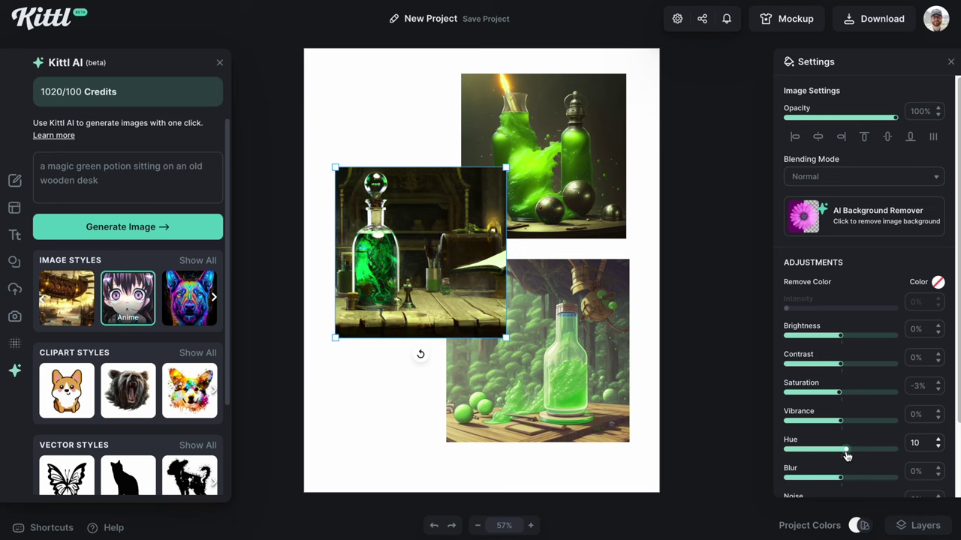
mouse_move(857, 426)
left_mouse_down()
mouse_move(868, 426)
mouse_move(805, 430)
left_mouse_up()
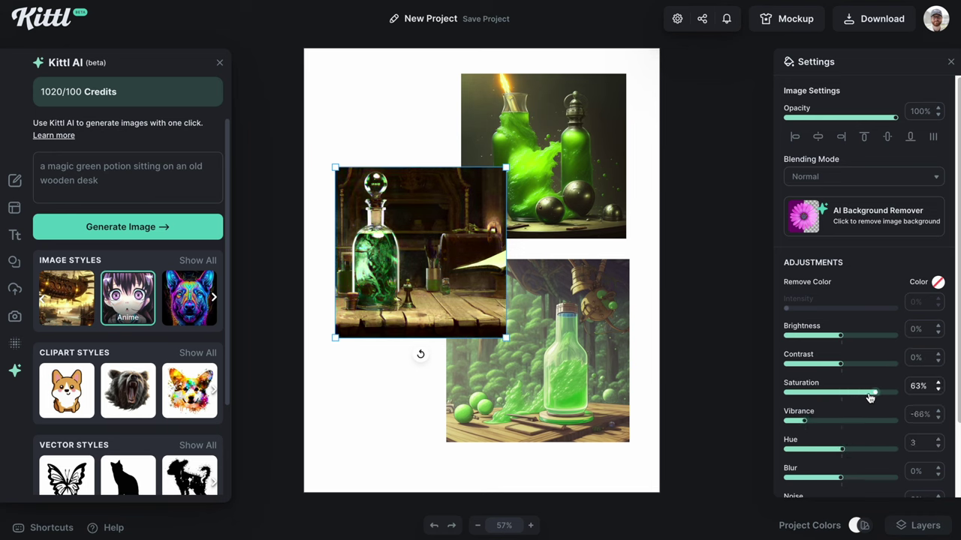
mouse_move(869, 398)
left_mouse_down()
mouse_move(821, 395)
mouse_move(851, 393)
left_mouse_up()
left_click_drag(808, 427, 843, 421)
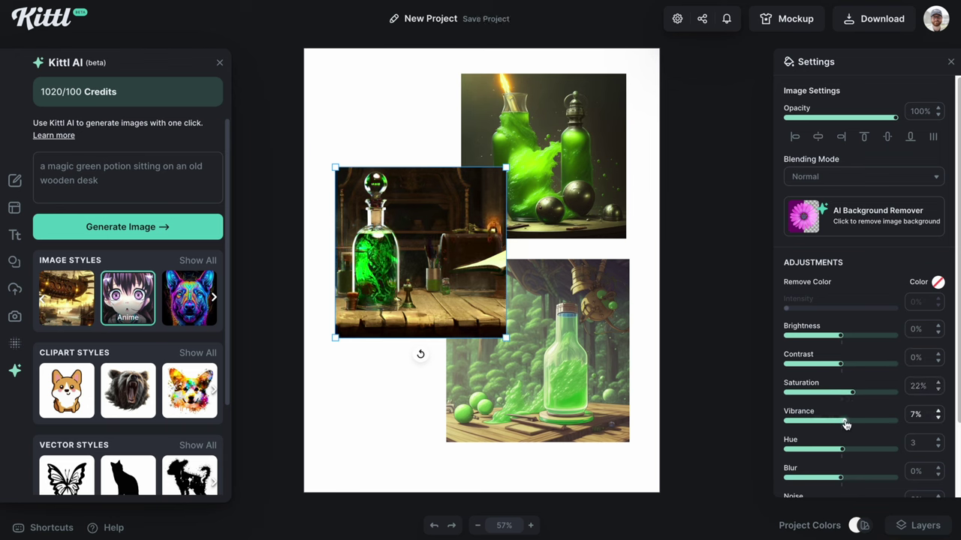
Rearrange the desk and forest potions into an overlapping collage, then show the uploads library.
left_click_drag(405, 248, 384, 201)
left_click_drag(533, 396, 516, 351)
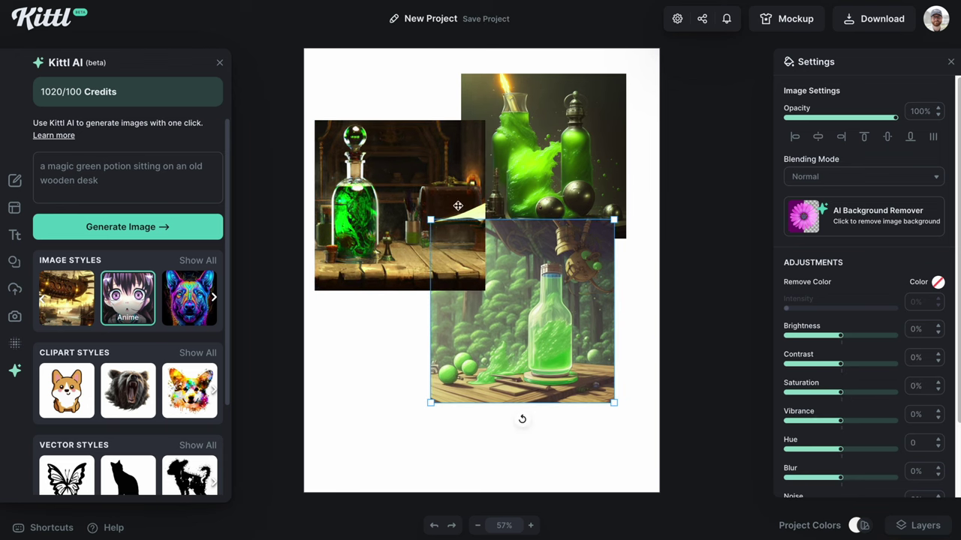
left_click(13, 291)
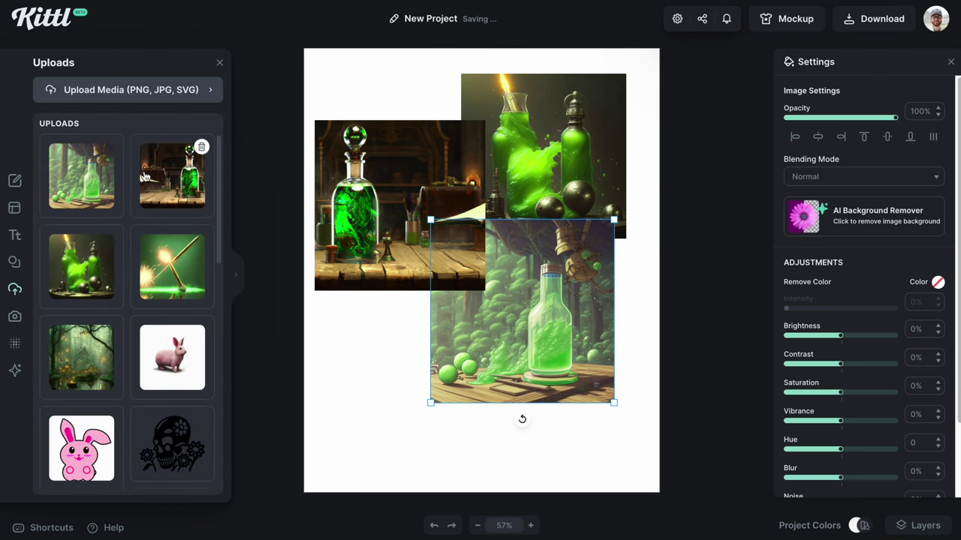
Return to Kittl AI and delete all three potion images.
left_click(13, 375)
left_click_drag(360, 89, 511, 322)
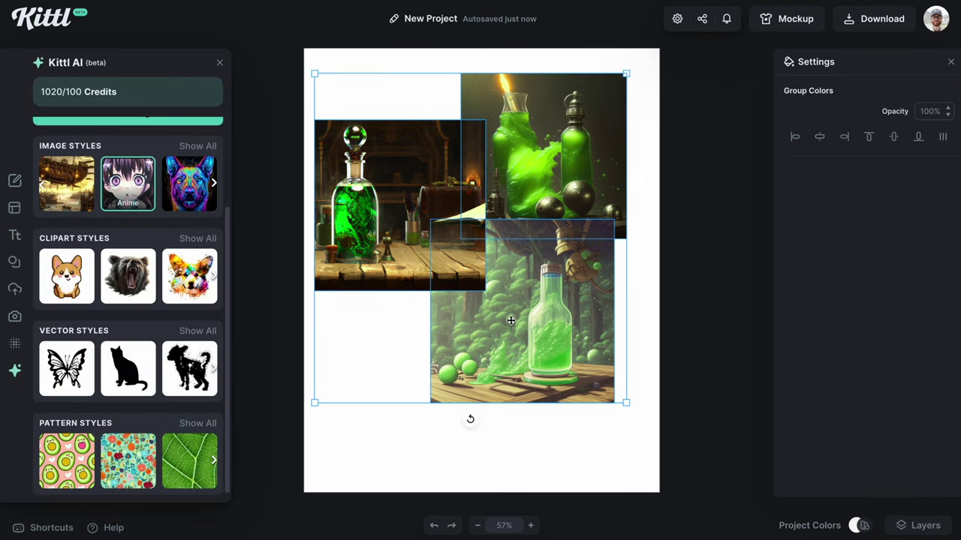
key("Delete")
Generate a Kawaii Icon clipart of a flying falcon.
scroll(122, 185, "up", 3)
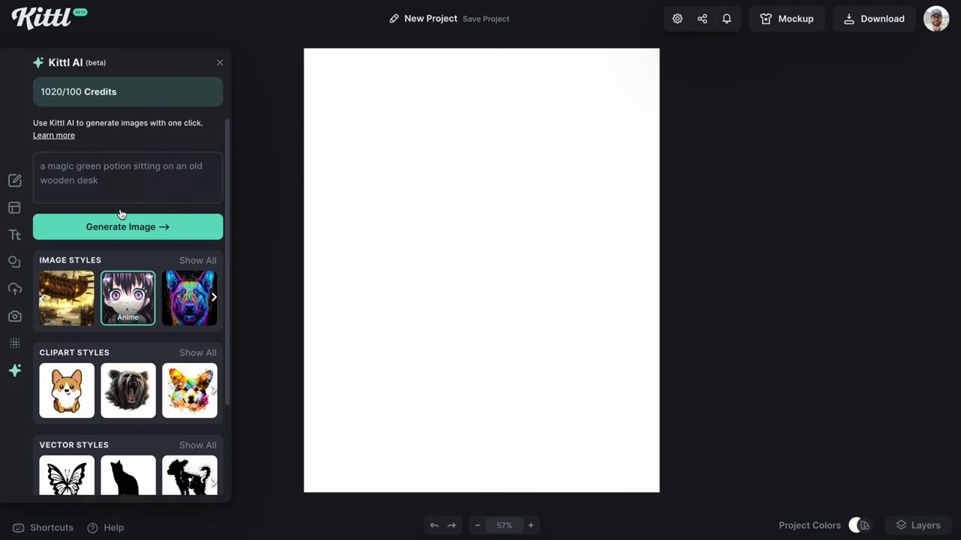
left_click_drag(112, 183, 40, 166)
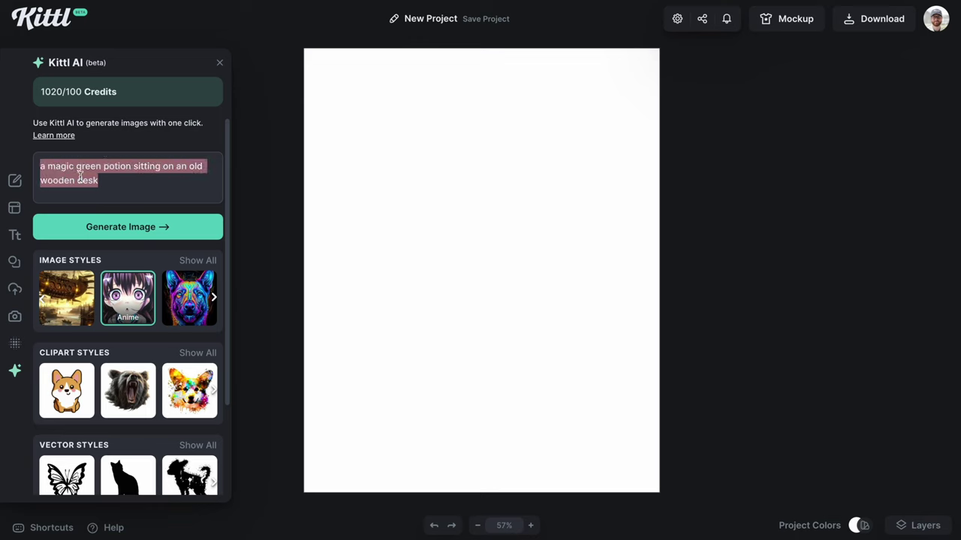
type("a falcon flying")
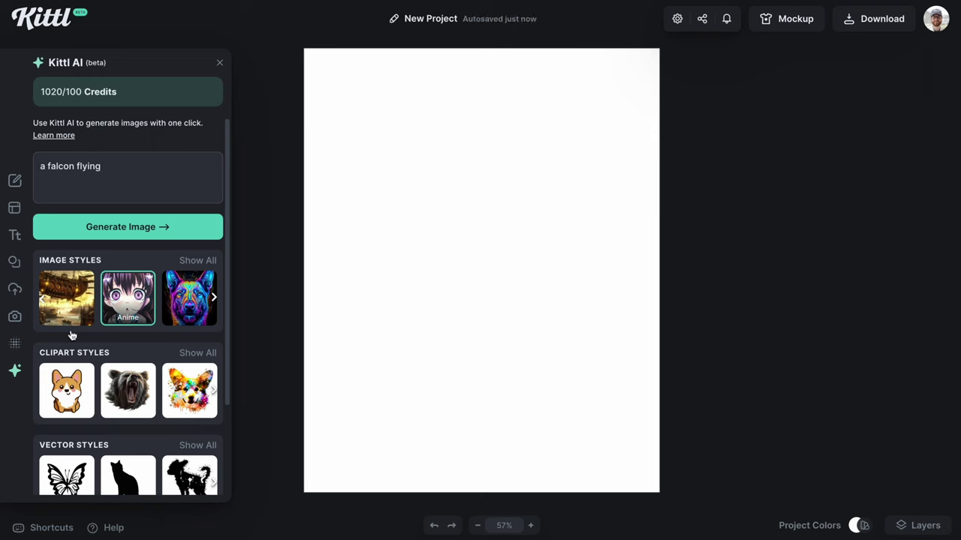
left_click(67, 390)
scroll(67, 390, "down", 3)
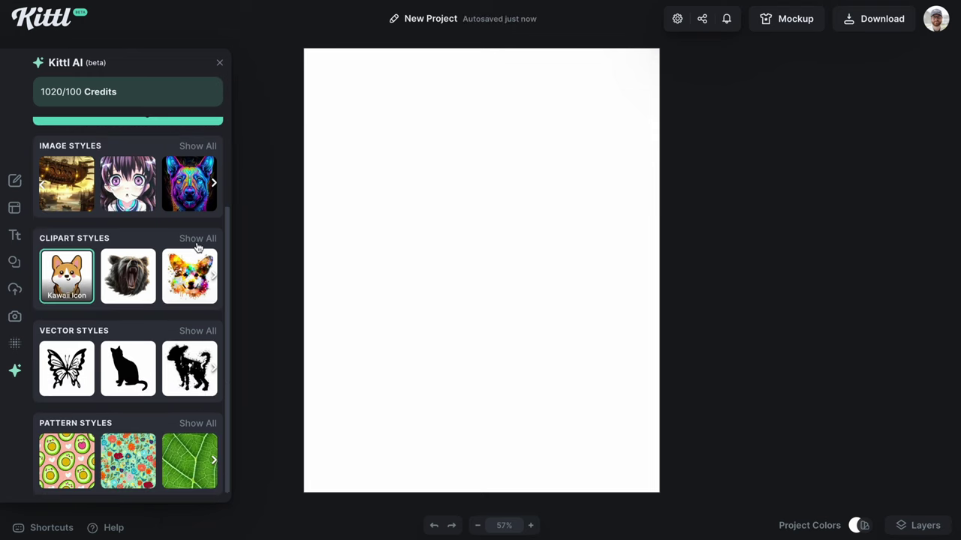
left_click(197, 246)
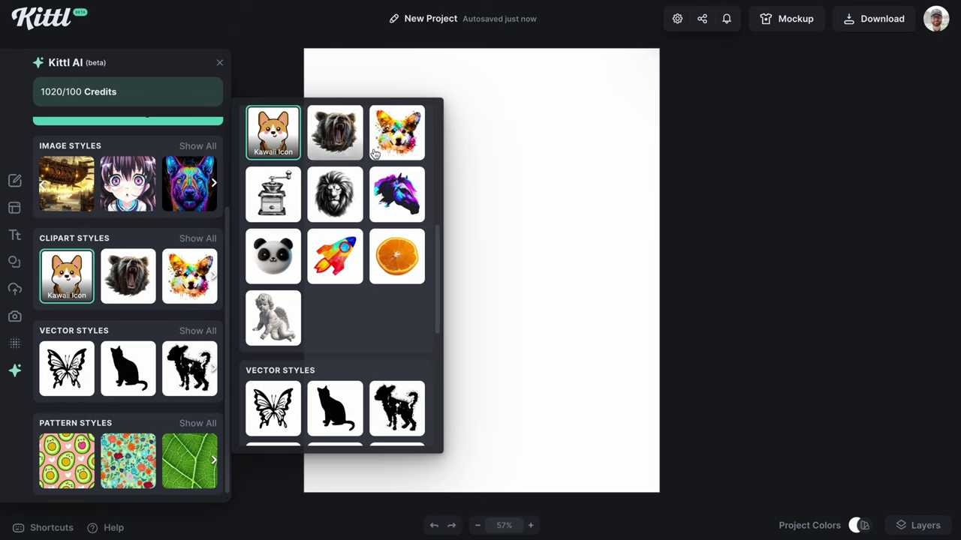
scroll(150, 263, "up", 3)
left_click(127, 126)
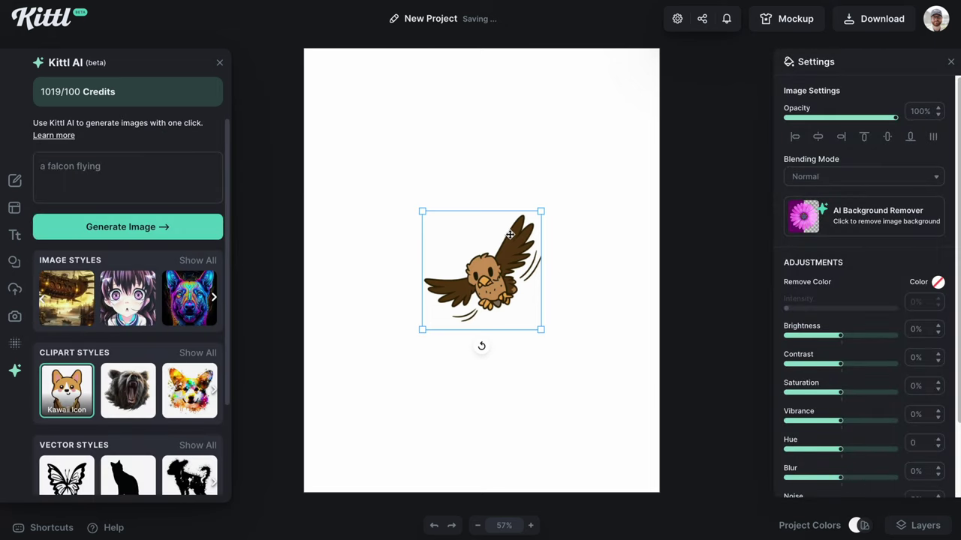
Enlarge the falcon near the top right; set up a Detailed Drawing 'a bluejay bird' prompt.
left_click_drag(541, 212, 548, 204)
left_click_drag(495, 278, 558, 154)
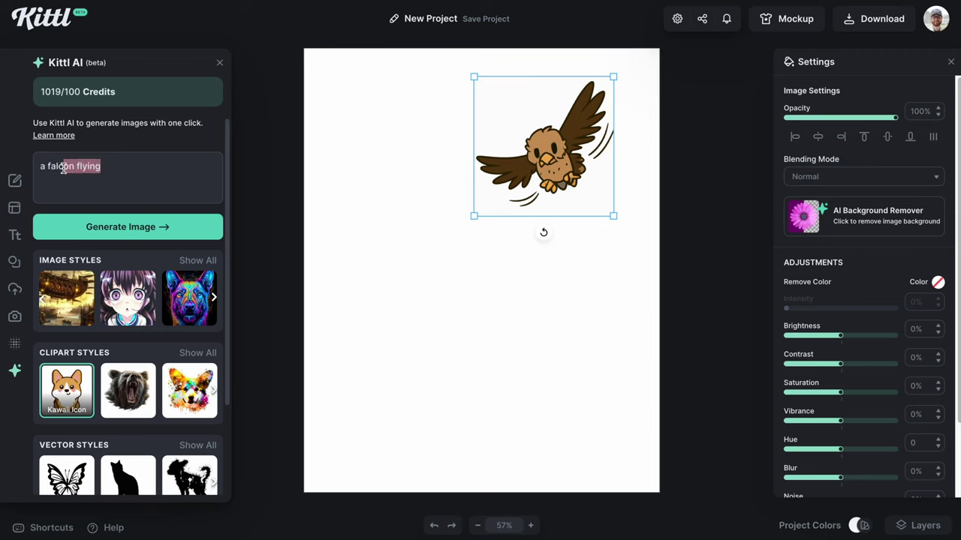
type("bluejay bird")
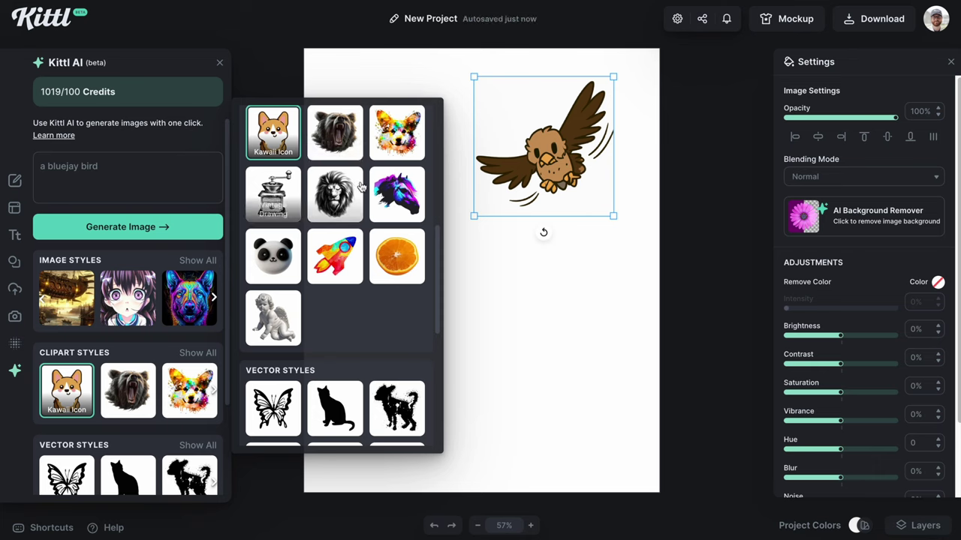
left_click(342, 134)
Generate the bluejay on a branch, placing it enlarged to the falcon's left.
scroll(137, 251, "down", 2)
scroll(140, 144, "up", 1)
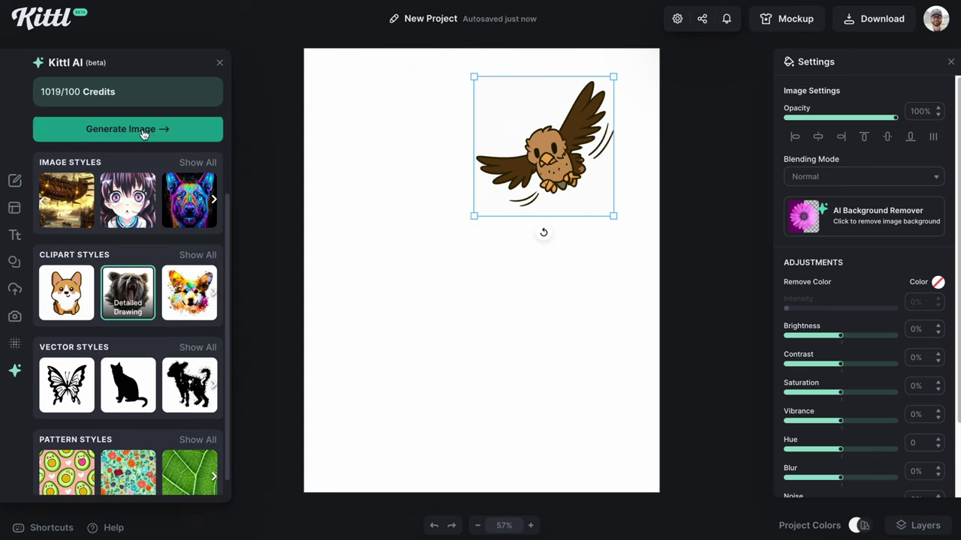
left_click(143, 130)
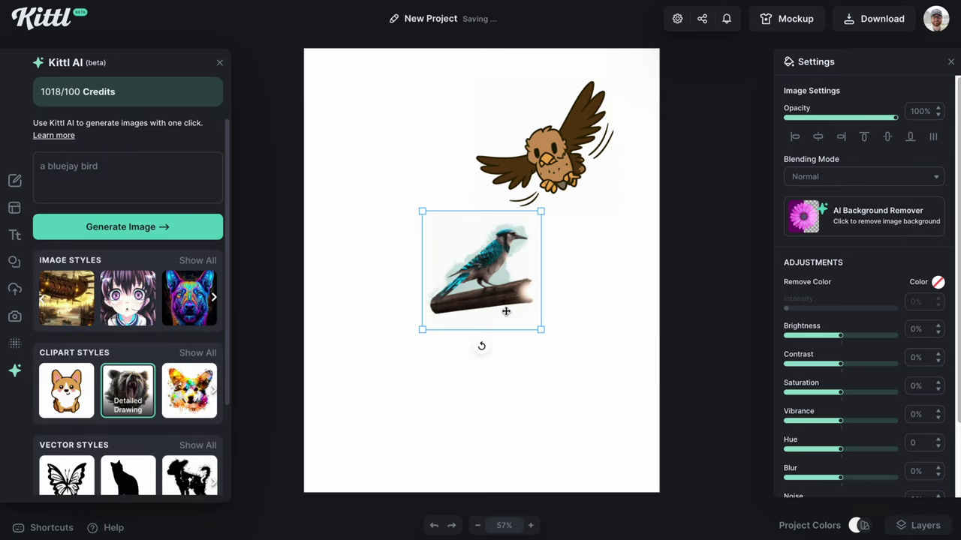
left_click_drag(510, 289, 427, 166)
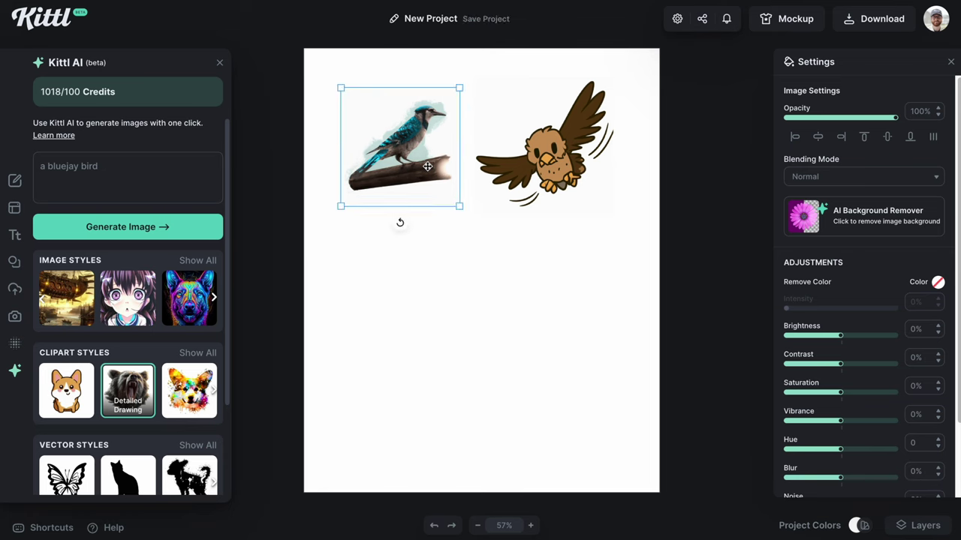
left_click_drag(461, 209, 475, 225)
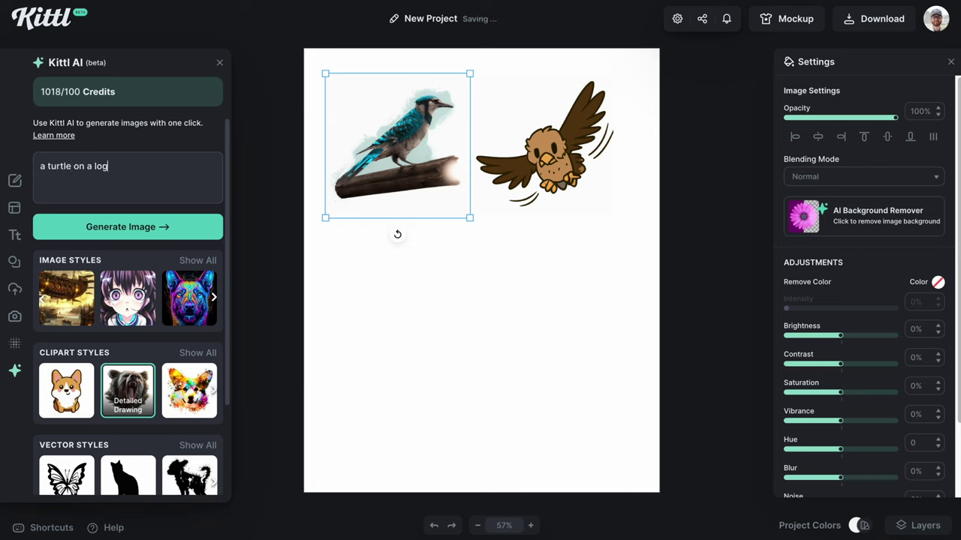
Generate a Vector Art turtle on a log.
scroll(109, 169, "down", 1)
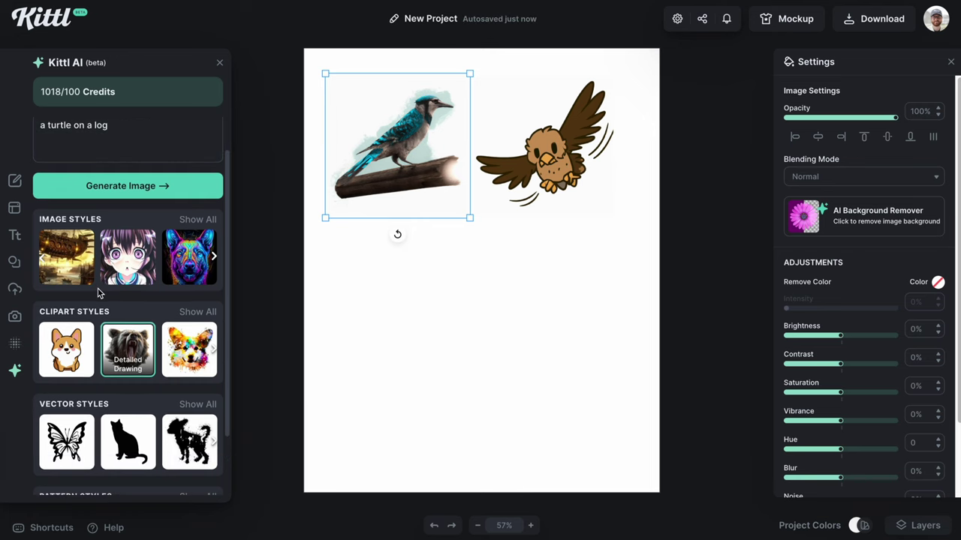
scroll(128, 240, "down", 1)
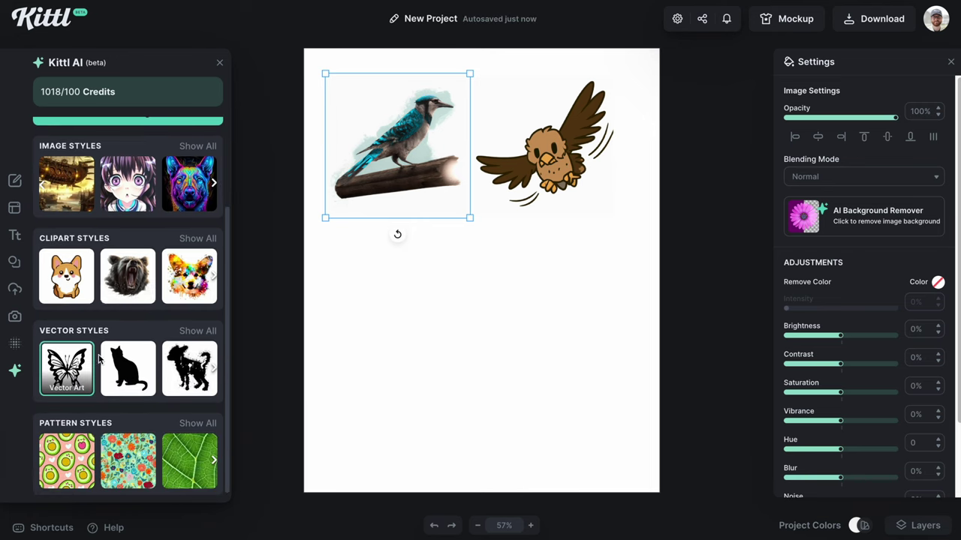
scroll(127, 240, "up", 3)
left_click(127, 227)
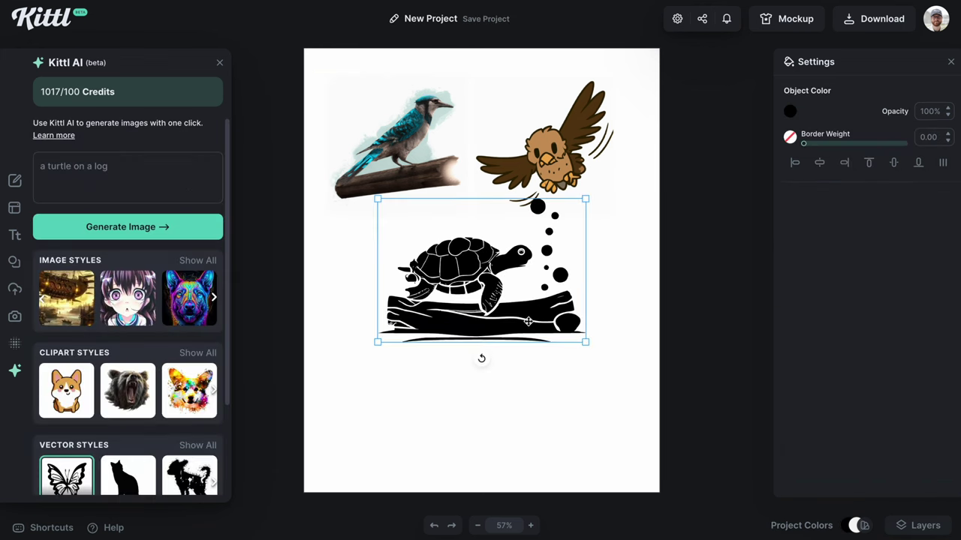
Recolour the turtle to a dark navy Object Color.
left_click(791, 112)
mouse_move(731, 200)
left_mouse_down()
mouse_move(668, 147)
mouse_move(705, 183)
left_mouse_up()
left_click_drag(646, 270, 704, 271)
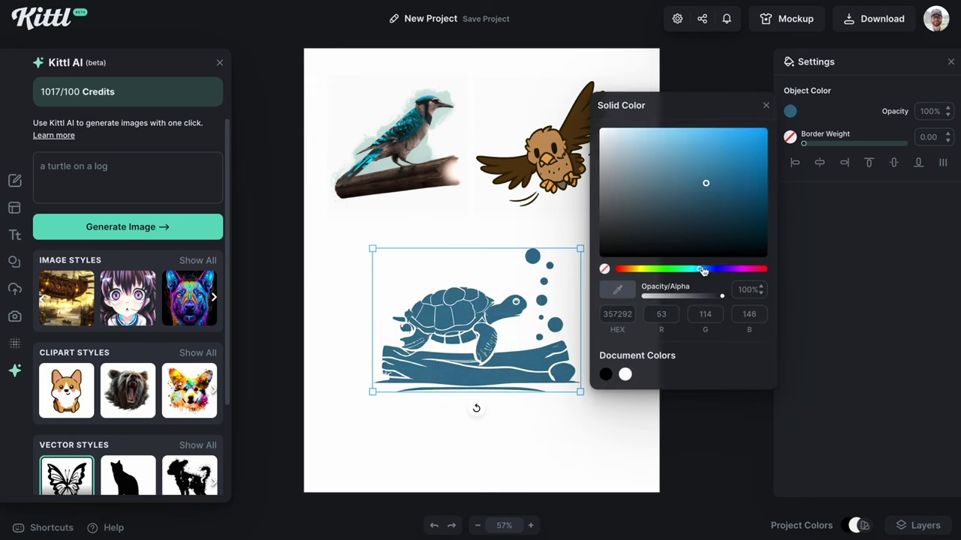
mouse_move(708, 182)
left_mouse_down()
mouse_move(754, 222)
mouse_move(731, 216)
left_mouse_up()
left_click(461, 214)
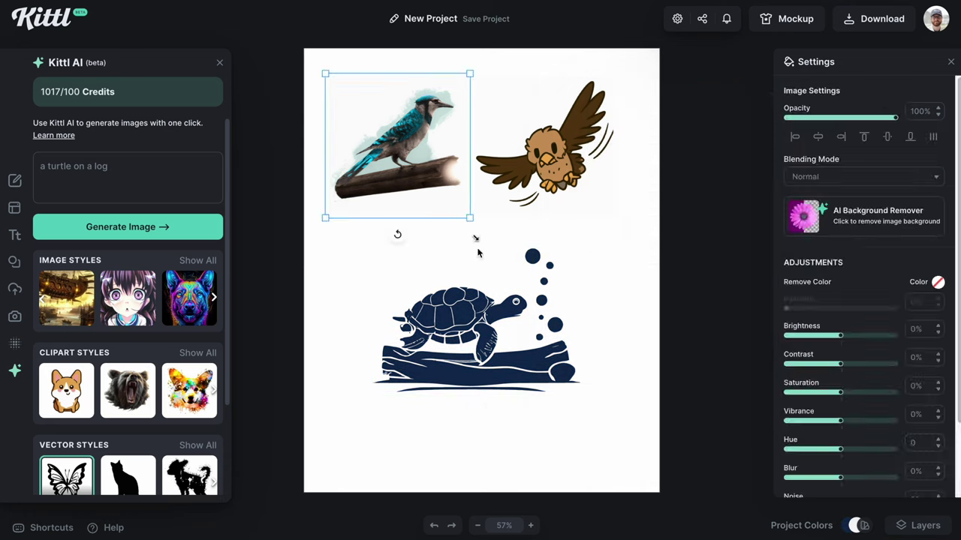
Shrink the navy turtle and place it beneath the two birds.
left_click(579, 275)
left_click_drag(584, 248, 730, 104)
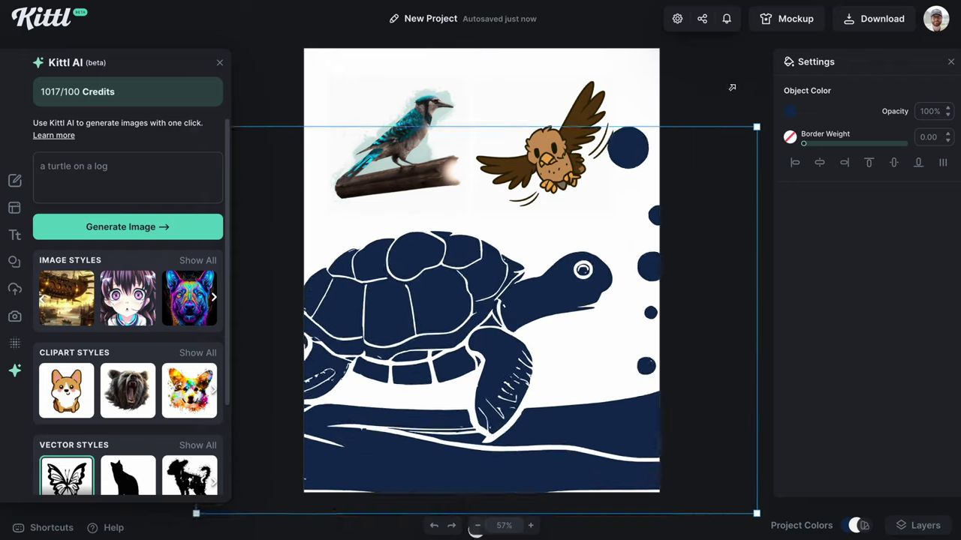
left_click_drag(731, 104, 570, 228)
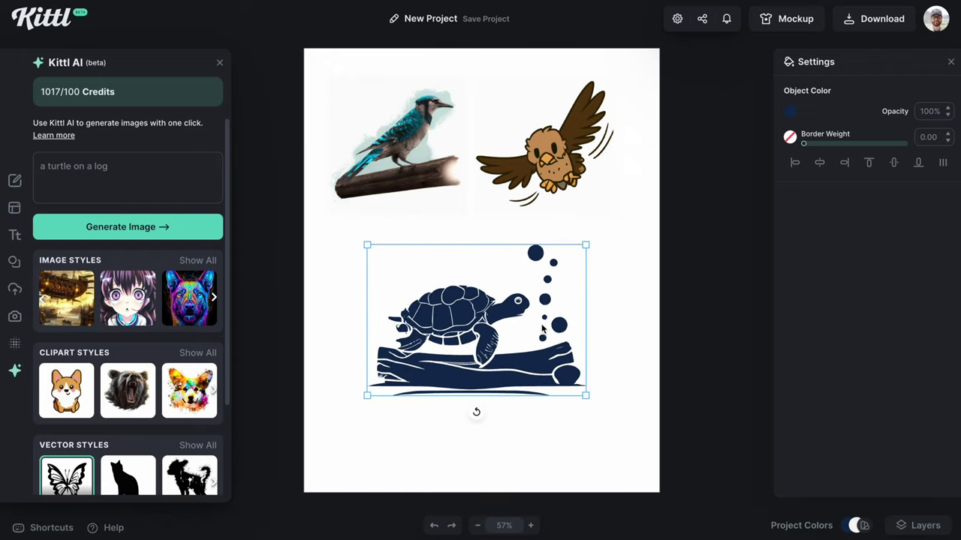
left_click_drag(587, 396, 560, 372)
left_click_drag(501, 311, 442, 276)
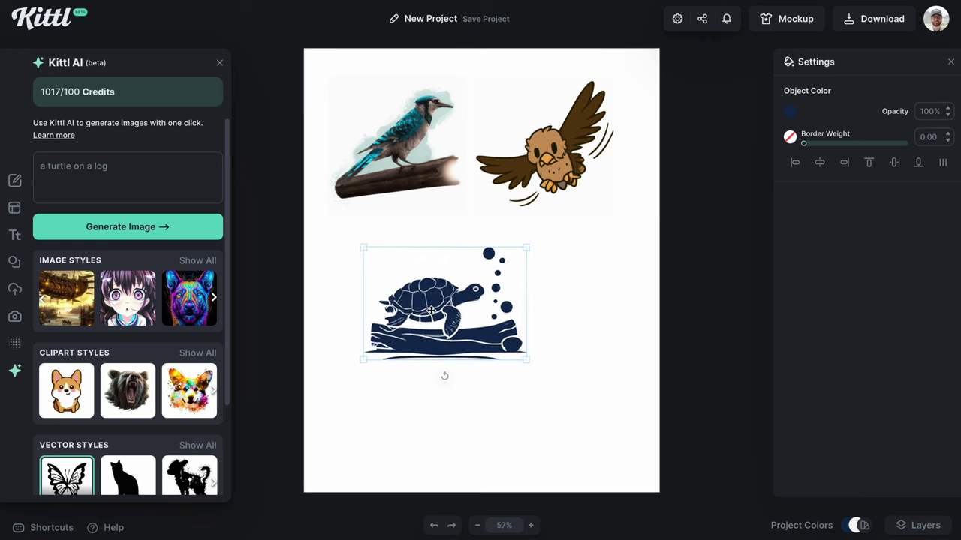
scroll(159, 372, "down", 2)
scroll(159, 372, "down", 2)
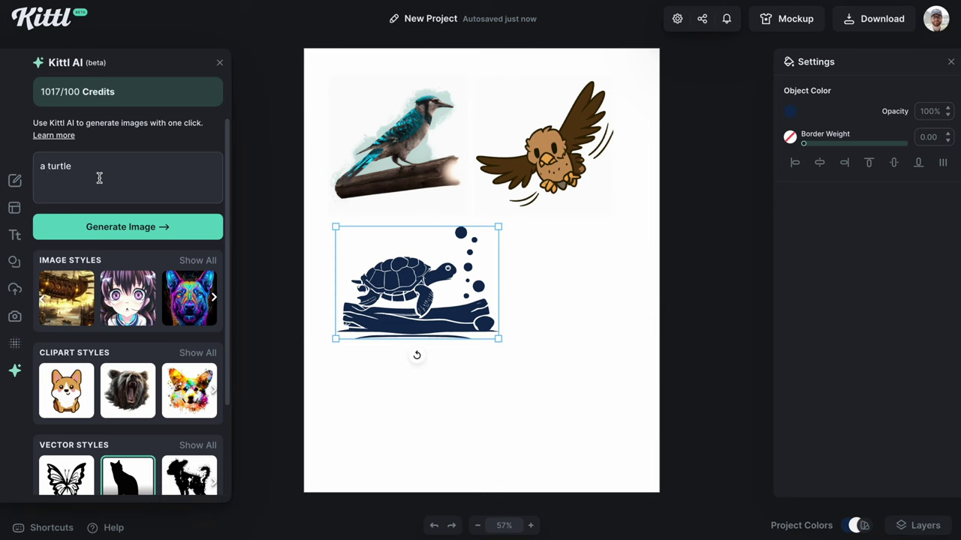
Generate a Silhouette sea turtle and move it beside the navy turtle.
scroll(127, 341, "down", 1)
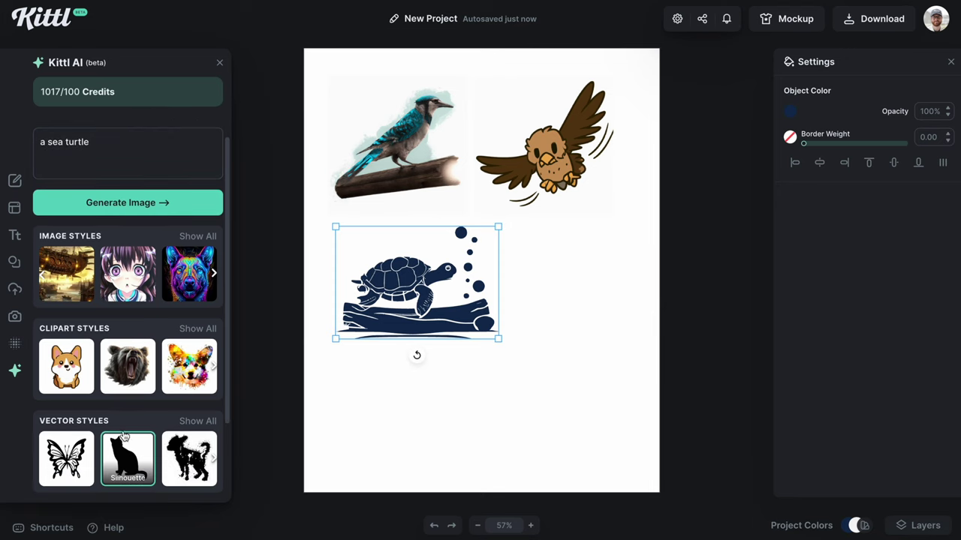
left_click(102, 203)
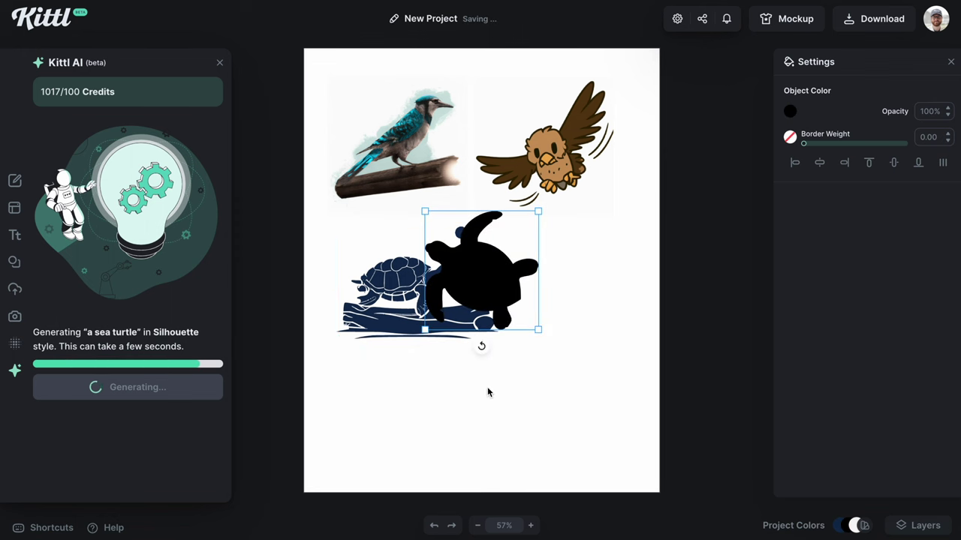
left_click_drag(503, 284, 580, 350)
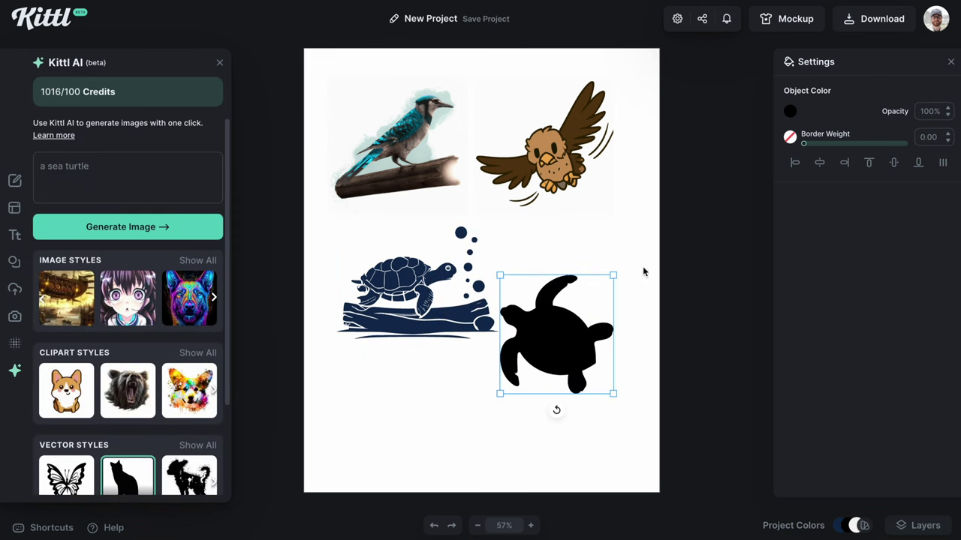
Set the sea turtle's Object Color to dark green.
left_click(791, 112)
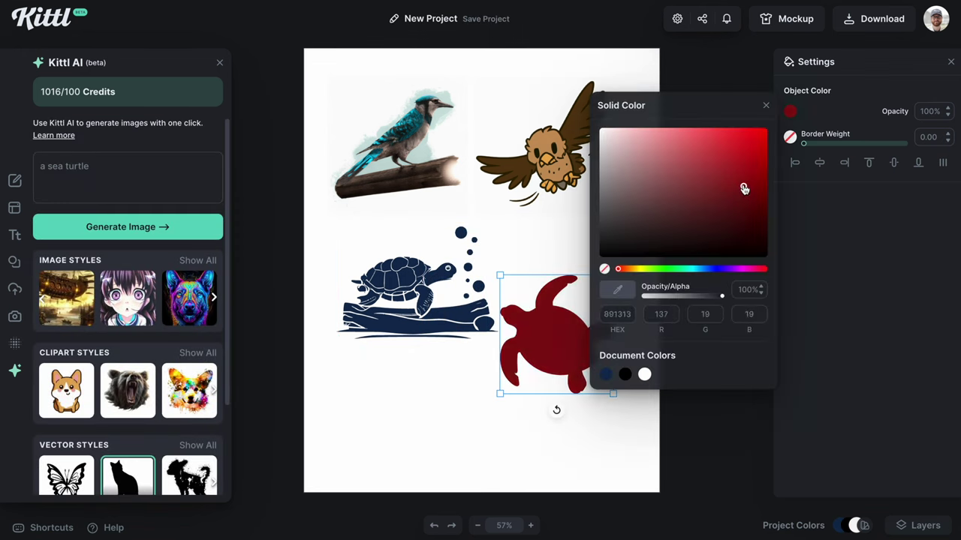
mouse_move(744, 192)
left_mouse_down()
mouse_move(744, 159)
mouse_move(710, 159)
mouse_move(735, 186)
left_mouse_up()
left_click(668, 268)
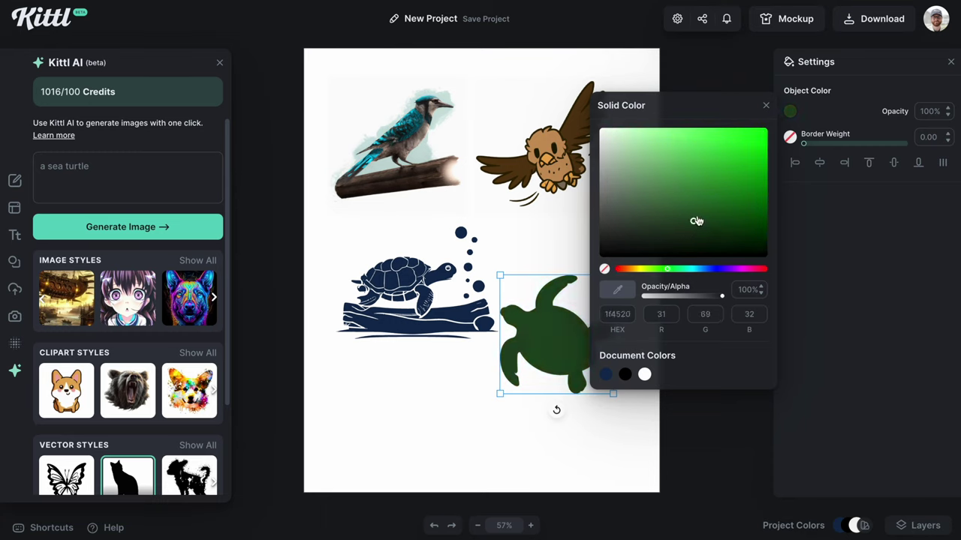
mouse_move(697, 219)
left_mouse_down()
mouse_move(711, 182)
mouse_move(737, 207)
left_mouse_up()
left_click(556, 408)
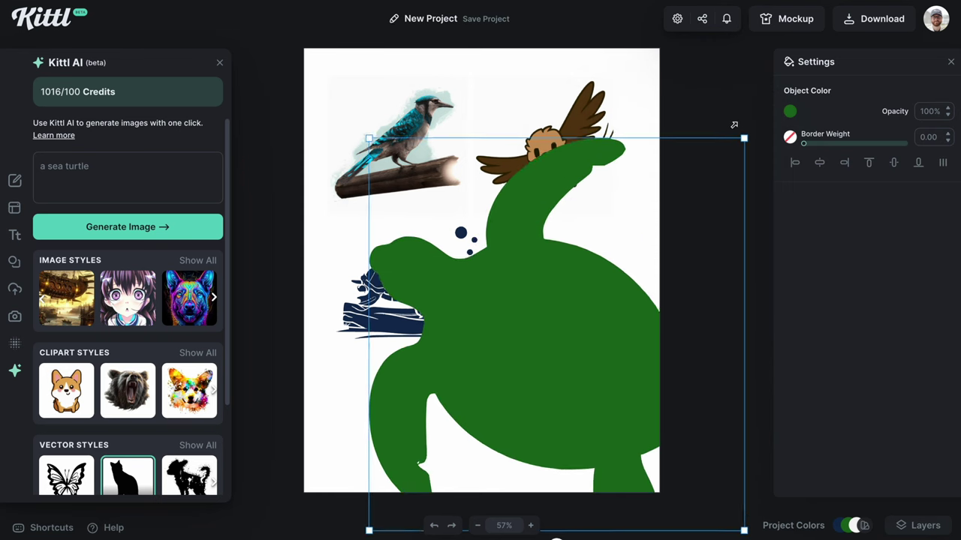
Resize the green sea turtle and show all vector styles.
mouse_move(613, 275)
left_mouse_down()
mouse_move(654, 178)
mouse_move(606, 298)
left_mouse_up()
scroll(128, 338, "down", 2)
left_click(197, 376)
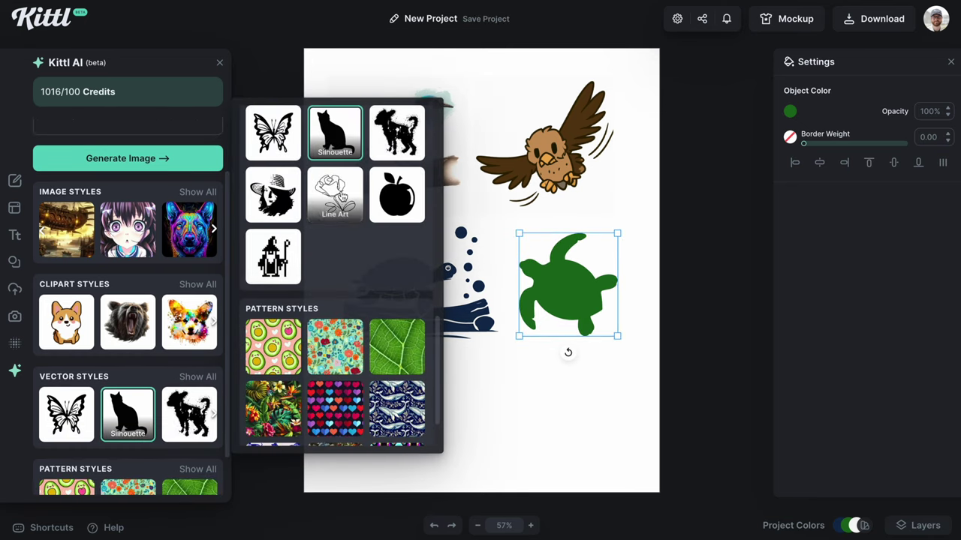
Generate a Line Art sunflower and move it below the turtles.
left_click(334, 197)
scroll(135, 225, "up", 1)
triple_click(122, 170)
type("a sunflower")
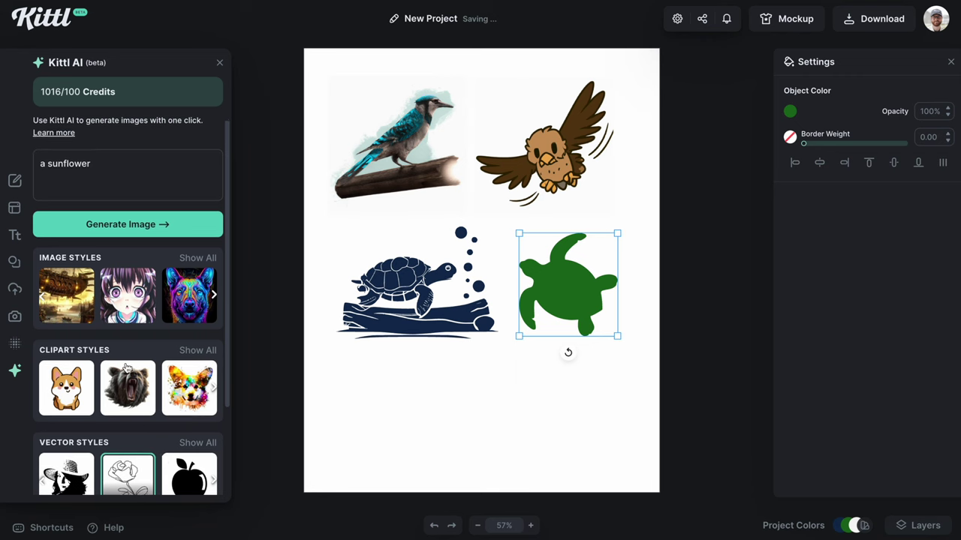
left_click(143, 226)
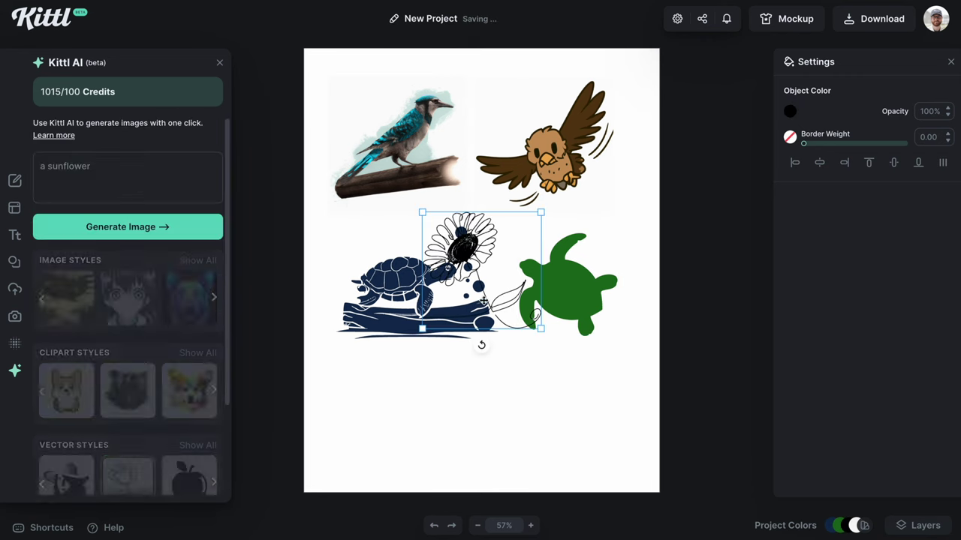
mouse_move(502, 323)
left_mouse_down()
mouse_move(521, 389)
mouse_move(474, 283)
mouse_move(515, 256)
left_mouse_up()
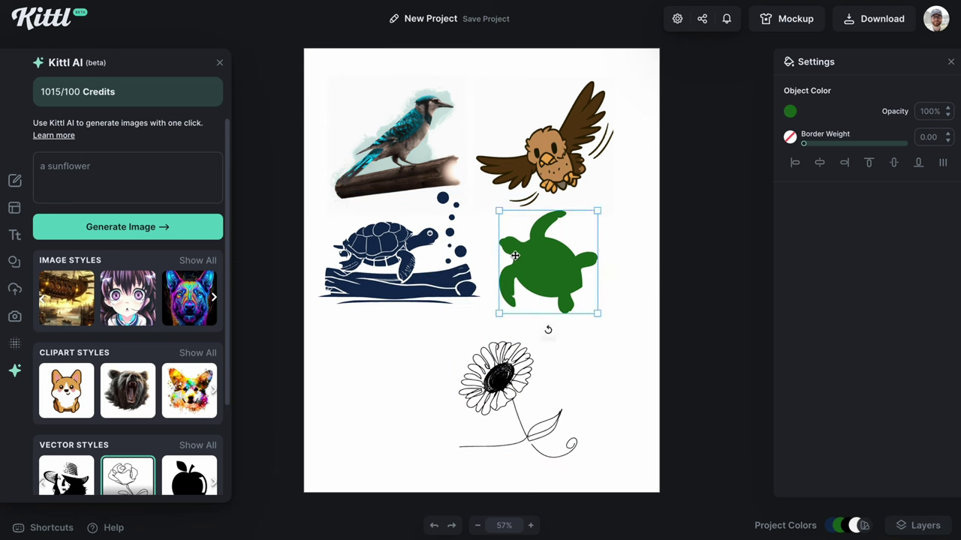
Delete the bluejay and eagle, then move both turtles to the page top.
mouse_move(371, 92)
left_mouse_down()
mouse_move(540, 163)
mouse_move(489, 118)
left_mouse_up()
key("Delete")
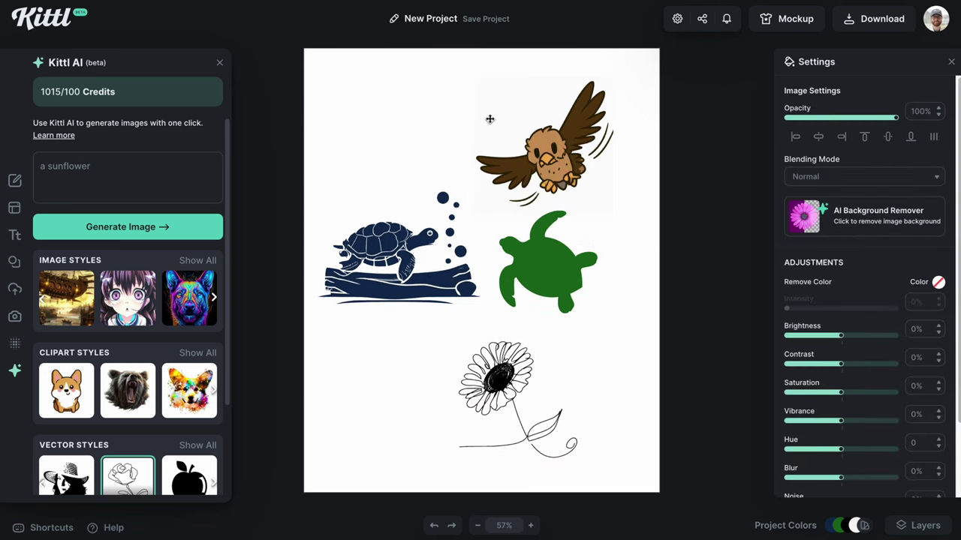
left_click(540, 135)
key("Delete")
left_click_drag(314, 180, 608, 323)
left_click_drag(406, 255, 412, 141)
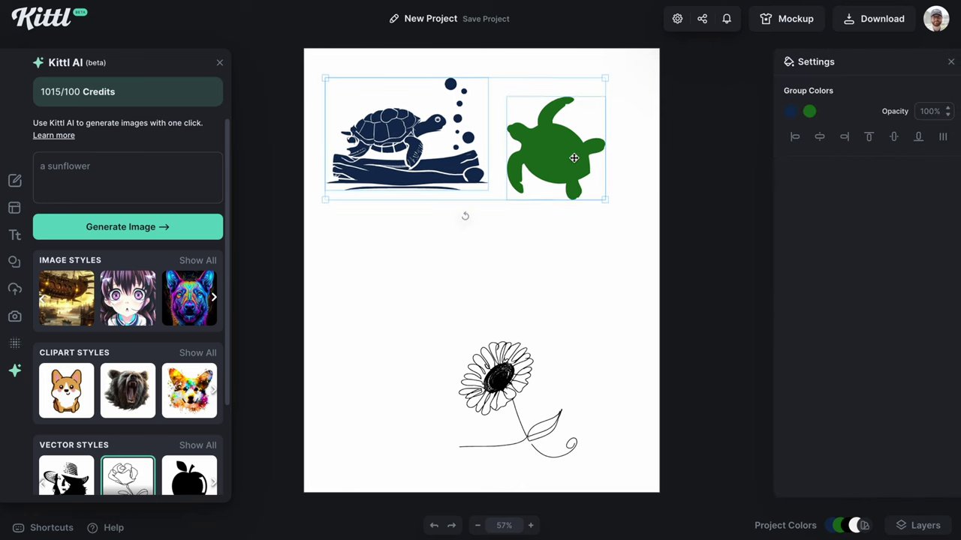
Colour the sunflower yellow and resize it over the green turtle.
left_click_drag(510, 450, 491, 380)
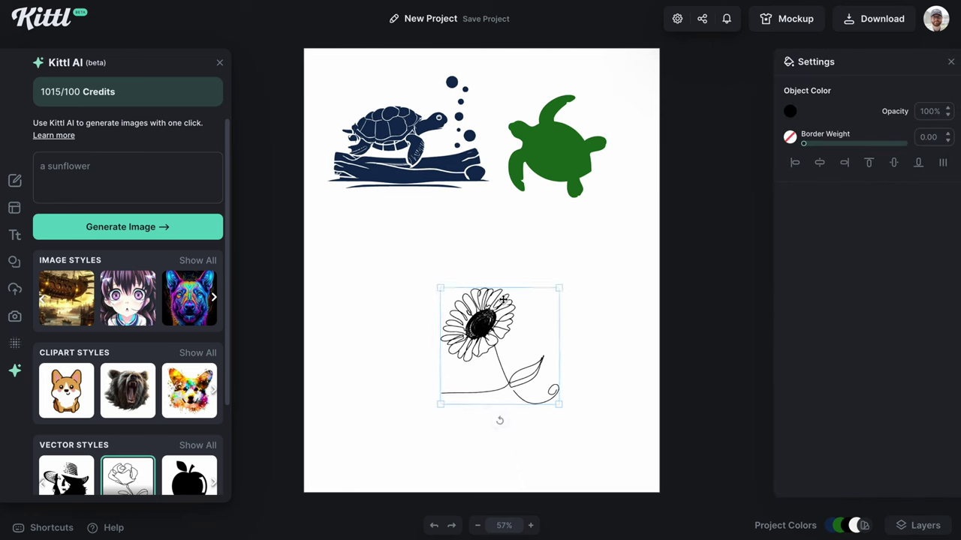
left_click(792, 111)
left_click_drag(710, 197, 728, 159)
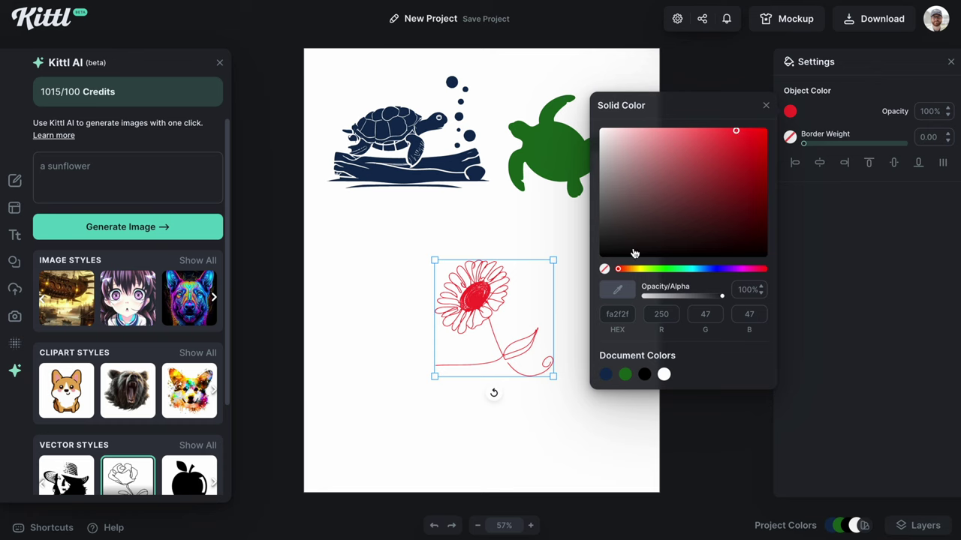
left_click_drag(619, 270, 701, 270)
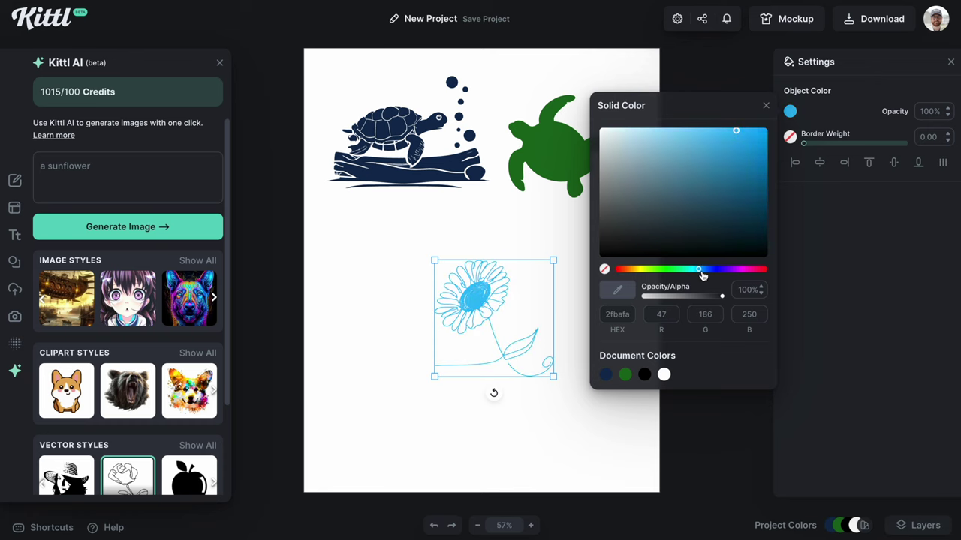
left_click_drag(701, 270, 636, 270)
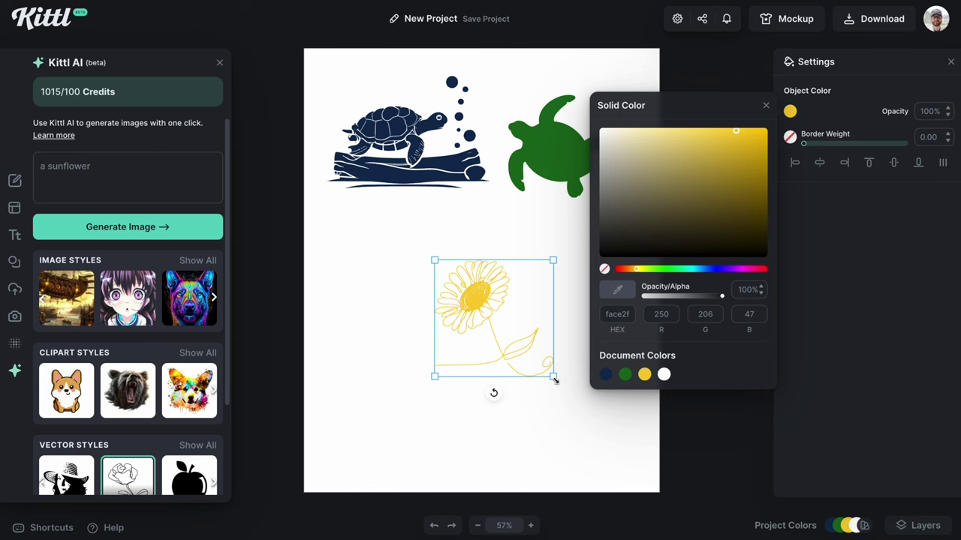
mouse_move(556, 381)
left_mouse_down()
mouse_move(643, 481)
mouse_move(530, 353)
left_mouse_up()
left_click_drag(493, 316, 592, 169)
Generate an image from the new prompt 'an ice cream cone'.
triple_click(132, 173)
type("an ice cream cone")
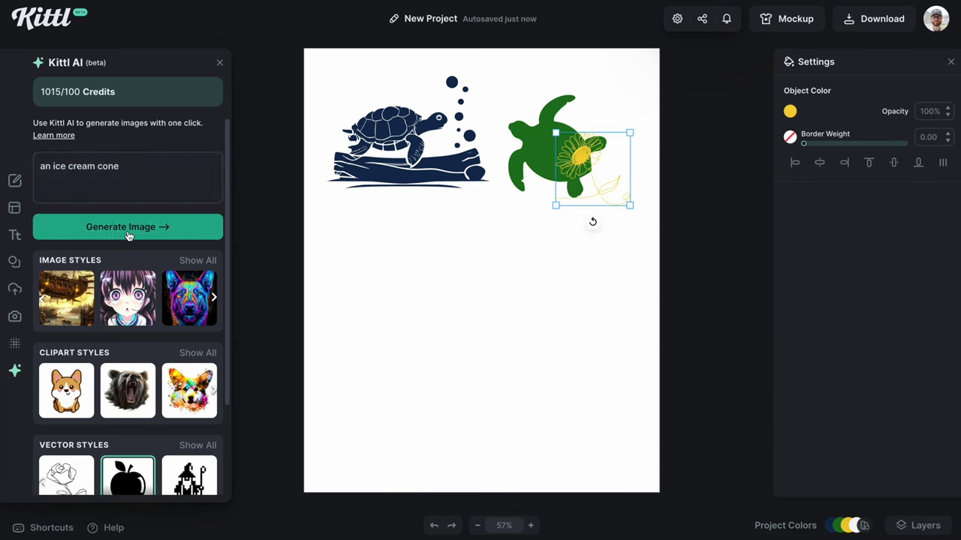
left_click(128, 234)
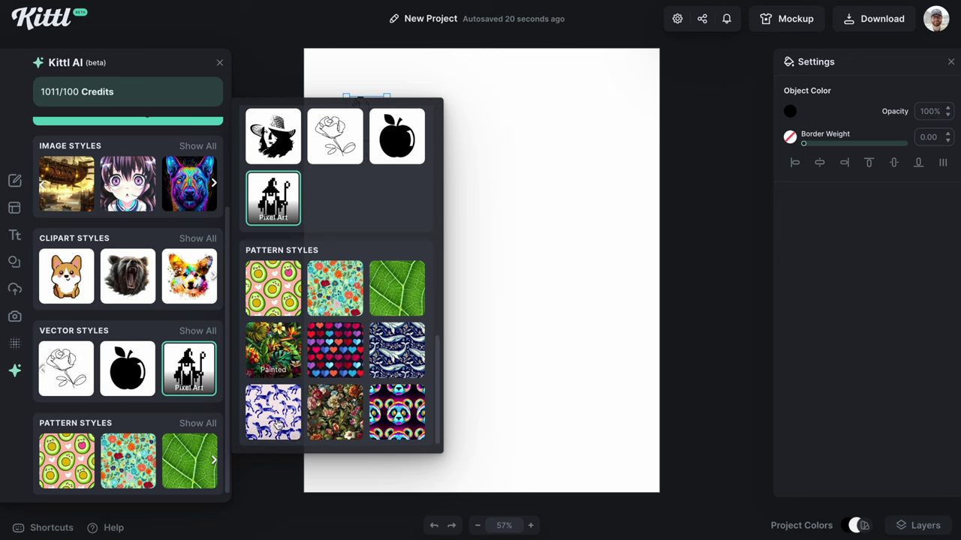
Generate a Baroque-style vintage florals pattern and delete the pointed hat.
left_click(336, 413)
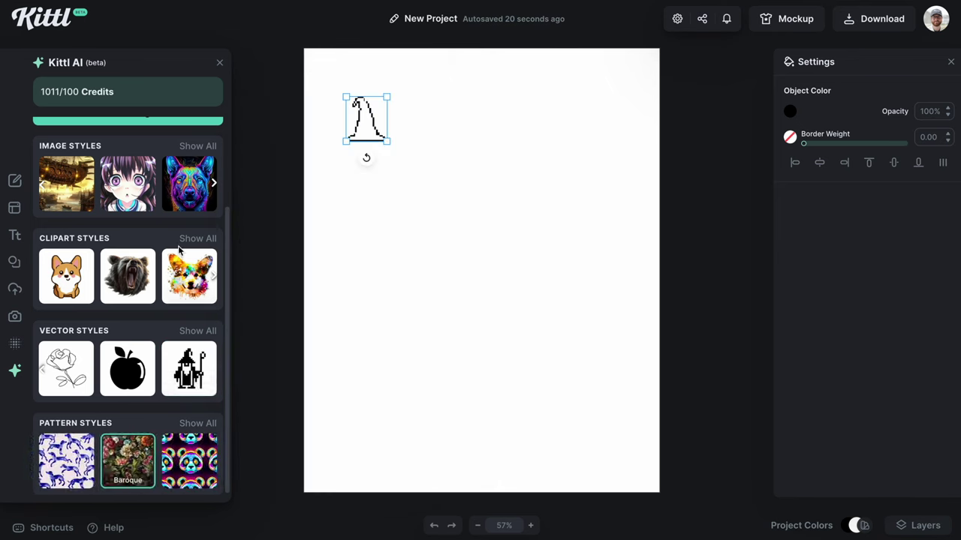
scroll(180, 252, "up", 3)
type("vintage florals with roses, clovers, and sunflowers")
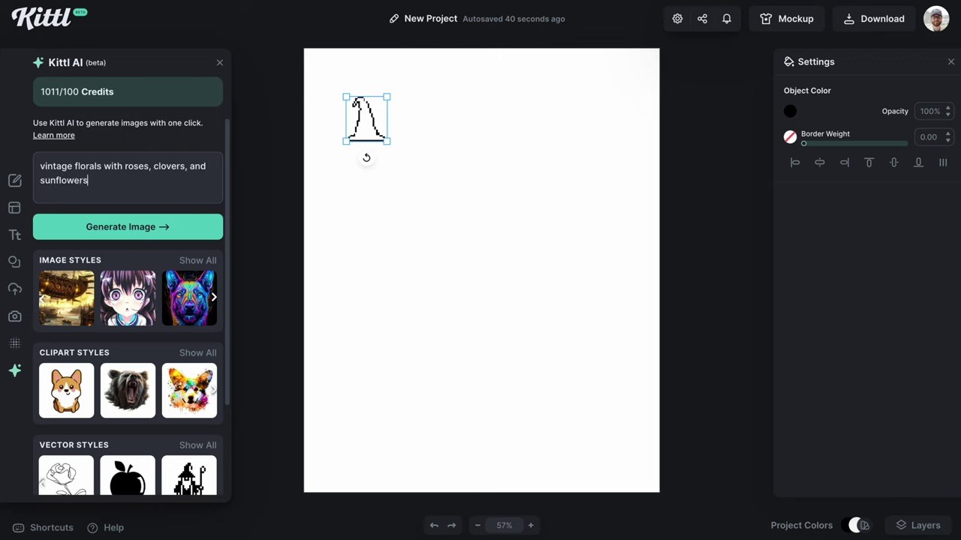
left_click(119, 228)
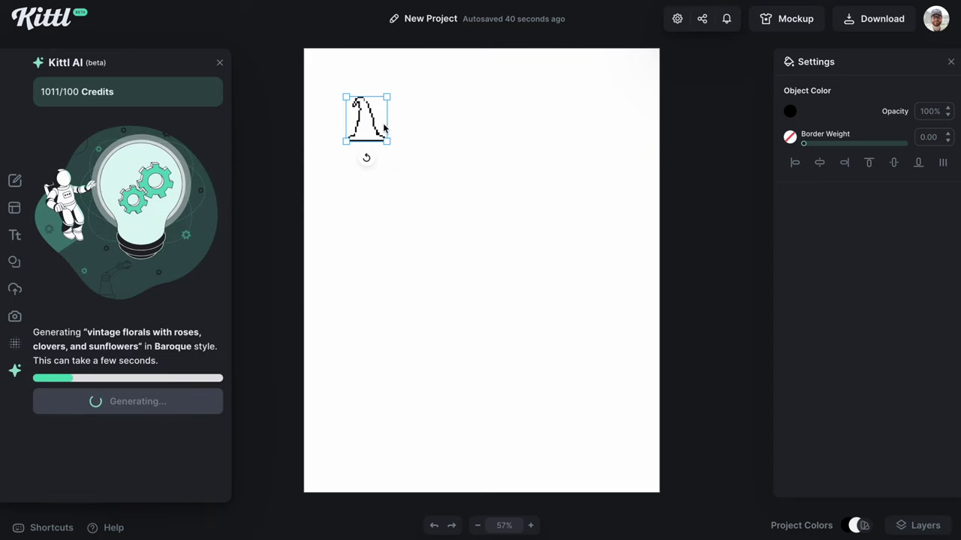
left_click_drag(384, 127, 412, 129)
key("Delete")
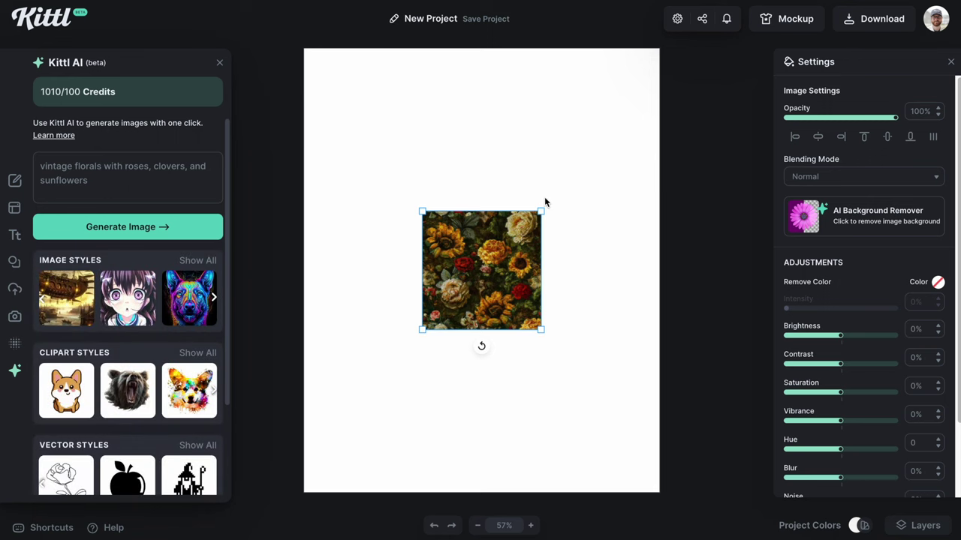
Stretch the floral pattern image to cover the whole page.
left_click_drag(540, 212, 652, 117)
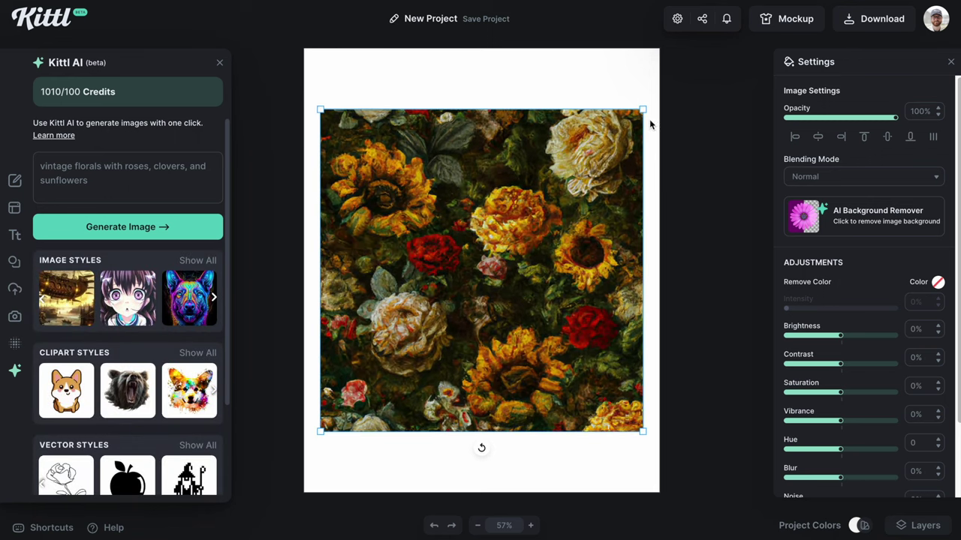
left_click_drag(643, 111, 656, 49)
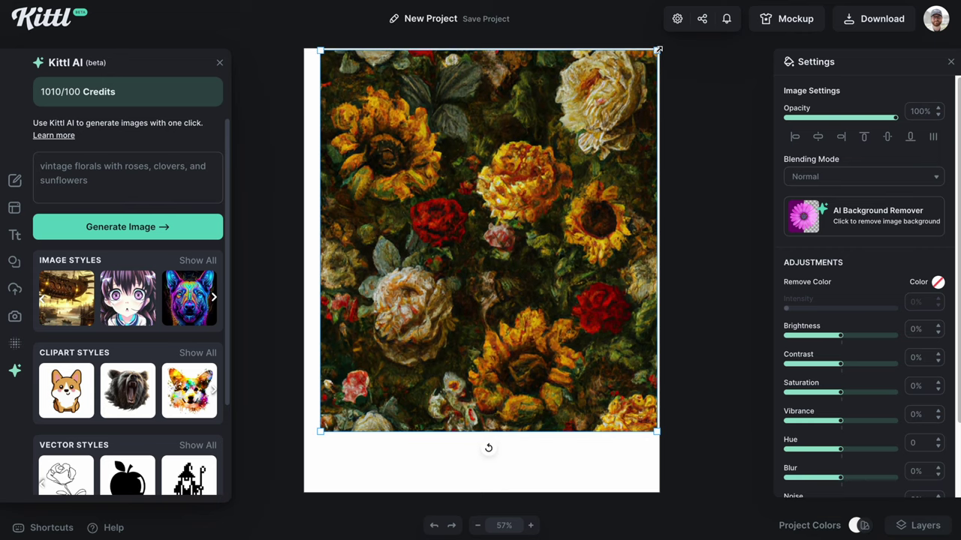
left_click_drag(319, 435, 300, 496)
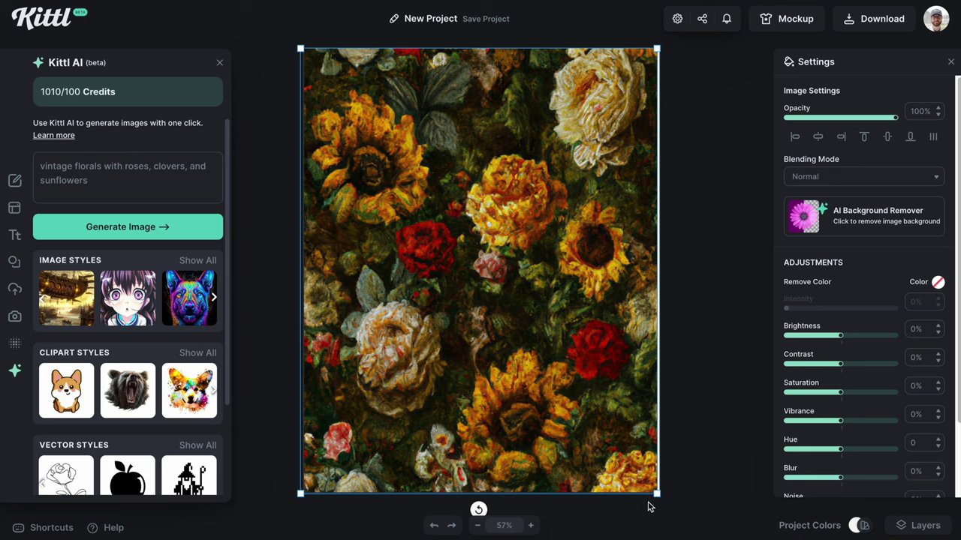
left_click_drag(656, 493, 667, 492)
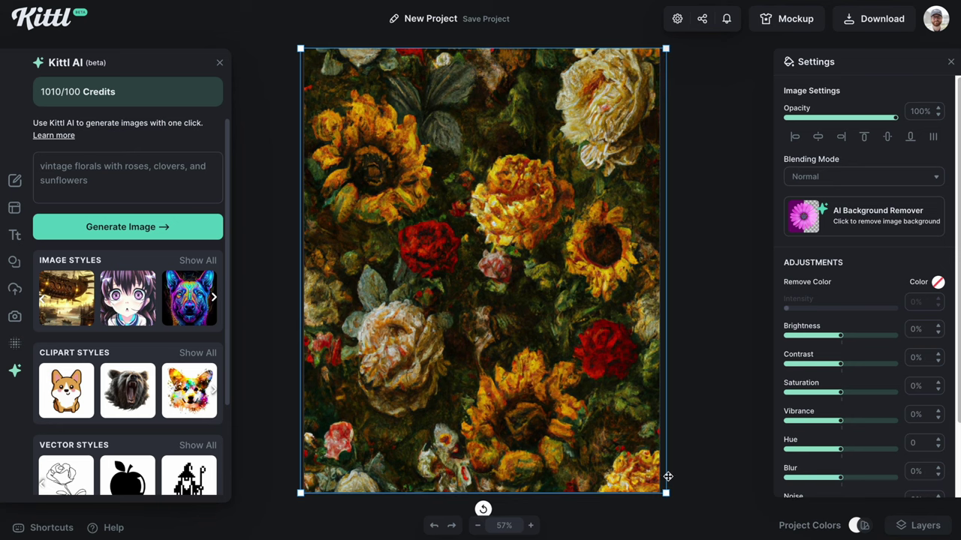
Shift the floral image's hue toward red, desaturate it slightly and lower its contrast.
mouse_move(841, 448)
left_mouse_down()
mouse_move(825, 450)
mouse_move(861, 449)
mouse_move(845, 452)
left_mouse_up()
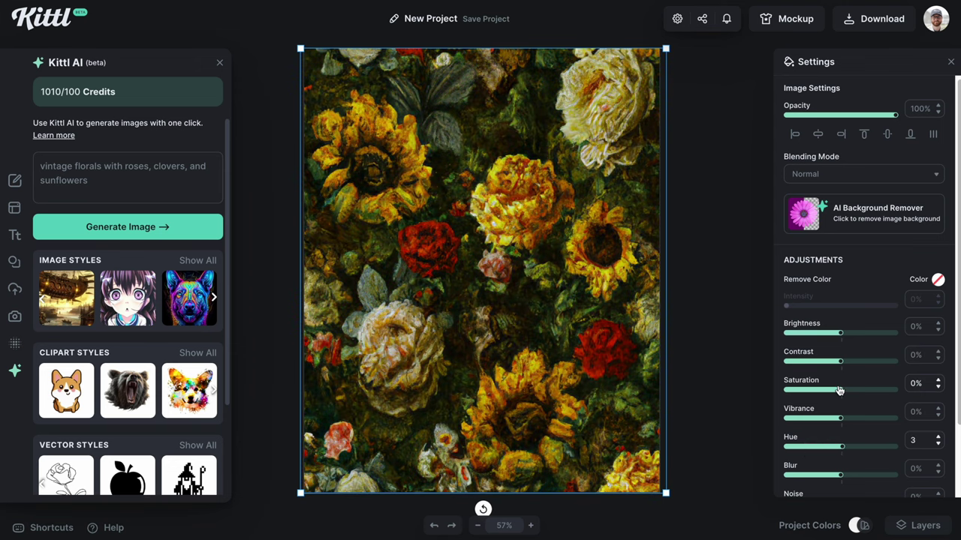
left_click_drag(839, 390, 838, 400)
mouse_move(843, 364)
left_mouse_down()
mouse_move(852, 364)
mouse_move(825, 363)
mouse_move(848, 333)
mouse_move(831, 333)
mouse_move(839, 333)
left_mouse_up()
left_click(728, 352)
left_click(566, 295)
Delete the floral image, then generate 'pizza and pasta' and vintage acanthus leaves patterns.
key("Delete")
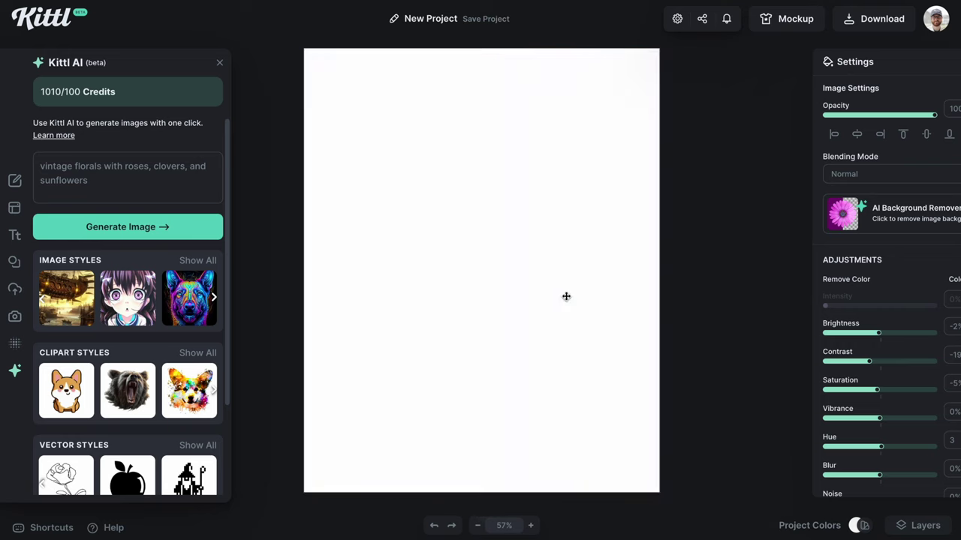
scroll(148, 398, "down", 3)
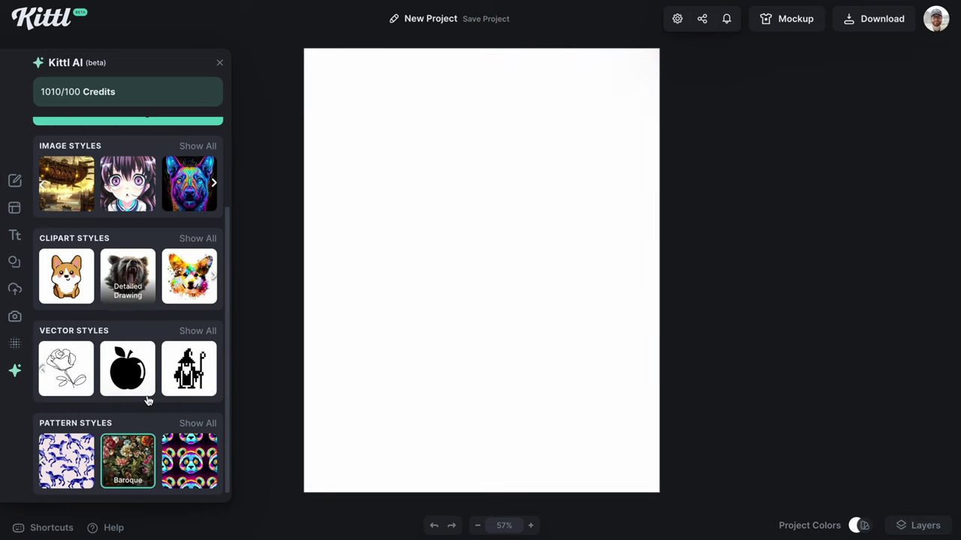
left_click(201, 424)
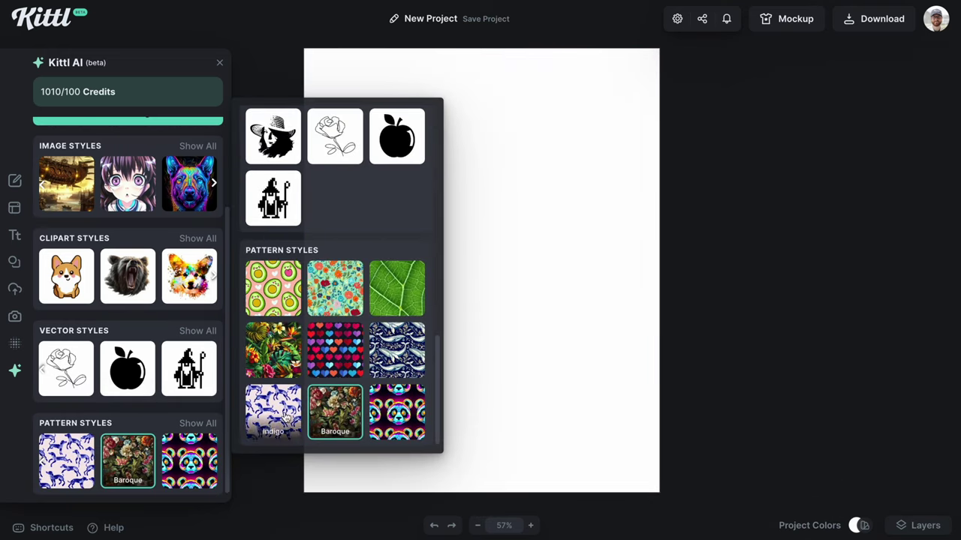
left_click(335, 292)
triple_click(125, 181)
type("pizza and pasta")
key("Return")
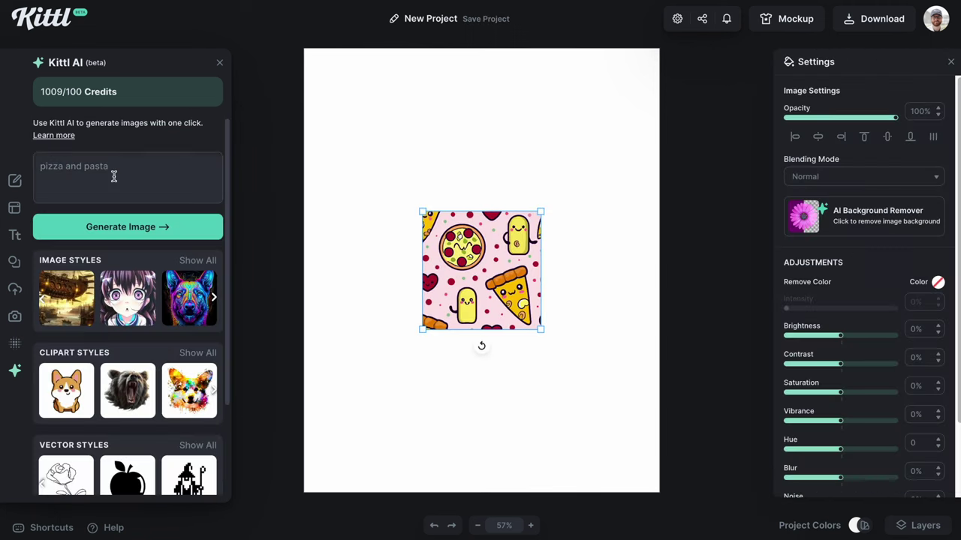
type("intage")
key("Return")
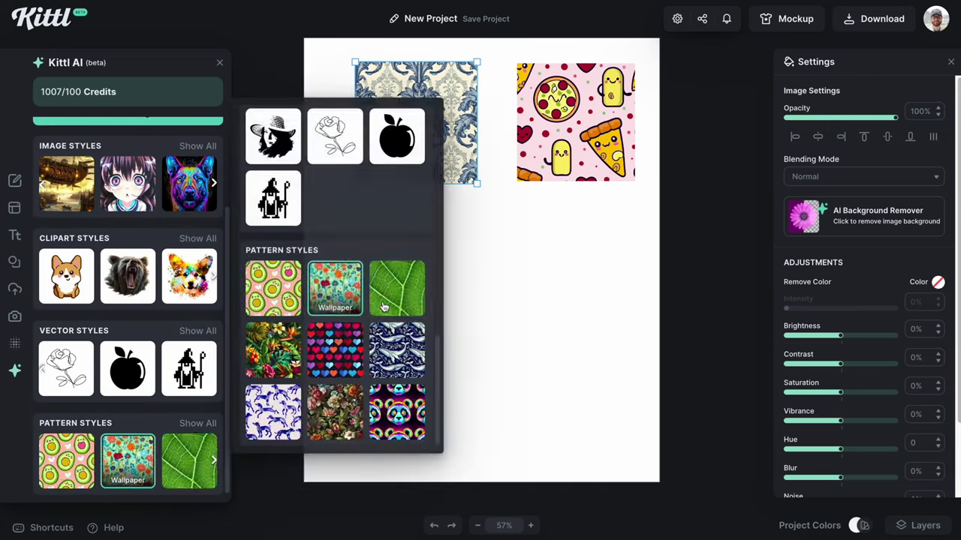
Generate an 'old brick wall with cracks and broken pieces' texture.
type("fresh")
key("BackSpace")
key("BackSpace")
key("BackSpace")
type("old brick with cracks")
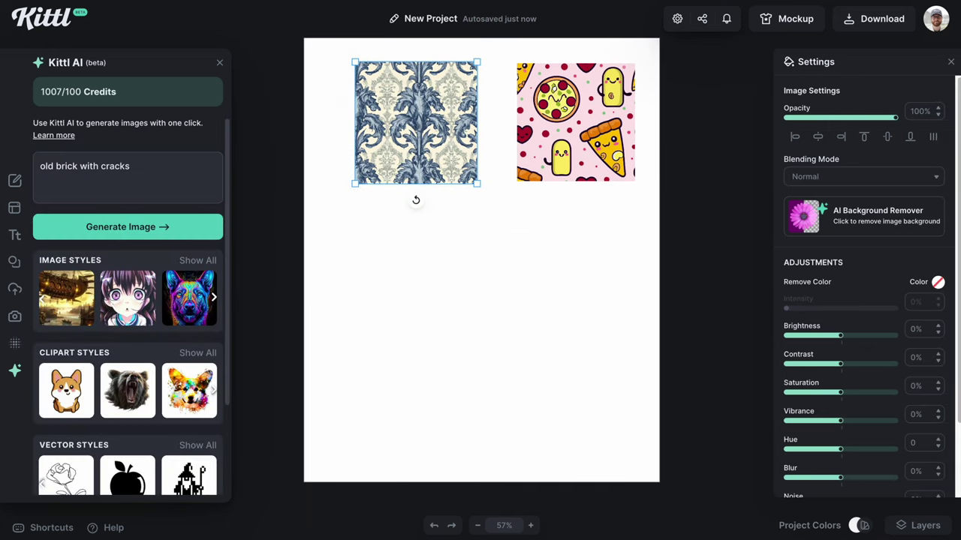
type("all with cracks and broken pieces")
left_click(80, 166)
type("wall")
key("Return")
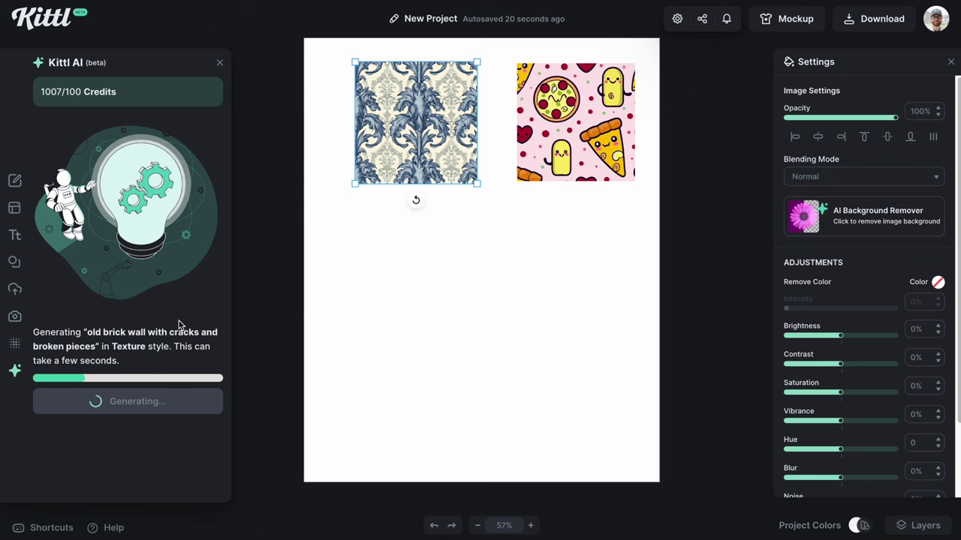
Darken and mute the brick image, test multiply blending, then shrink it to the lower left.
mouse_move(840, 335)
left_mouse_down()
mouse_move(832, 335)
mouse_move(830, 364)
left_mouse_up()
mouse_move(840, 421)
left_mouse_down()
mouse_move(829, 421)
mouse_move(833, 450)
left_mouse_up()
left_click_drag(840, 478, 834, 477)
scroll(863, 376, "down", 3)
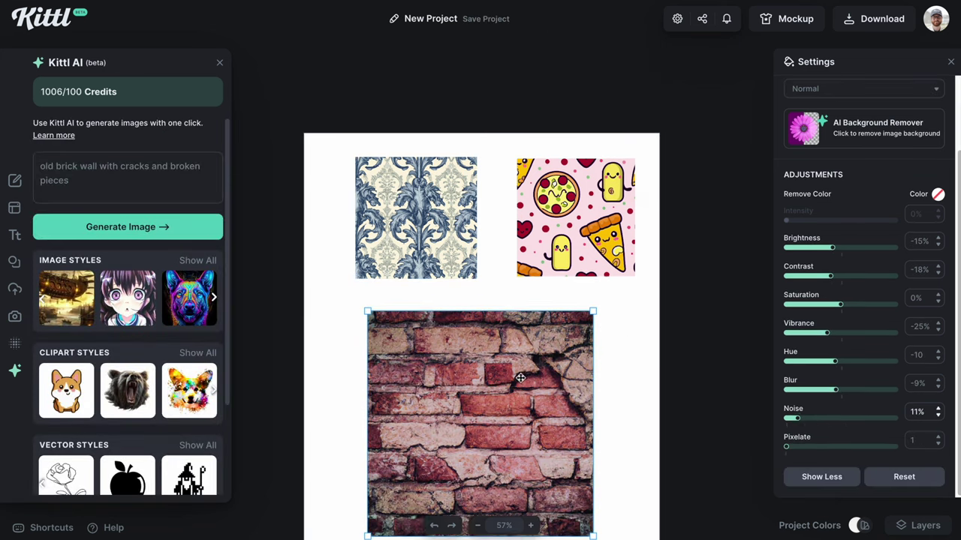
scroll(863, 301, "up", 3)
left_click(863, 177)
left_click(837, 248)
left_click(825, 176)
left_click(807, 205)
left_click_drag(625, 433, 538, 347)
left_click_drag(466, 277, 420, 375)
Generate a 'monstera leaves, dark green and blue colors' pattern.
scroll(128, 300, "down", 3)
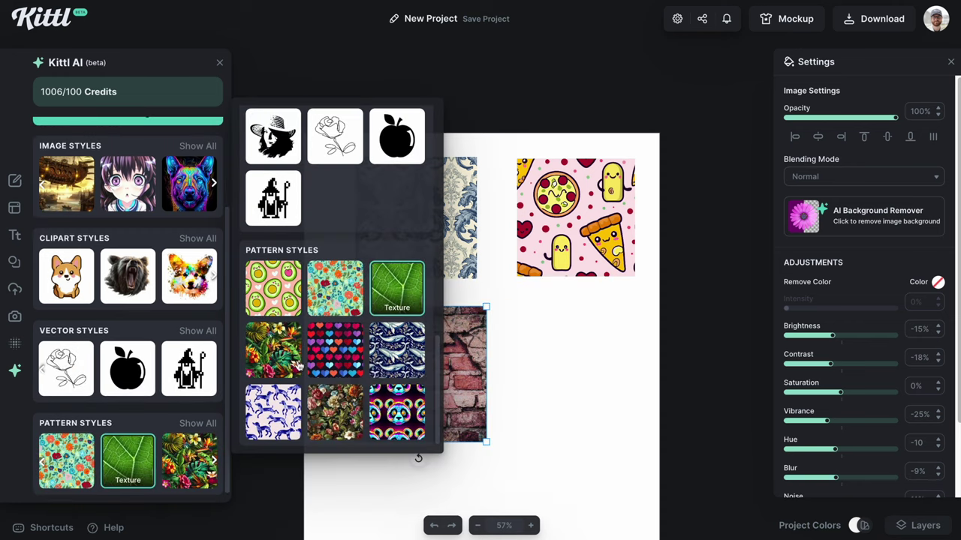
left_click(409, 355)
triple_click(94, 183)
type("monstera leaves")
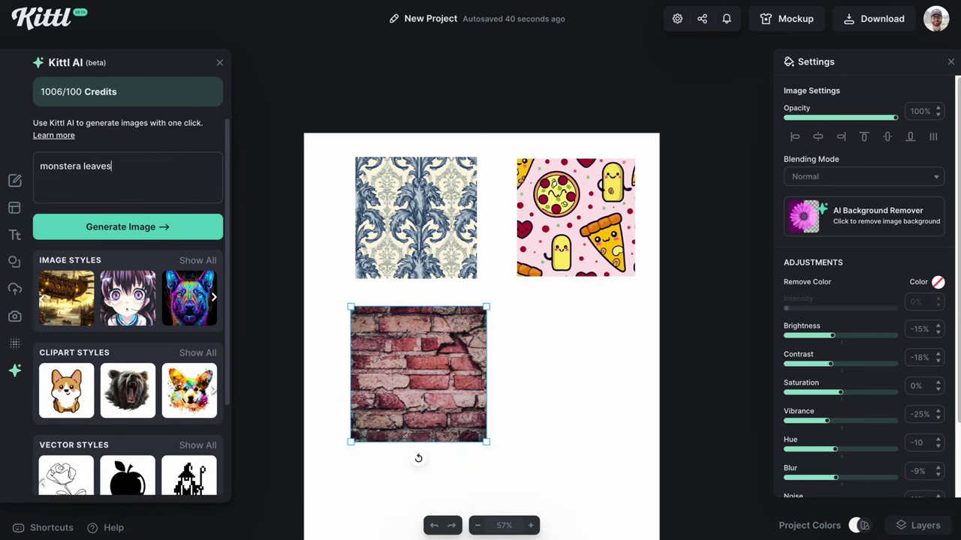
left_click(213, 225)
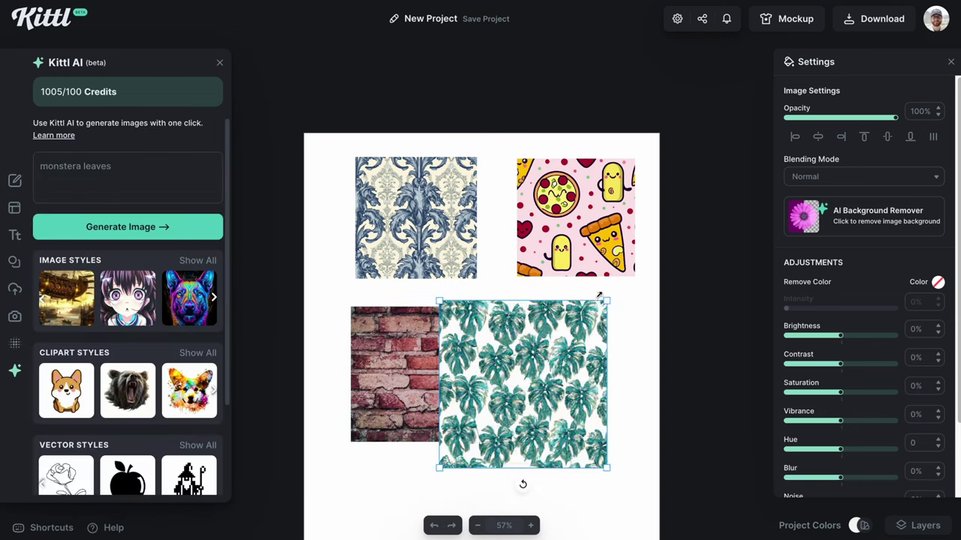
type(", dark green and b")
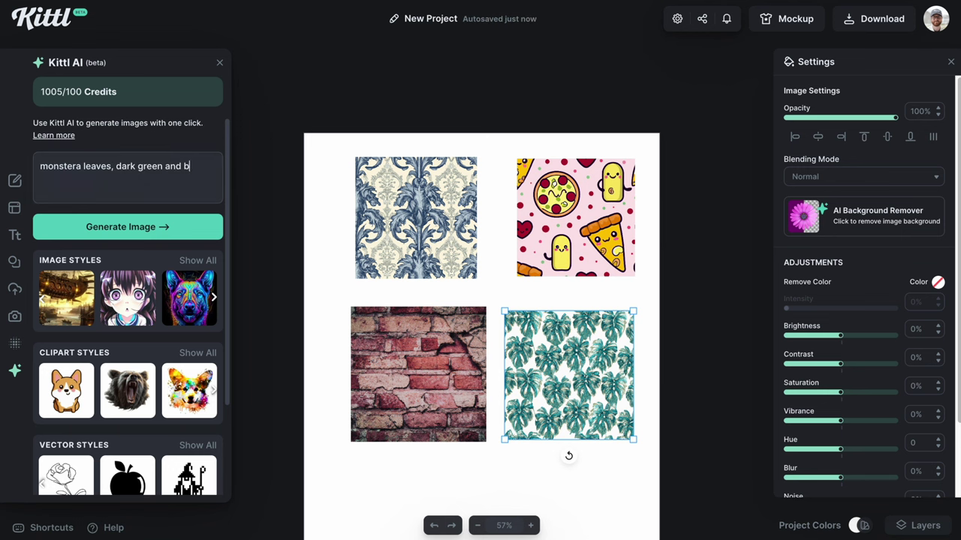
type("lue colors")
key("Return")
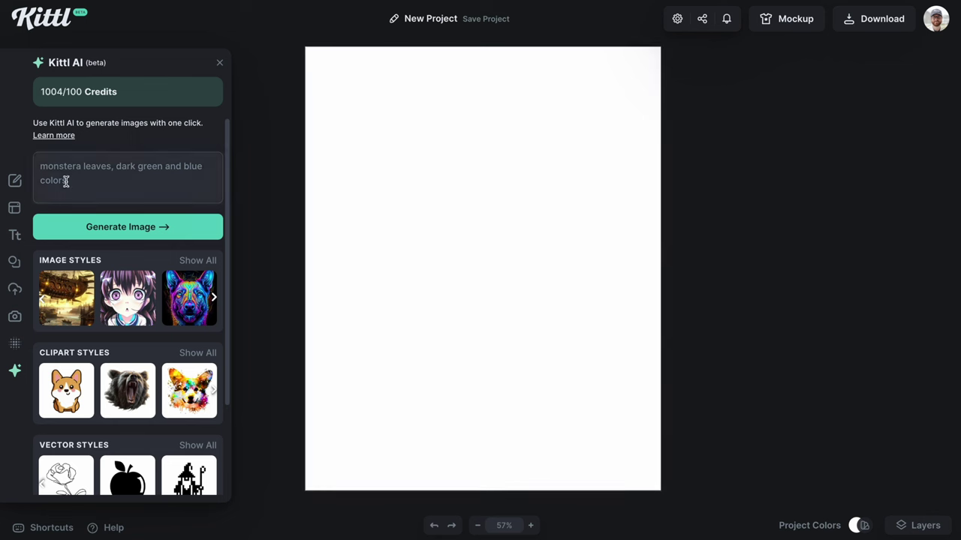
Search templates for 'retro' and swap the project for the Out of the Box chef template.
left_click(16, 209)
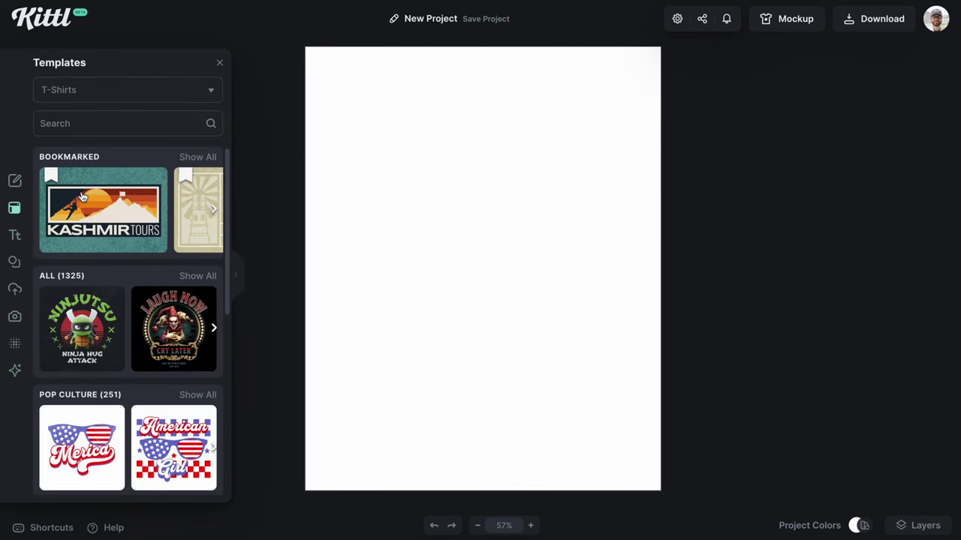
left_click(91, 121)
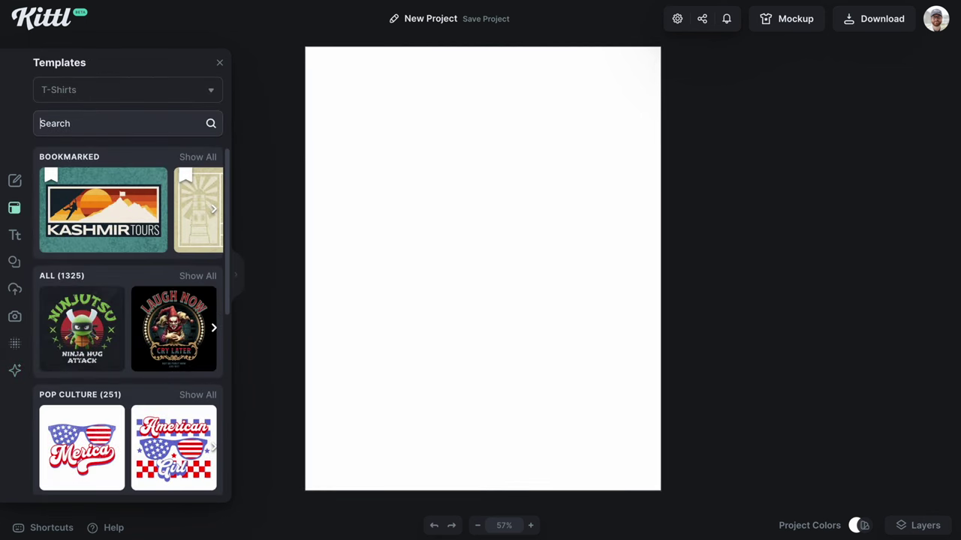
type("retro")
key("Return")
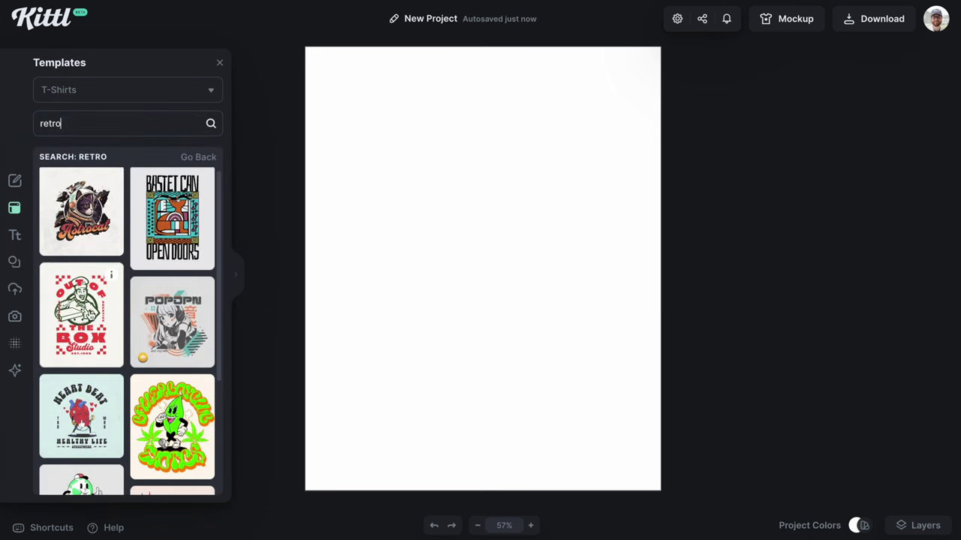
left_click(89, 310)
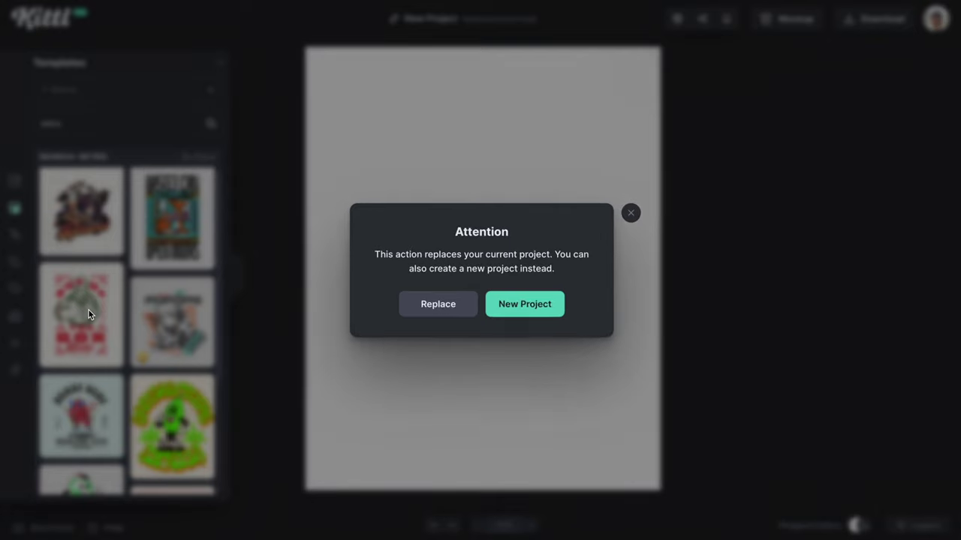
left_click(448, 305)
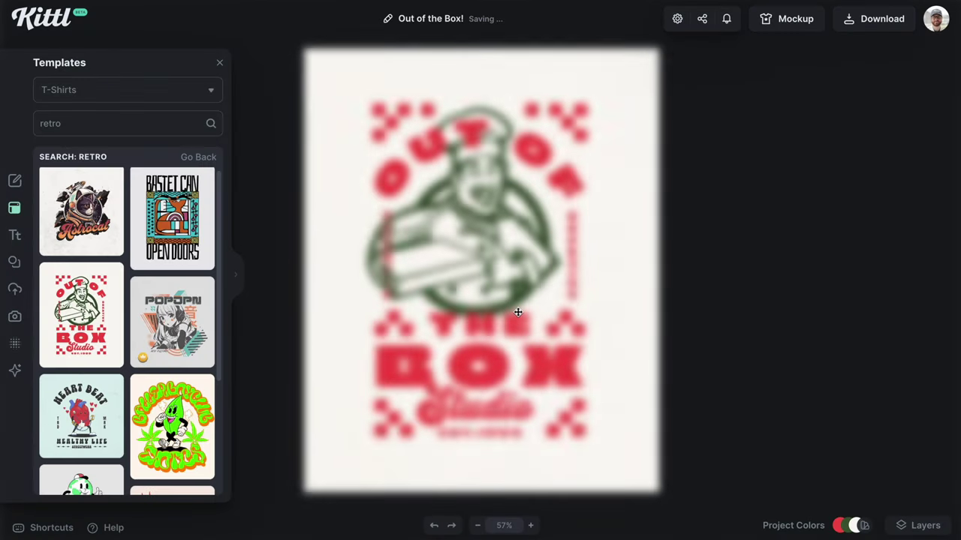
left_click(520, 266)
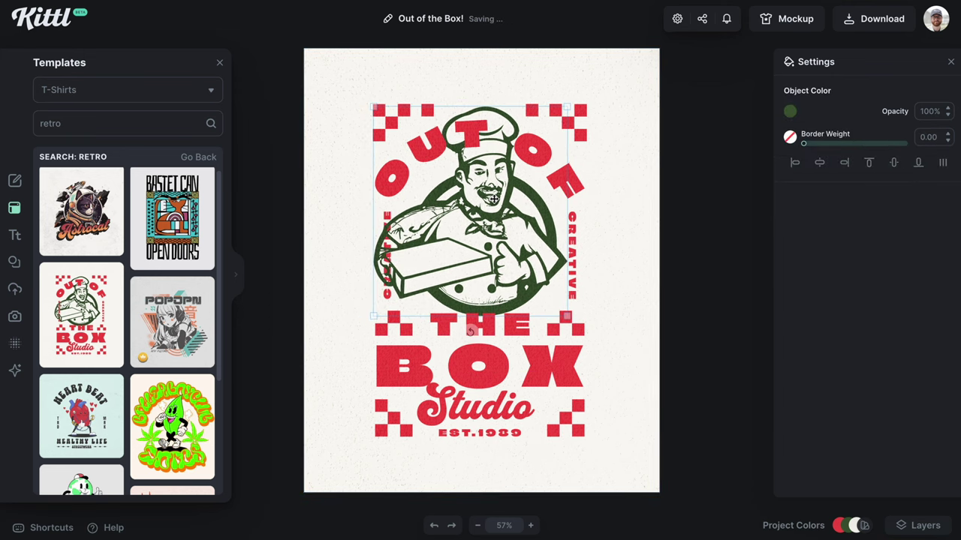
Darken the chef illustration to near black, then delete it.
left_click(790, 112)
left_click_drag(665, 210, 674, 240)
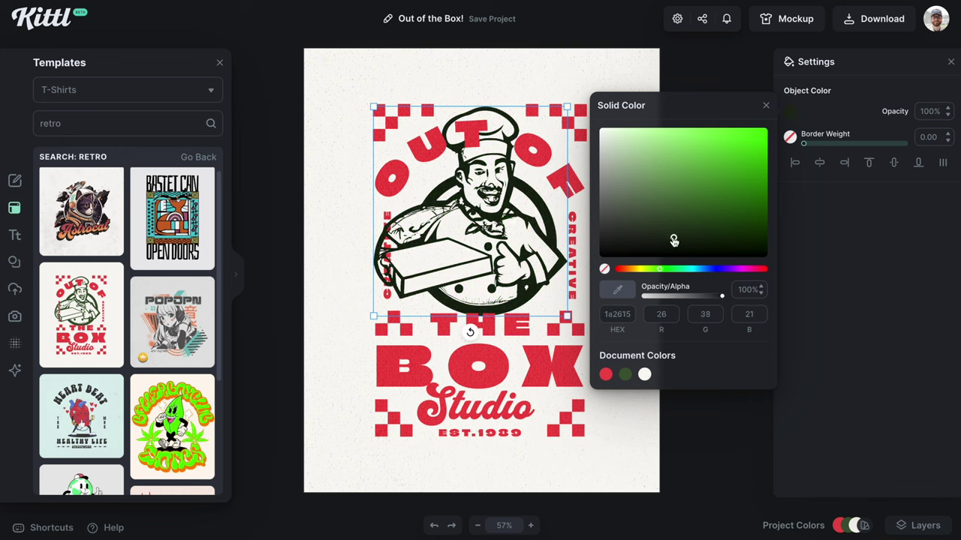
left_click(535, 75)
left_click(487, 203)
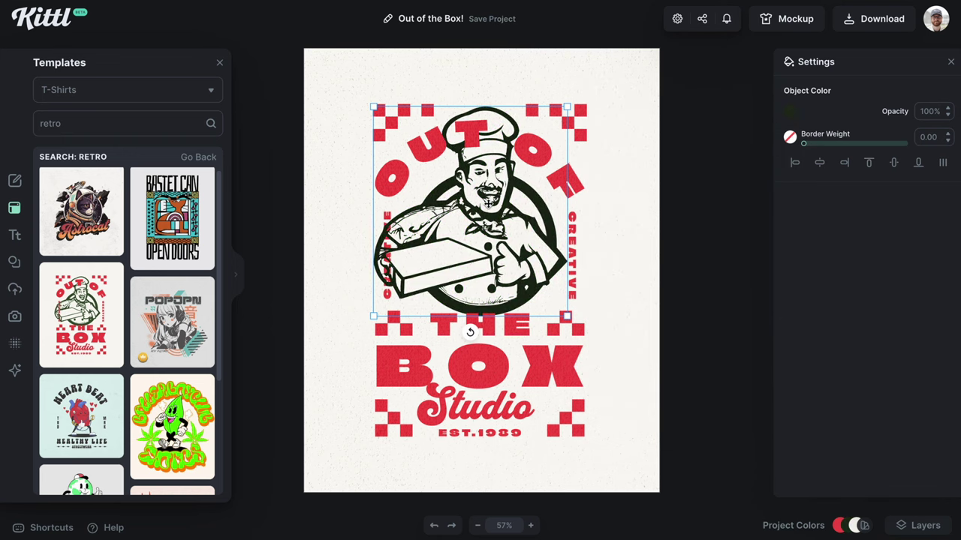
key("Delete")
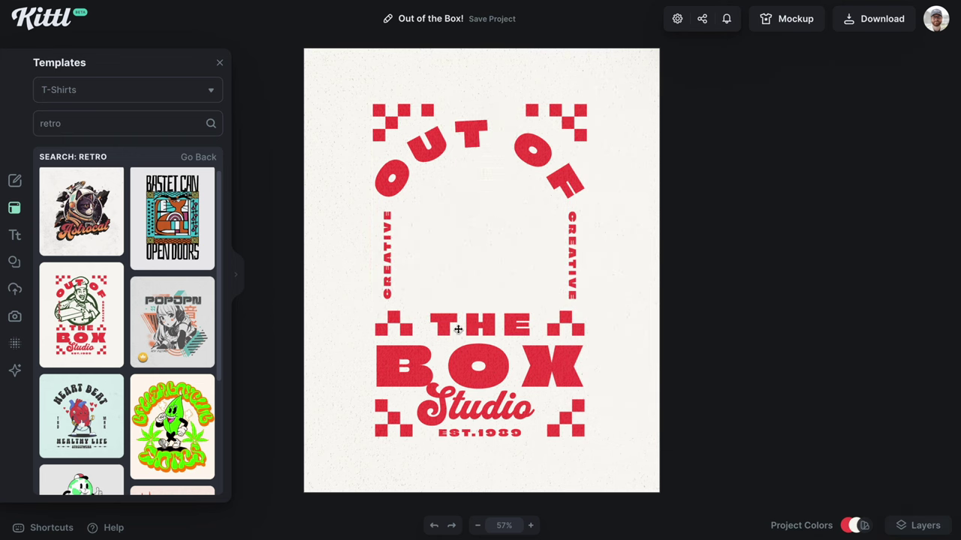
Change the two CREATIVE side texts to SPECIALTY and HANDMADE.
left_click(398, 278)
double_click(385, 262)
type("SPECIALTY")
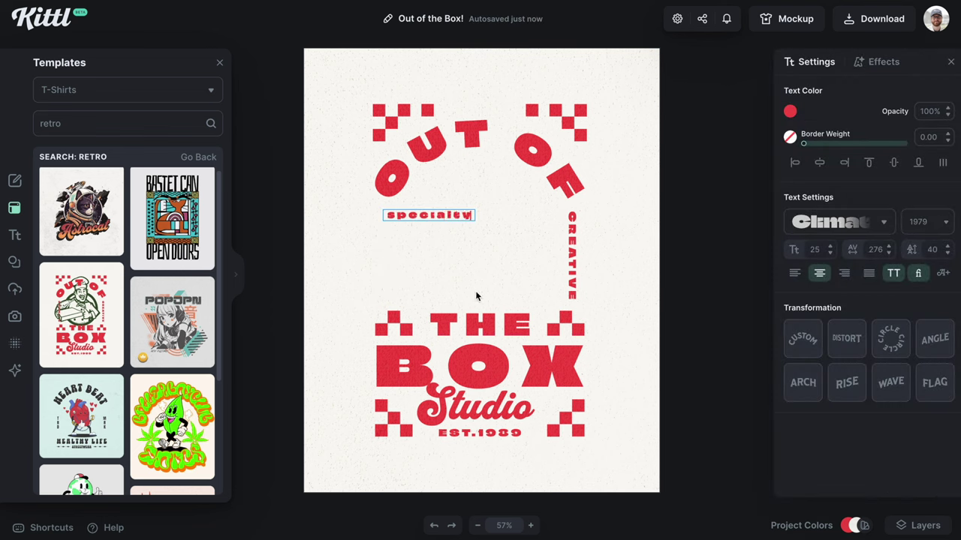
key("Escape")
double_click(572, 255)
type("handmade")
left_click(398, 255)
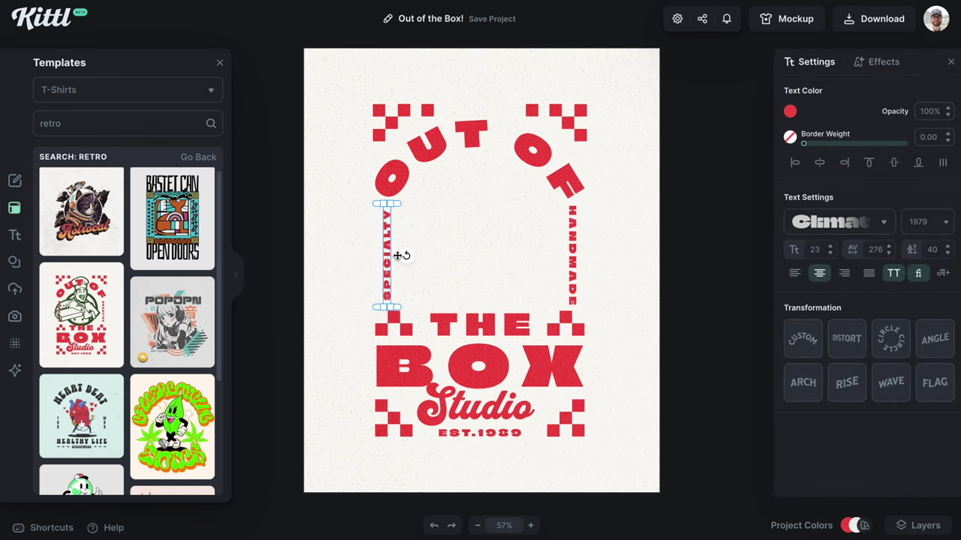
key("Escape")
Change Studio to Pizza and EST.1989 to NEW YORK.
double_click(508, 418)
type("Pizza")
left_click(508, 426)
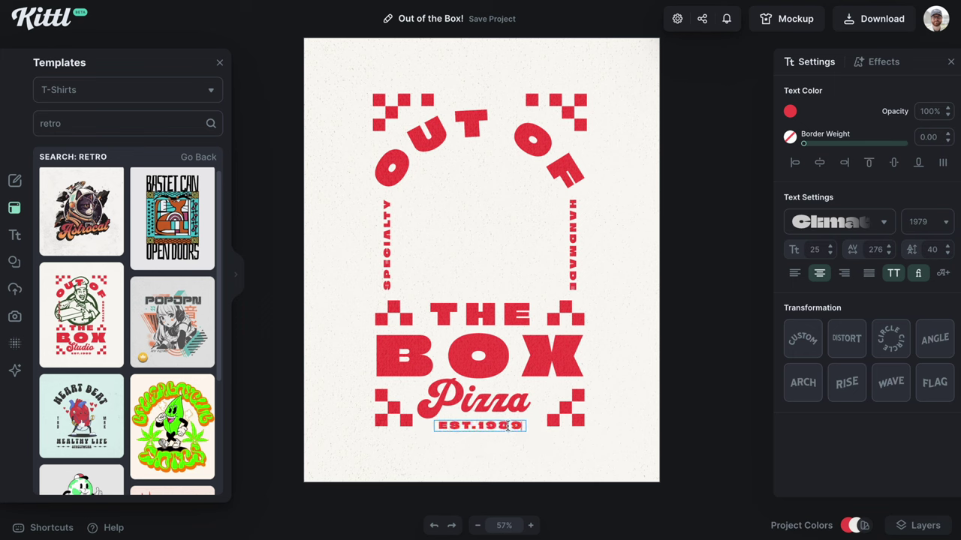
double_click(508, 426)
type("NEW YORK")
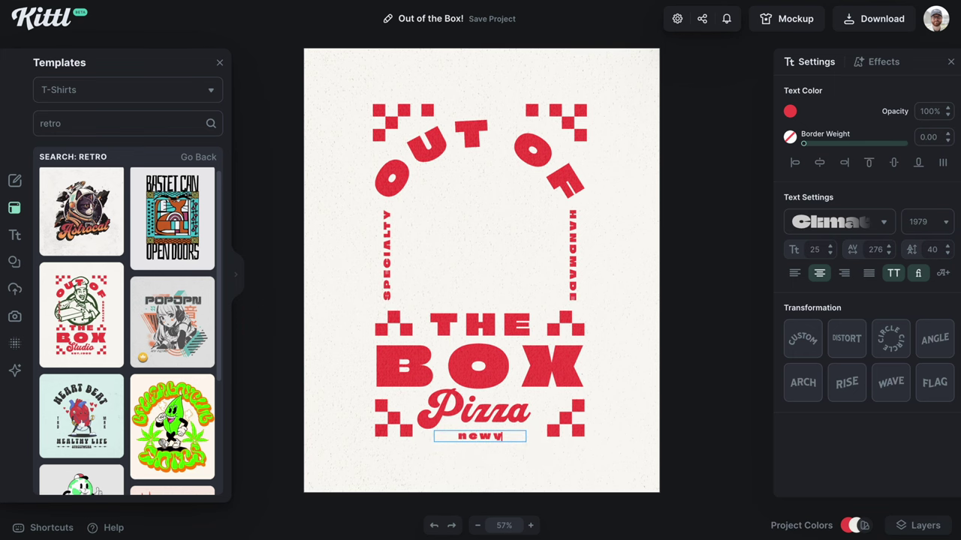
left_click(646, 428)
left_click(14, 370)
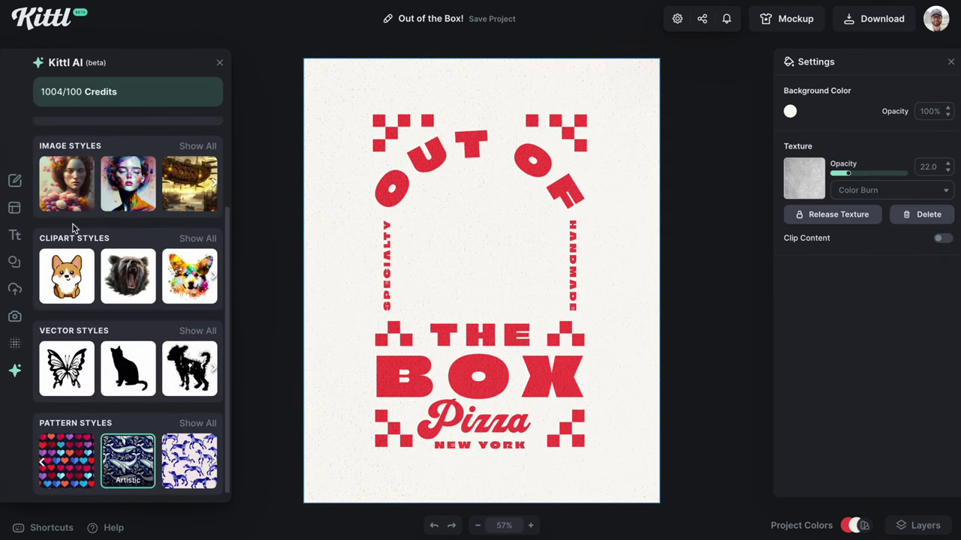
Generate an AI image from 'a piece of pizza with cheese dripping'.
scroll(73, 228, "up", 1)
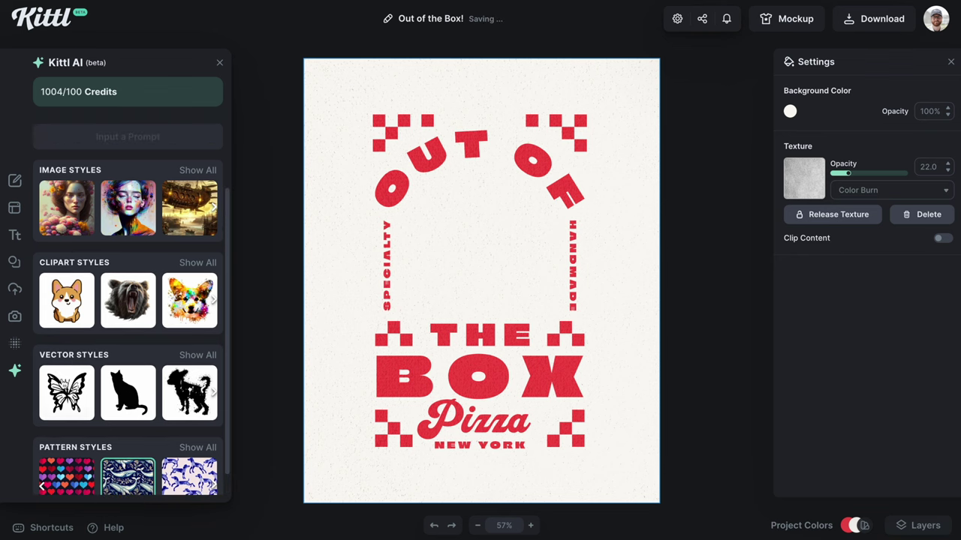
scroll(98, 337, "down", 1)
scroll(98, 225, "up", 3)
left_click(98, 174)
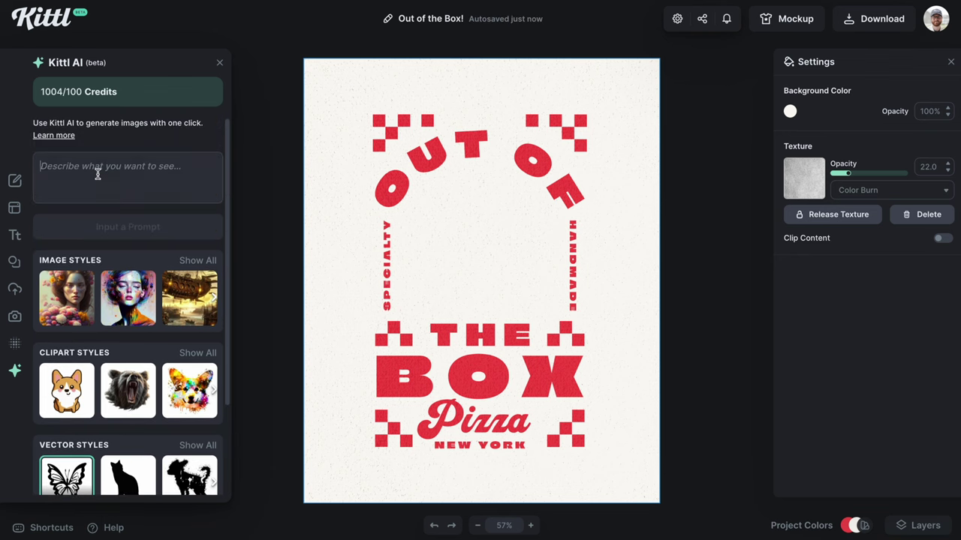
type("a")
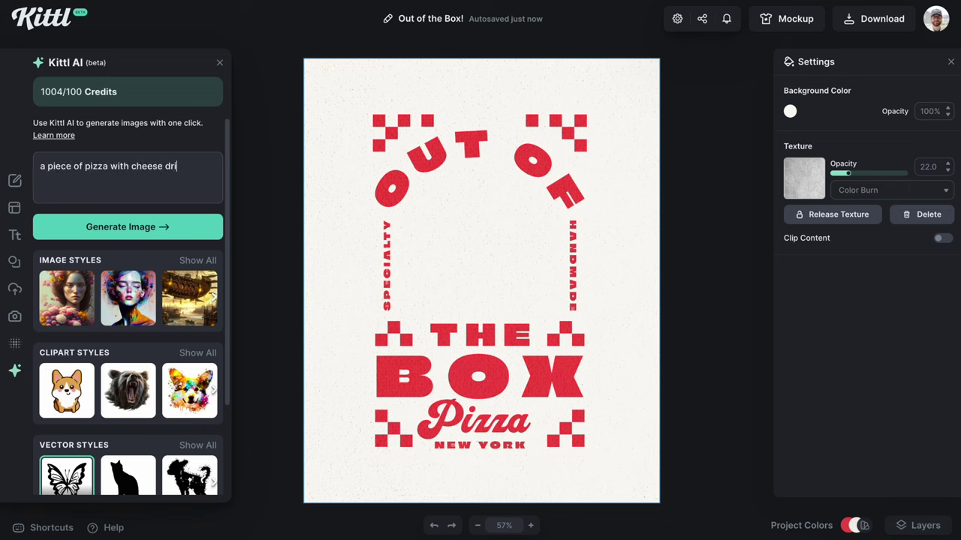
left_click(113, 228)
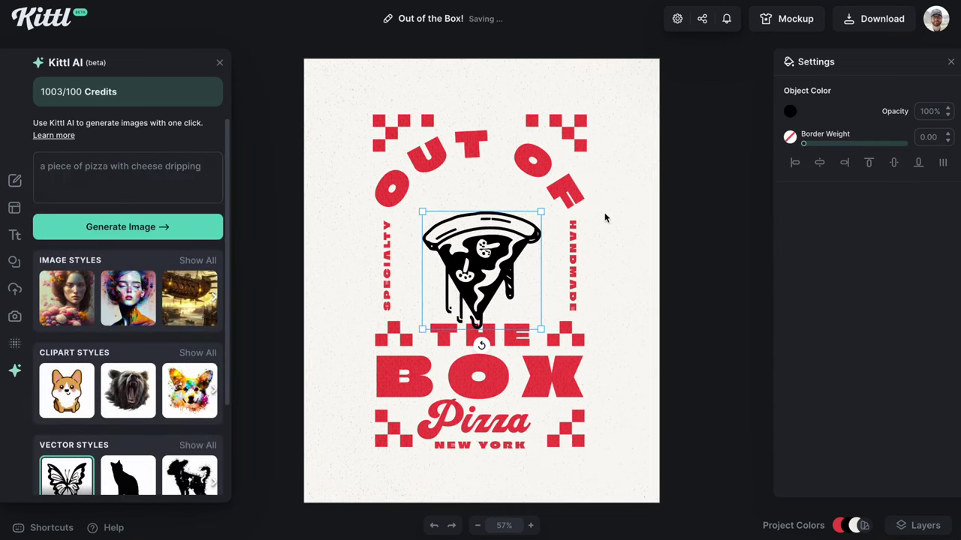
Rotate, enlarge and move the pizza slice over the lettering, recoloured in the document red.
left_click_drag(482, 347, 459, 343)
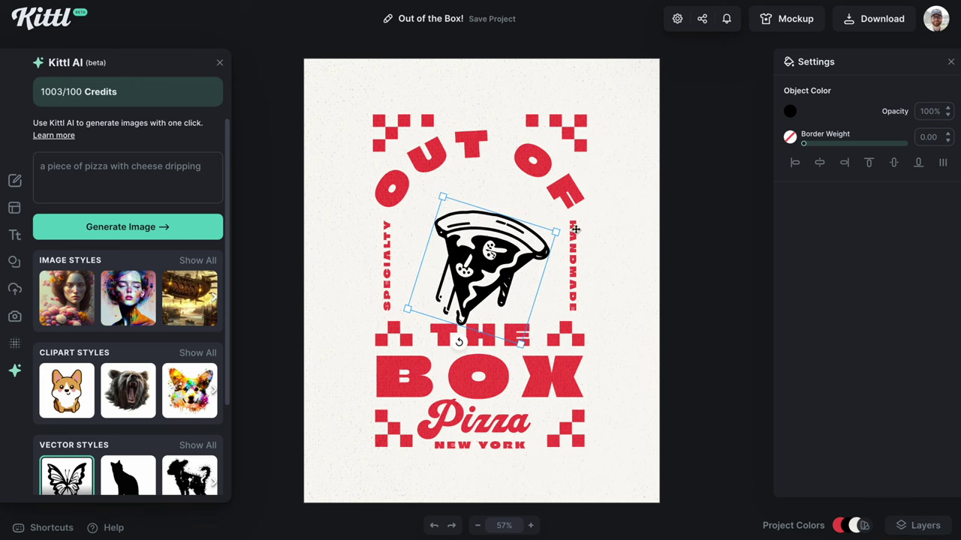
left_click_drag(559, 231, 570, 204)
left_click_drag(518, 258, 508, 238)
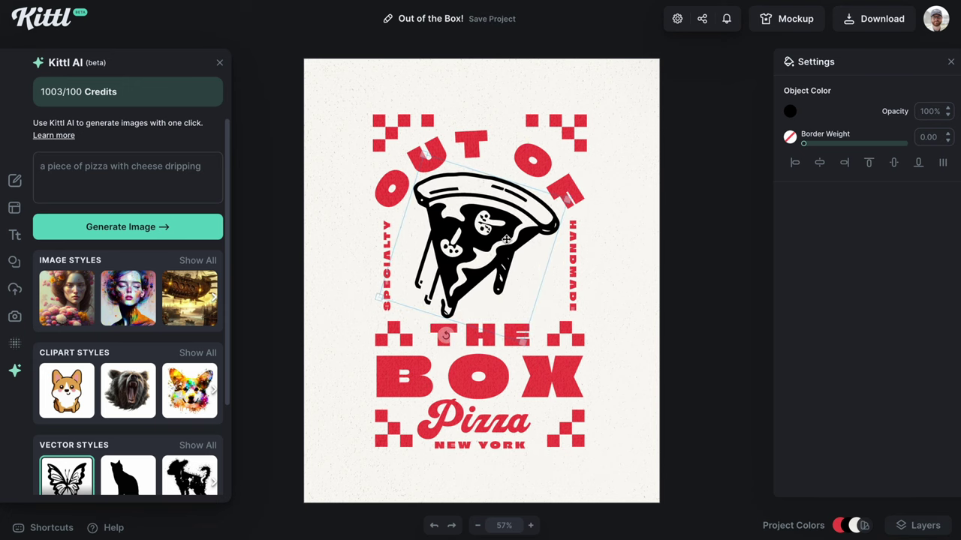
left_click(792, 111)
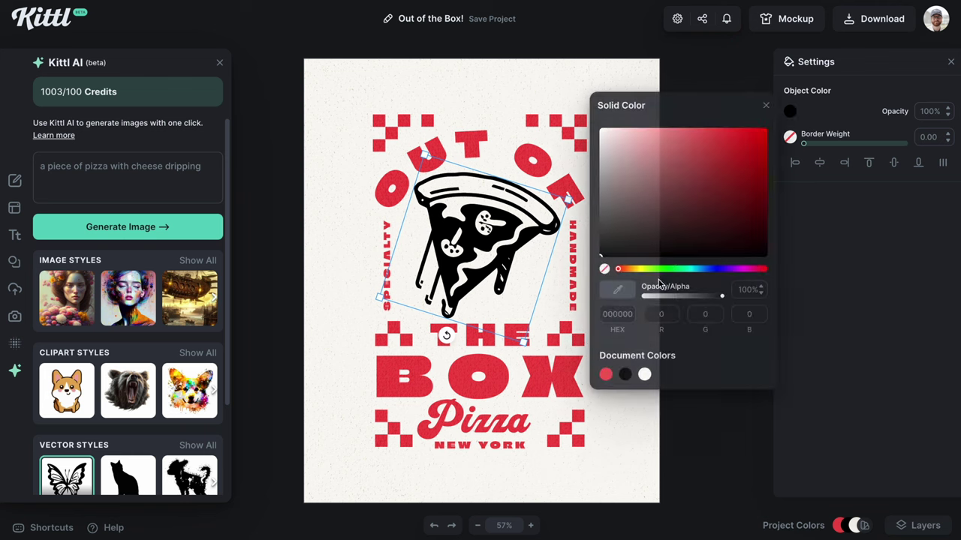
left_click(609, 376)
left_click(646, 442)
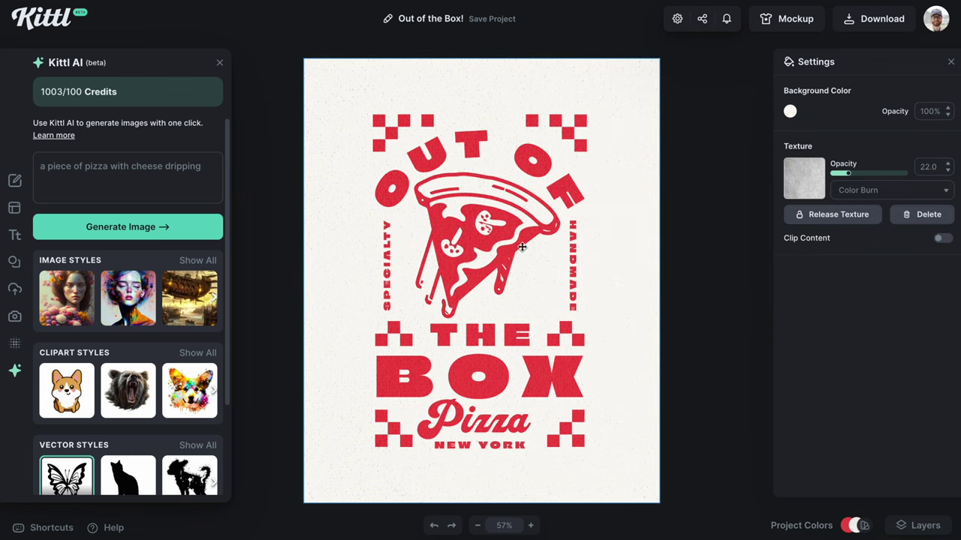
left_click_drag(521, 247, 515, 256)
Rotate the pizza slice to a new angle, then delete it from the design.
left_click_drag(443, 344, 485, 262)
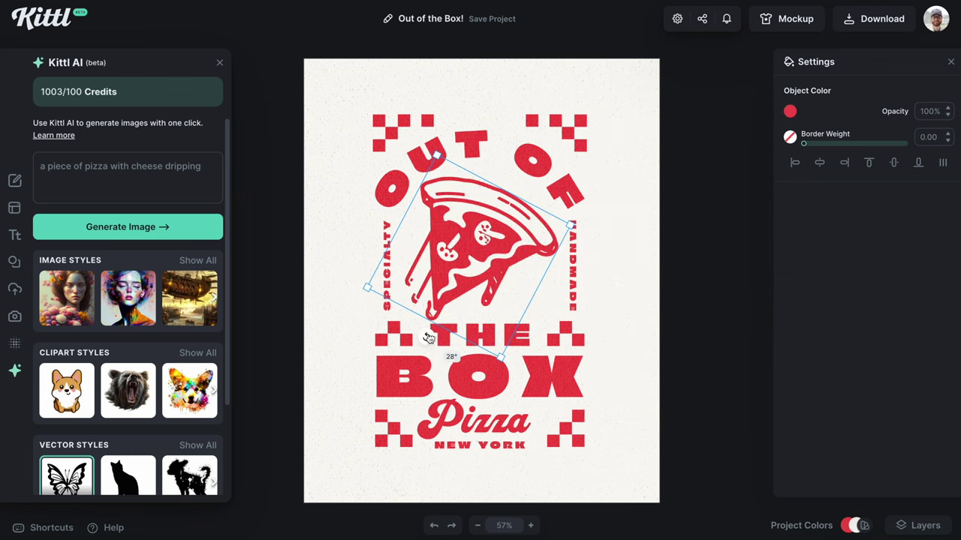
left_click(667, 280)
left_click(506, 251)
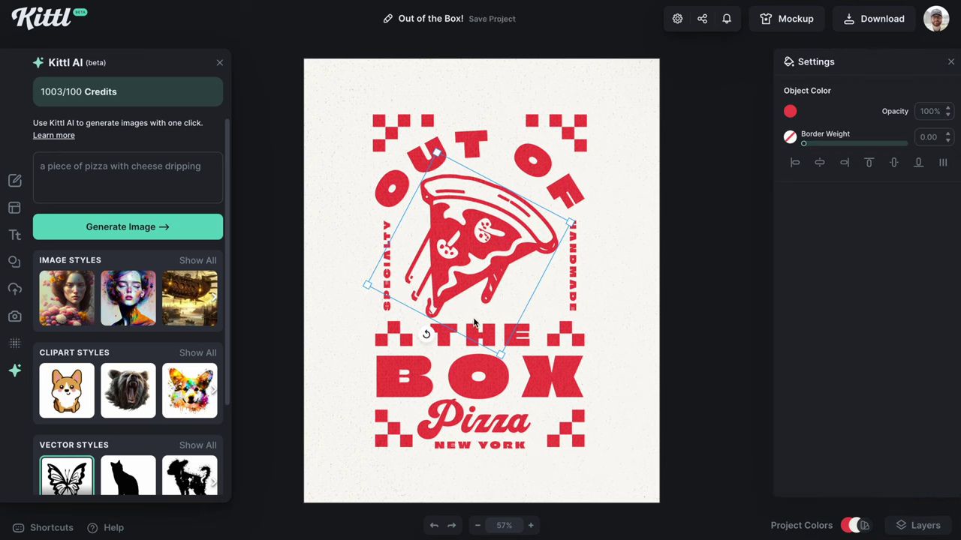
scroll(474, 323, "up", 3)
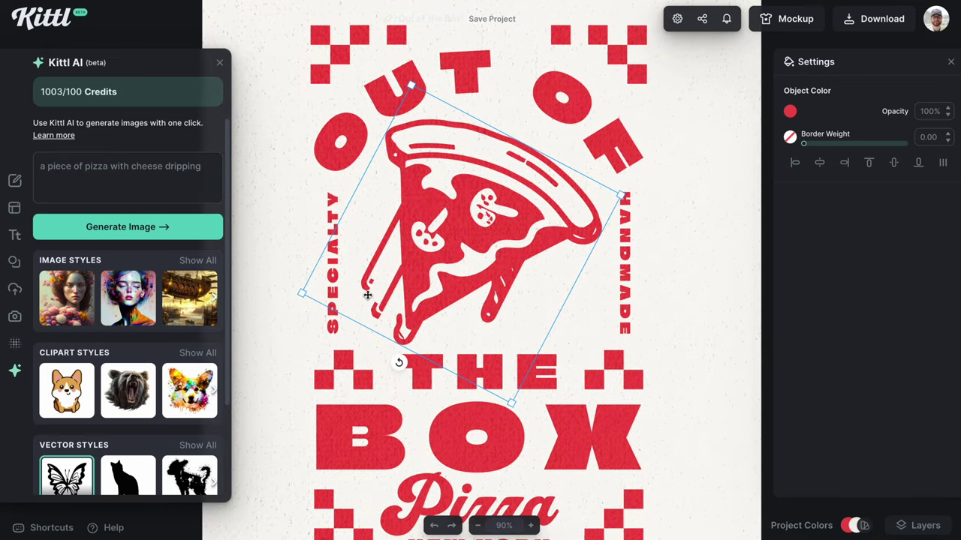
scroll(367, 295, "down", 4)
key("Delete")
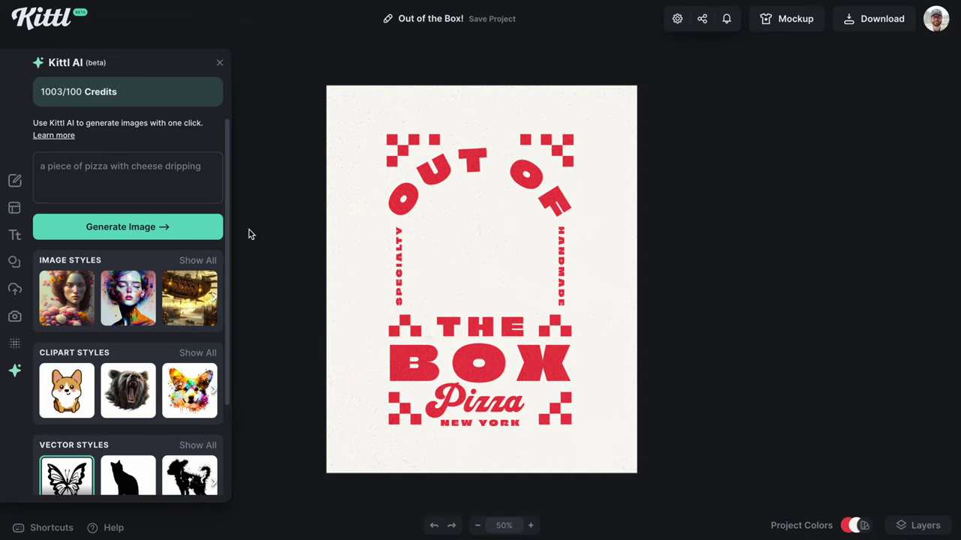
left_click(129, 173)
Rewrite the prompt as a wide-angle pizza box shot and generate the image.
triple_click(152, 171)
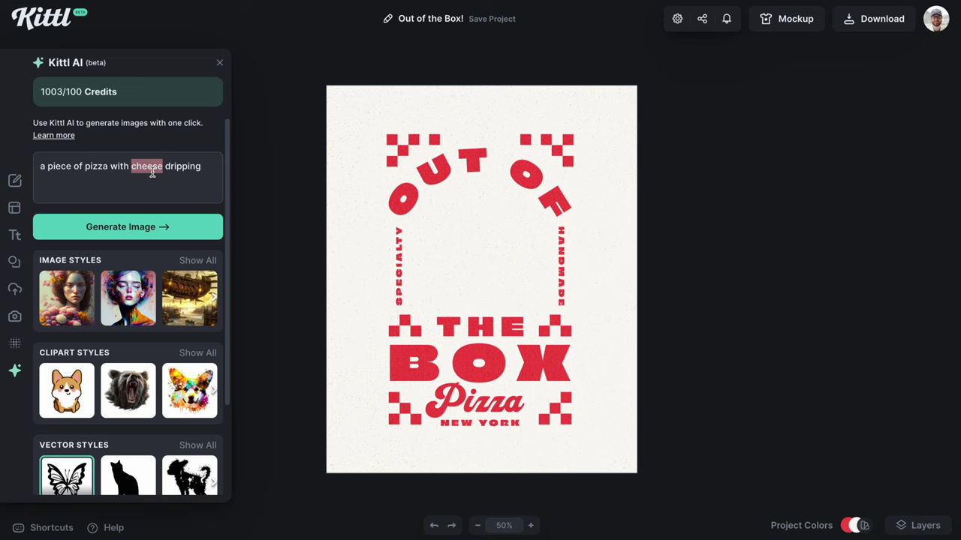
type("a wide shot of ")
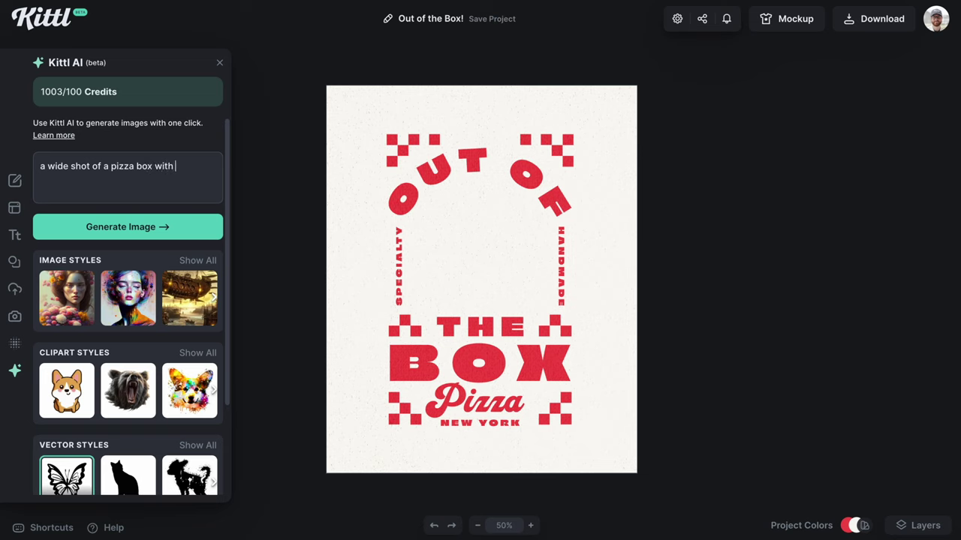
type("a pi")
key("BackSpace")
type("zza on the front")
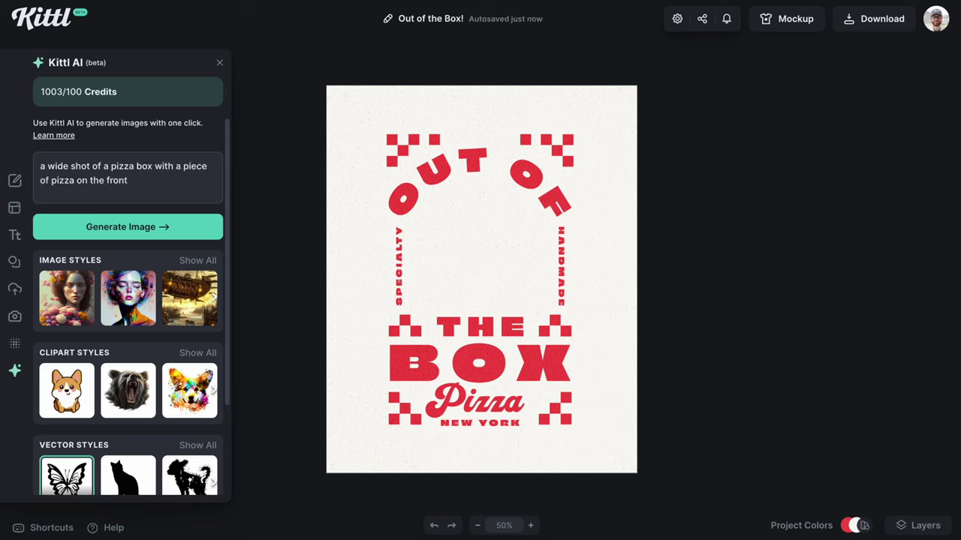
left_click(71, 166)
type("angle")
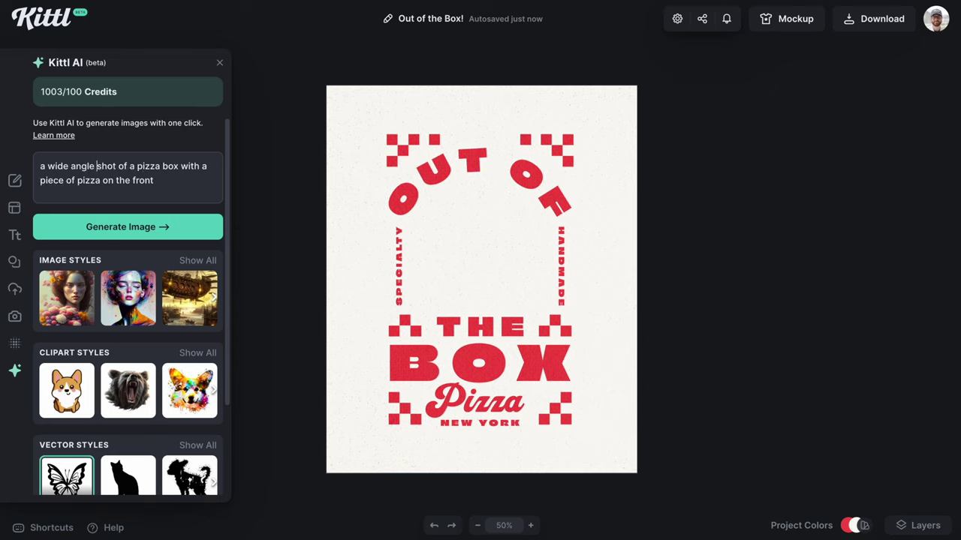
left_click(133, 231)
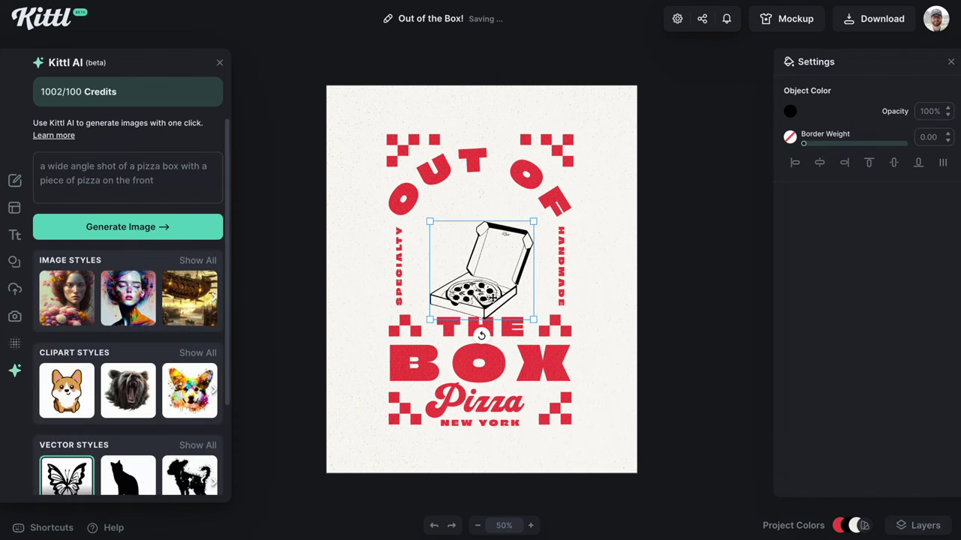
Enlarge the pizza box, place it over OUT OF and send it behind the lettering.
left_click_drag(490, 297, 477, 277)
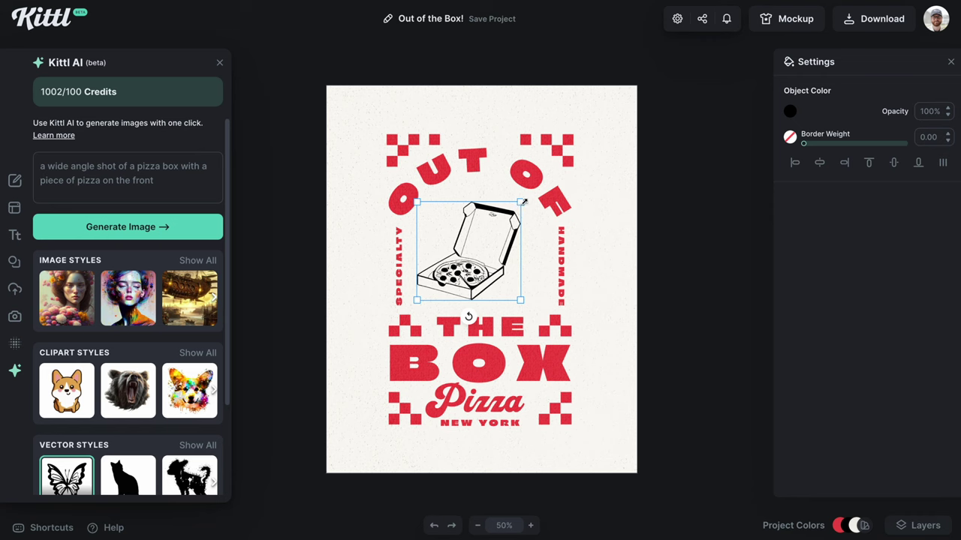
left_click_drag(523, 203, 574, 173)
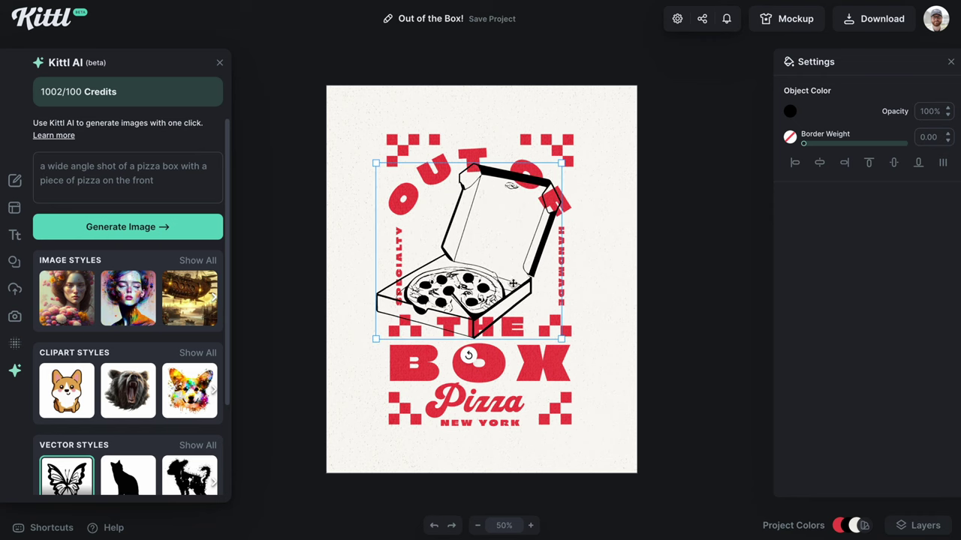
left_click_drag(513, 283, 526, 248)
right_click(514, 272)
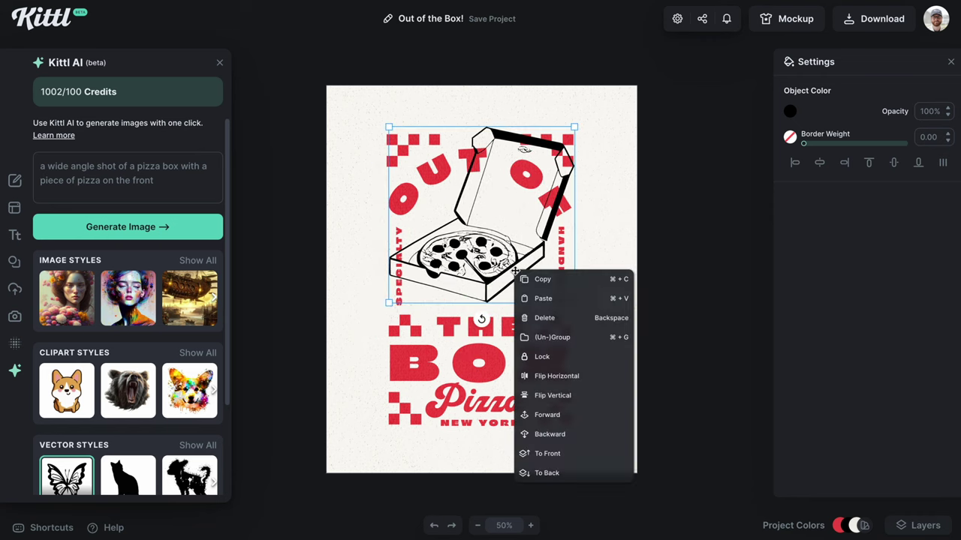
left_click(549, 473)
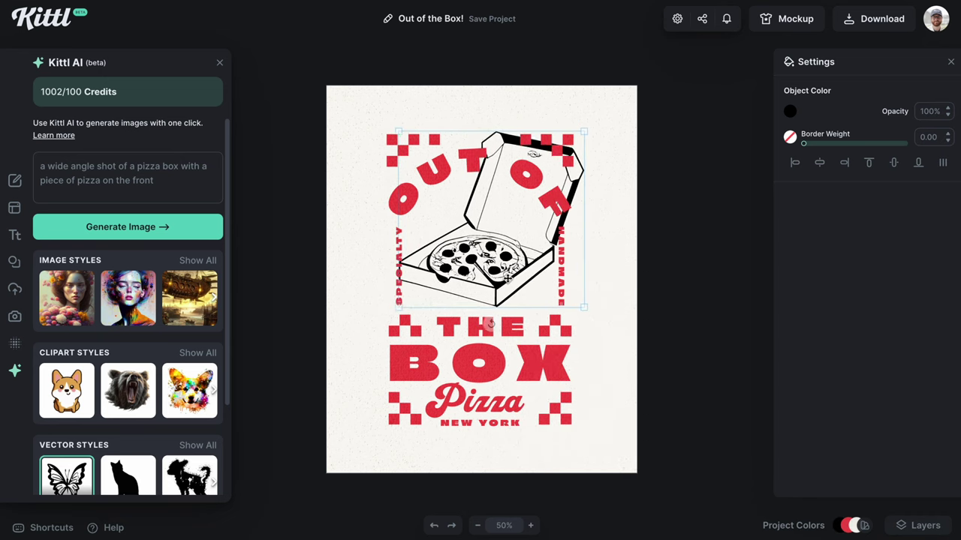
left_click_drag(500, 274, 507, 284)
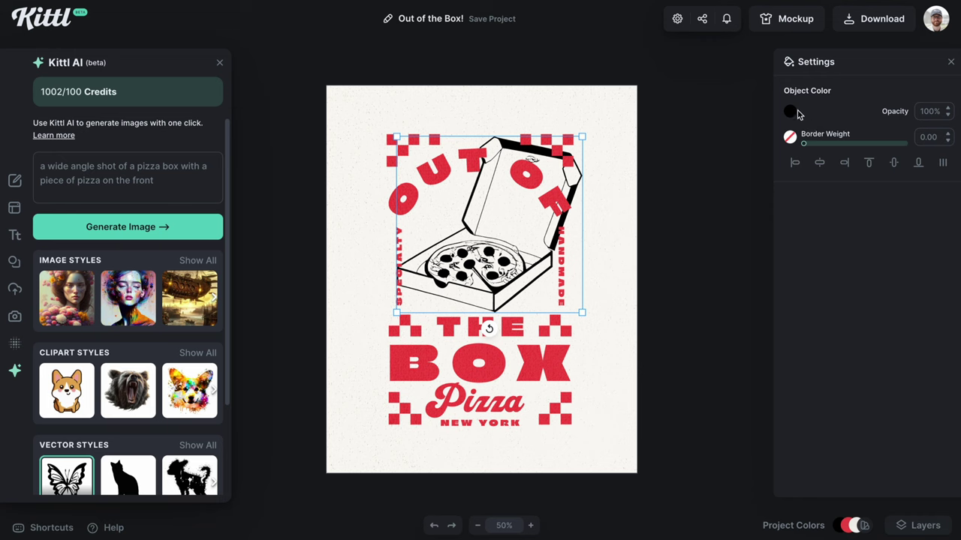
Recolour the pizza box red, nudge it right, then delete it.
left_click(790, 112)
left_click(623, 373)
left_click(654, 428)
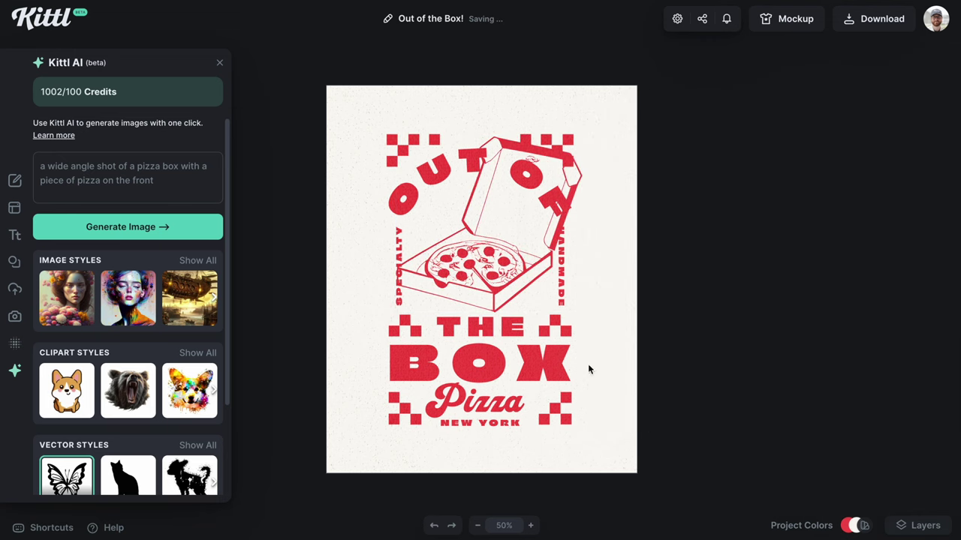
left_click_drag(511, 291, 520, 289)
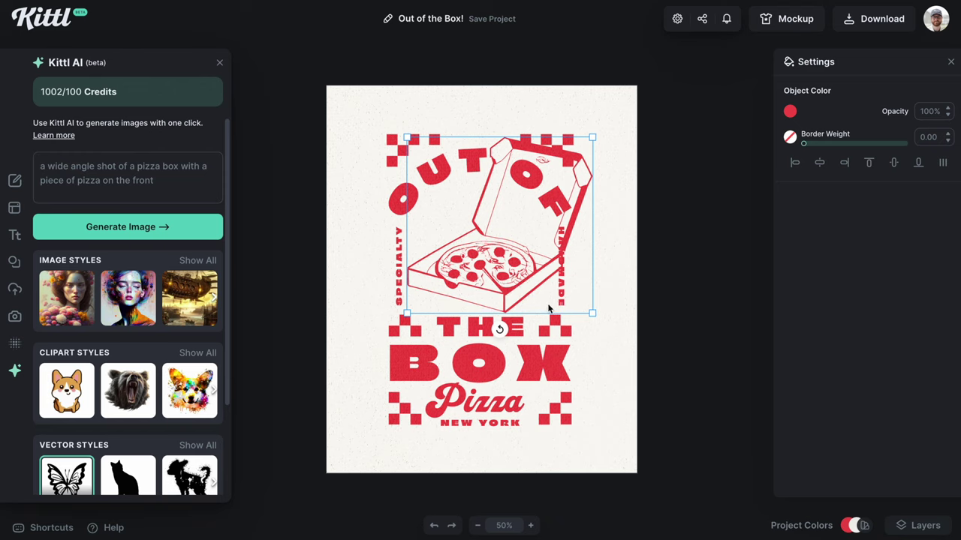
key("Delete")
Generate an image from 'a wide angle shot of a closed pizza box'.
left_click(132, 180)
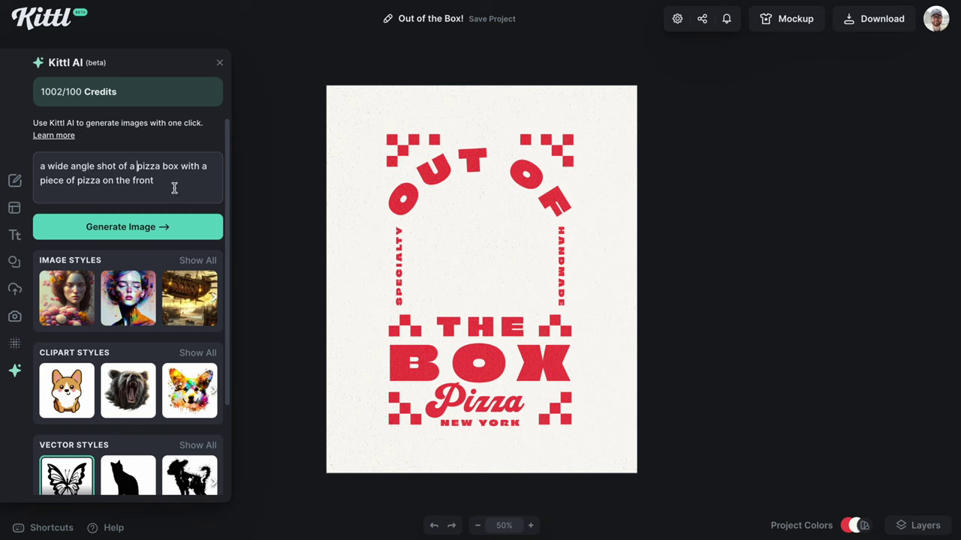
type("closed")
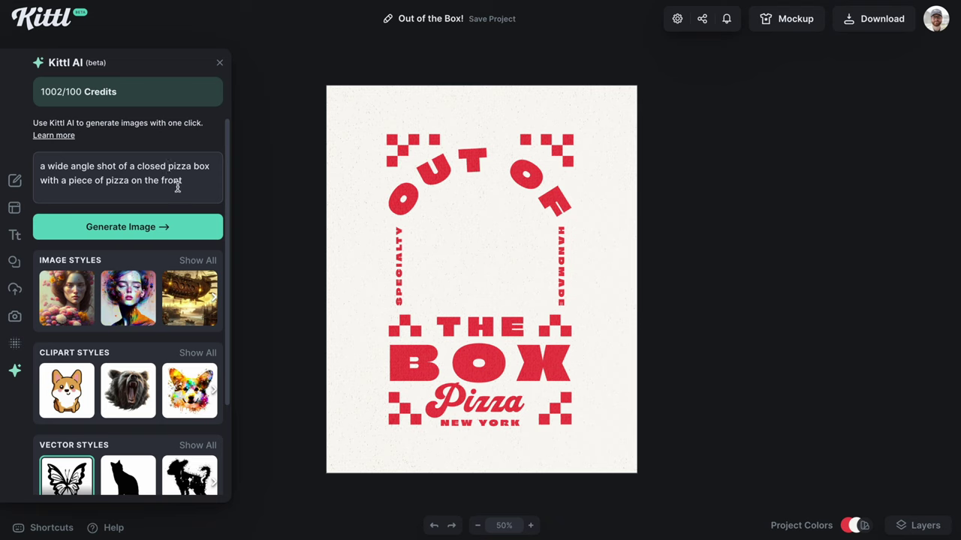
left_click_drag(178, 188, 46, 178)
key("BackSpace")
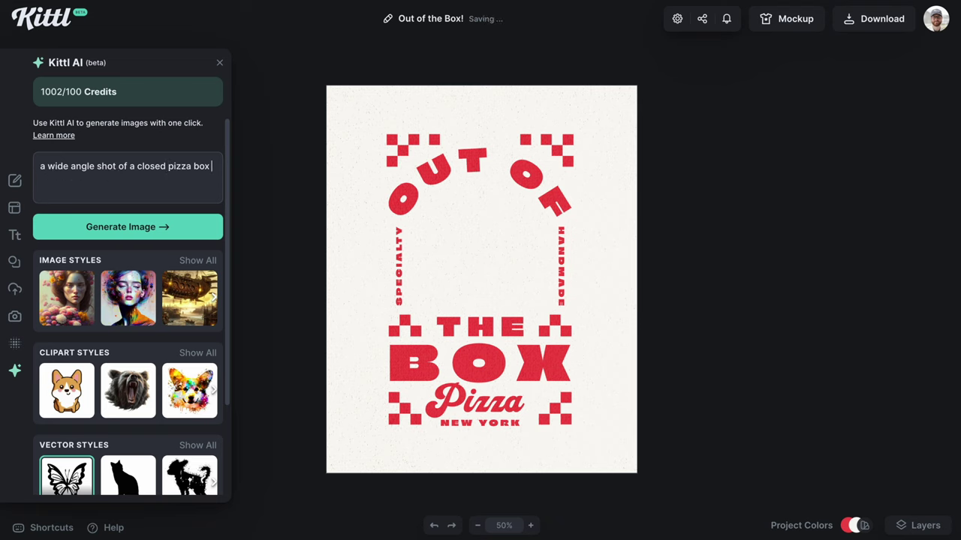
left_click(91, 225)
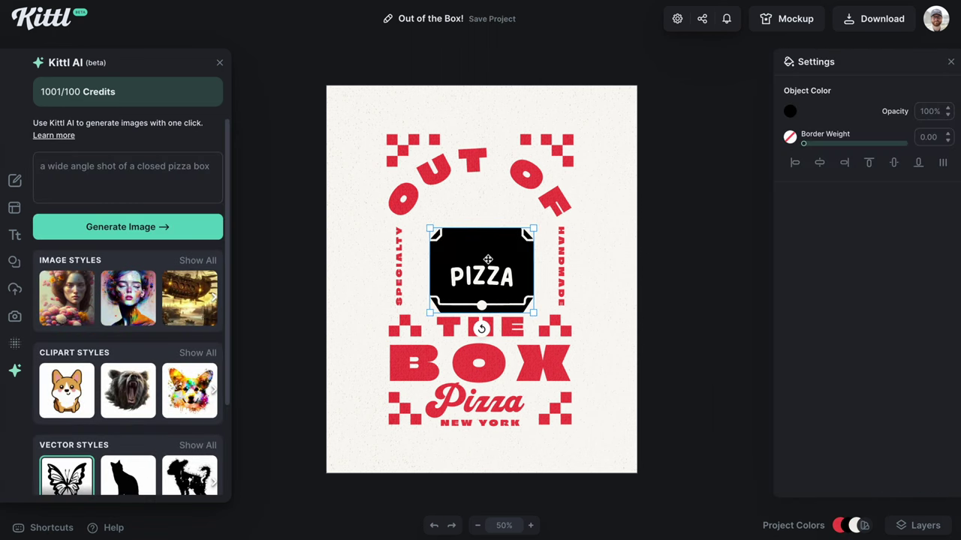
Move the closed pizza box into the centre gap and enlarge it, then delete it.
left_click_drag(453, 273, 486, 245)
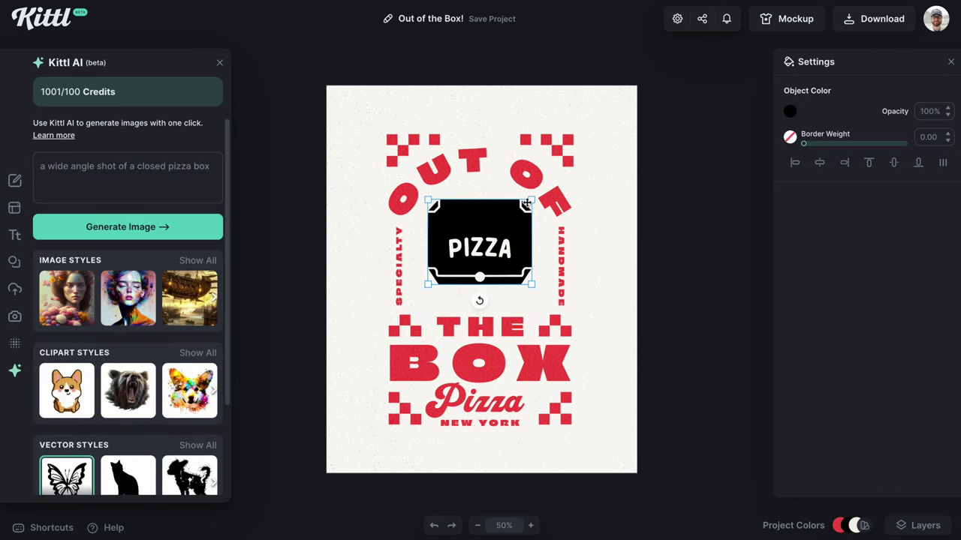
left_click_drag(533, 201, 539, 200)
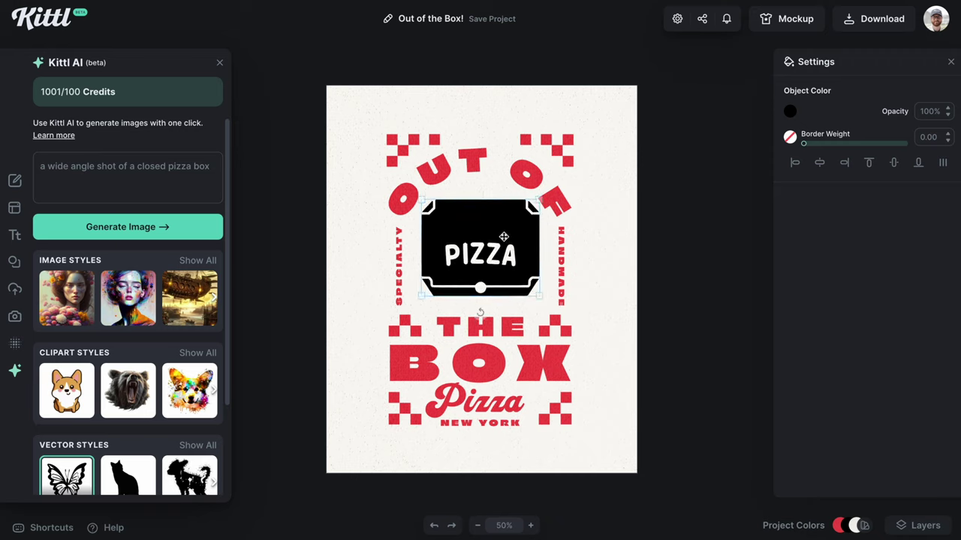
key("Delete")
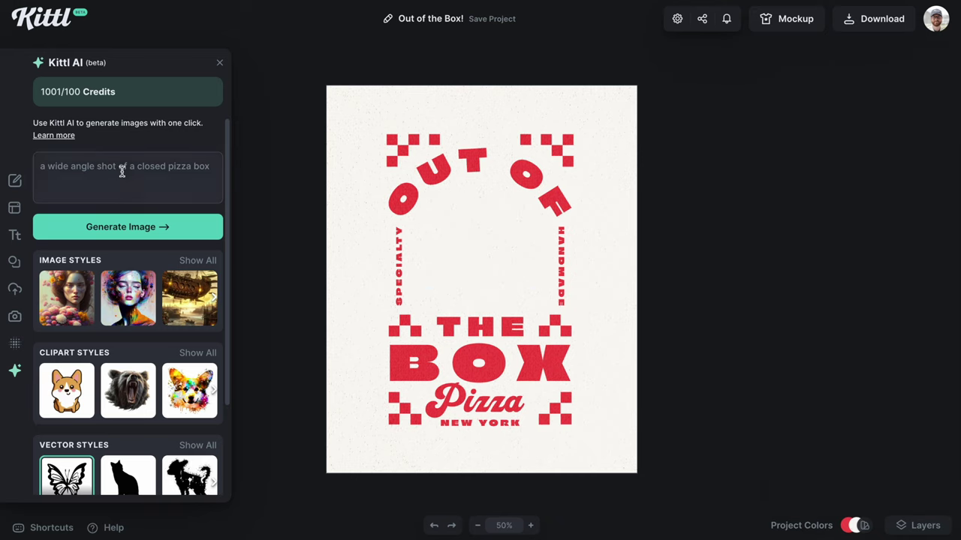
left_click(129, 175)
triple_click(66, 171)
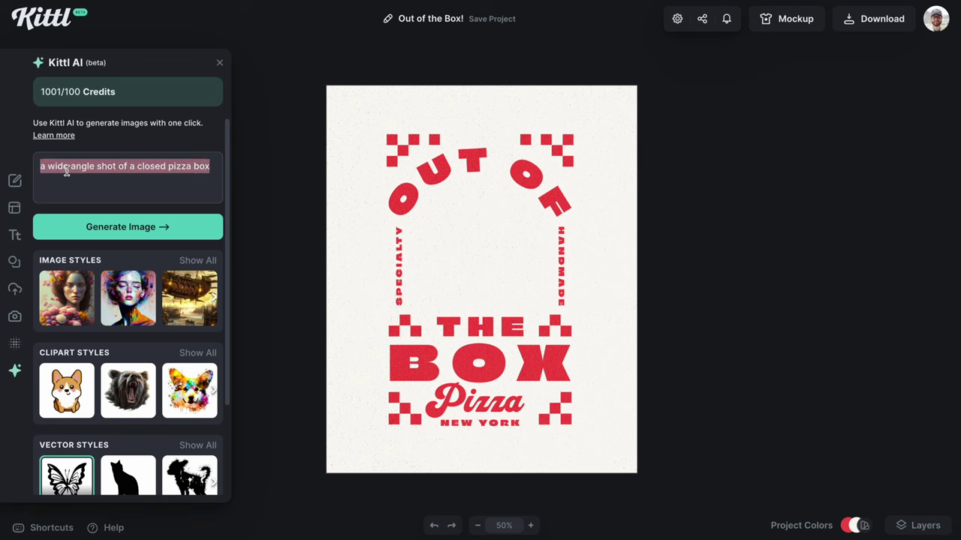
type("a pizza")
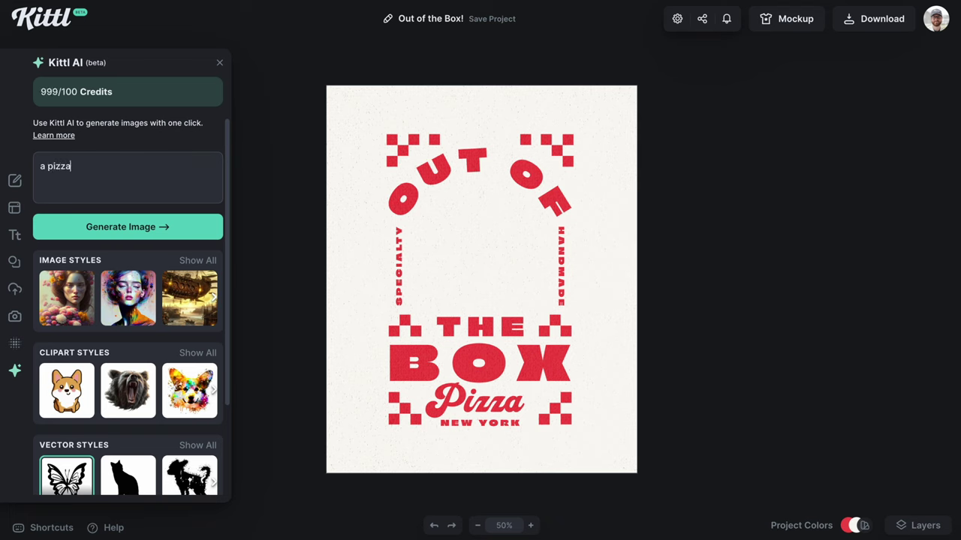
Generate 'a pizza', centre it in the gap, recolour it lettering red and enlarge slightly.
left_click(114, 226)
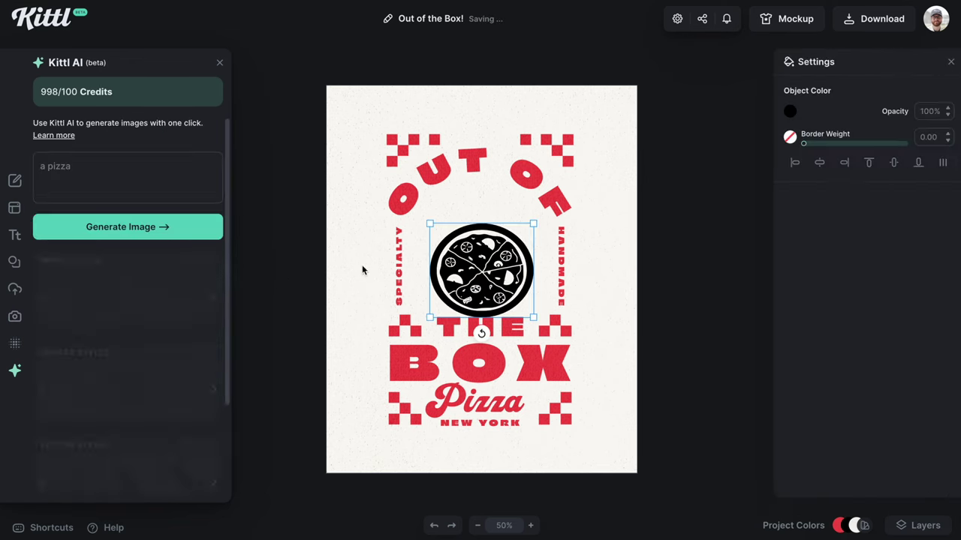
mouse_move(497, 238)
left_mouse_down()
mouse_move(496, 218)
mouse_move(540, 198)
left_mouse_up()
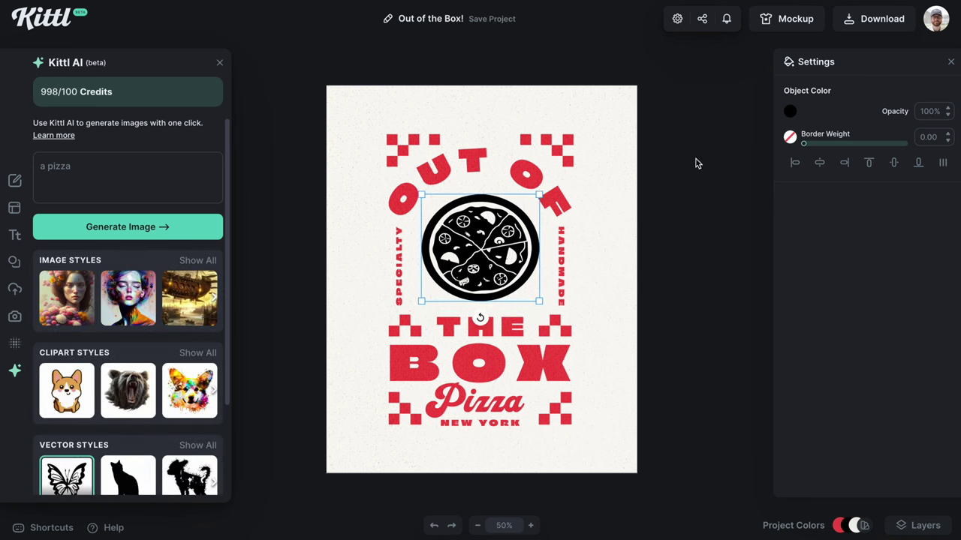
left_click(790, 112)
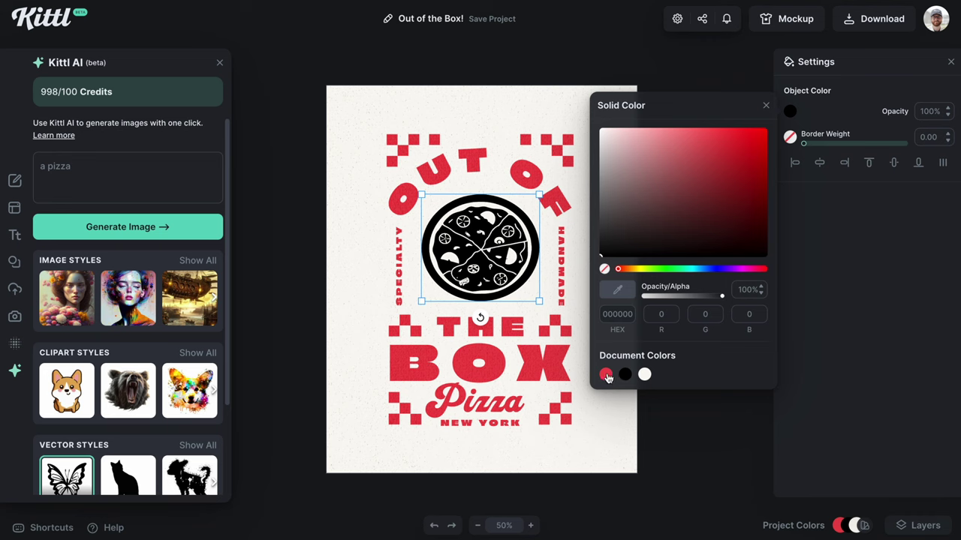
left_click(606, 375)
left_click(525, 270)
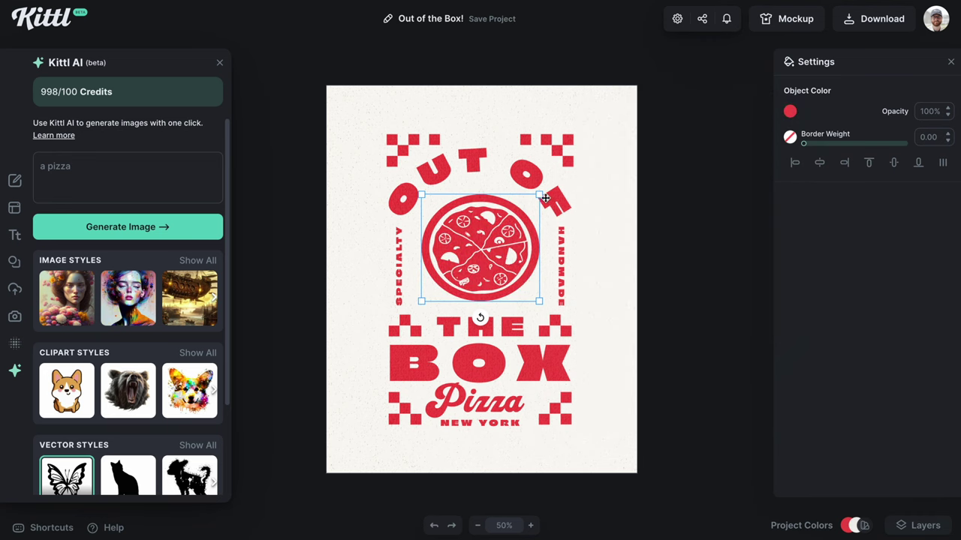
left_click_drag(540, 194, 542, 192)
left_click_drag(501, 233, 504, 234)
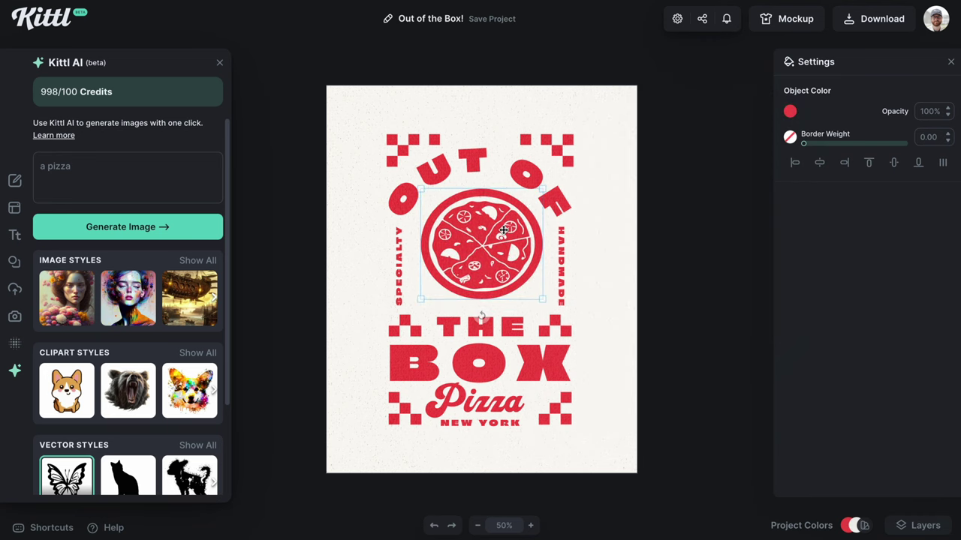
left_click(699, 301)
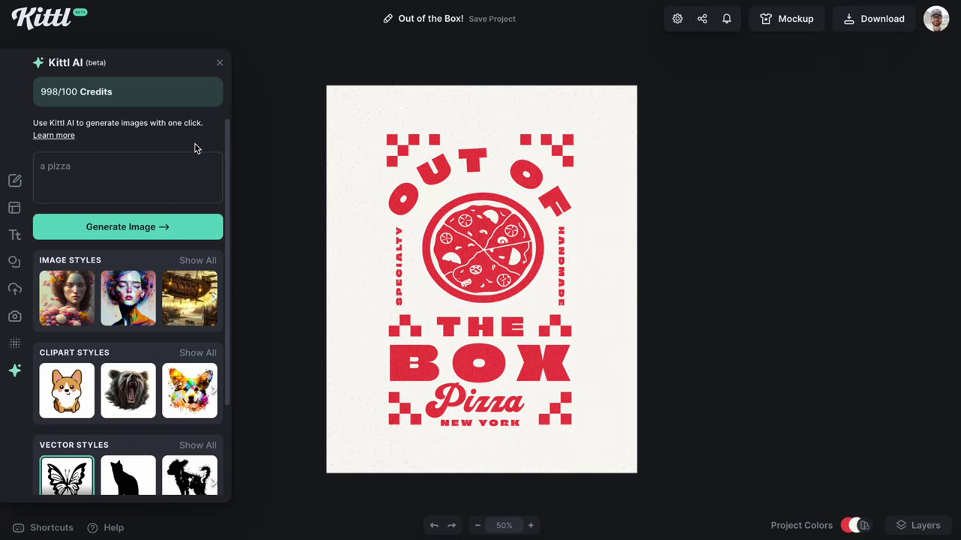
Select every design element and scale it up to fill the page.
left_click(222, 63)
left_click_drag(353, 128, 606, 435)
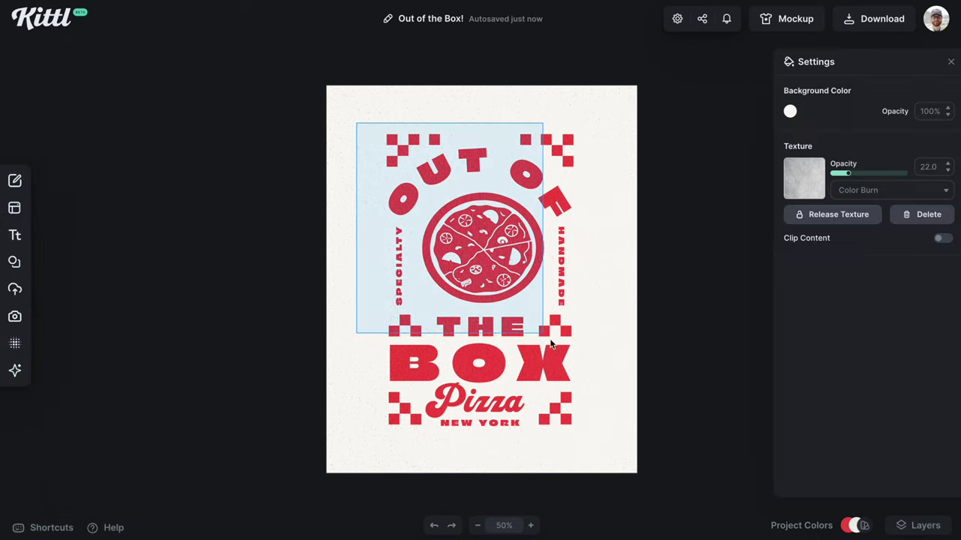
left_click_drag(599, 134, 627, 114)
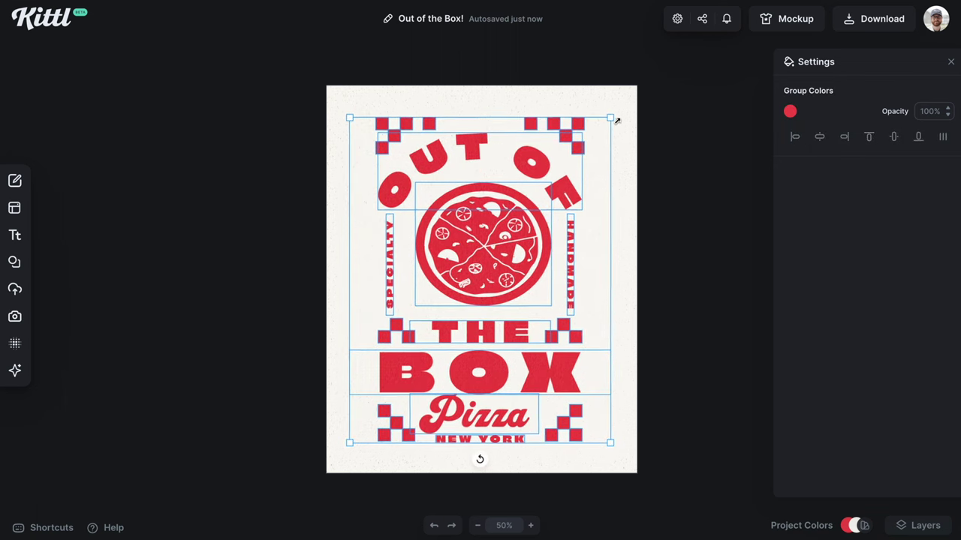
Remove the background texture and make the page background transparent.
left_click(630, 142)
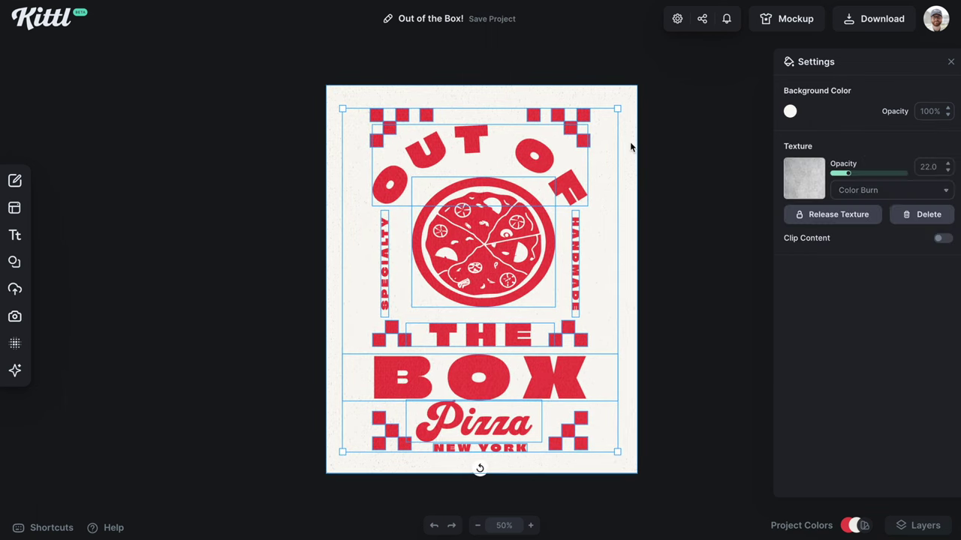
left_click(908, 218)
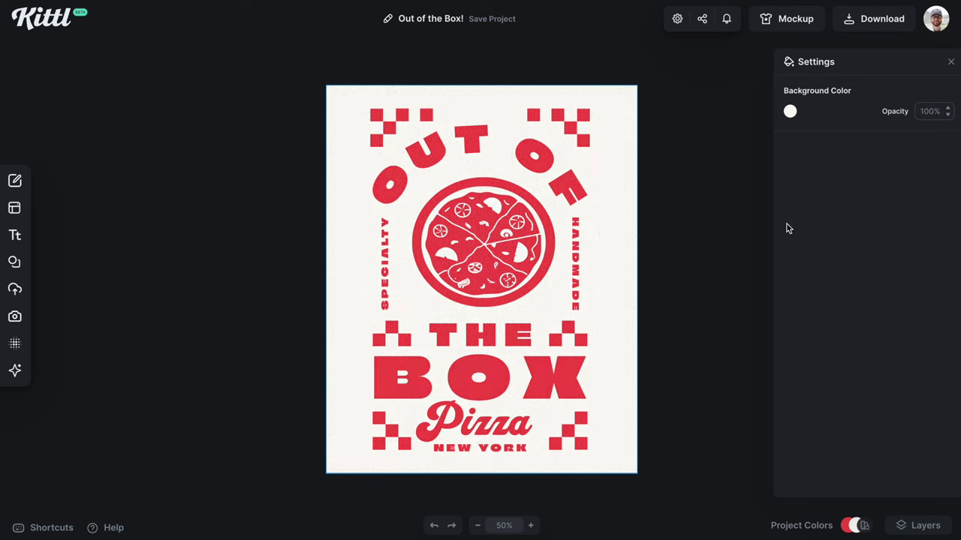
left_click(790, 113)
left_click(604, 270)
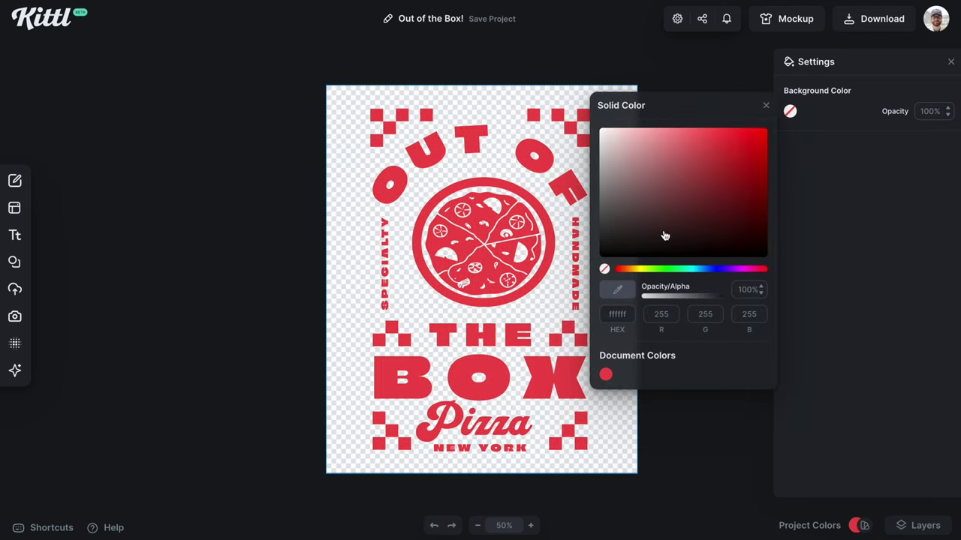
left_click(765, 106)
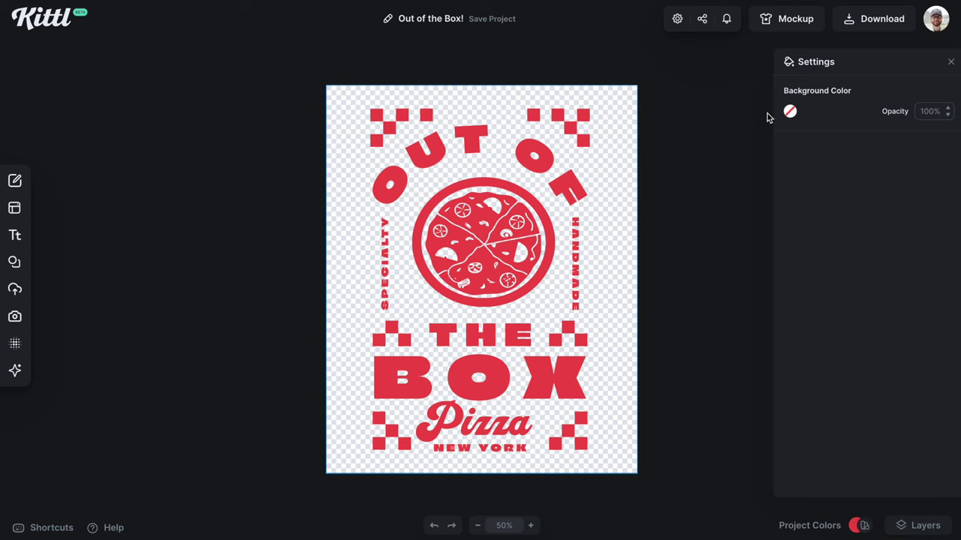
left_click(951, 63)
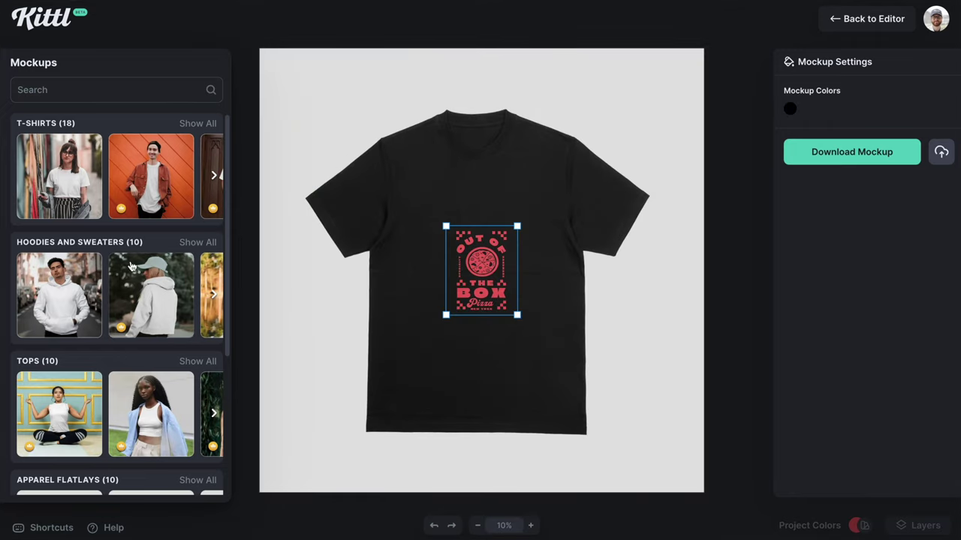
Browse all T-shirt mockups and apply the photo of a man seen from behind.
left_click(199, 123)
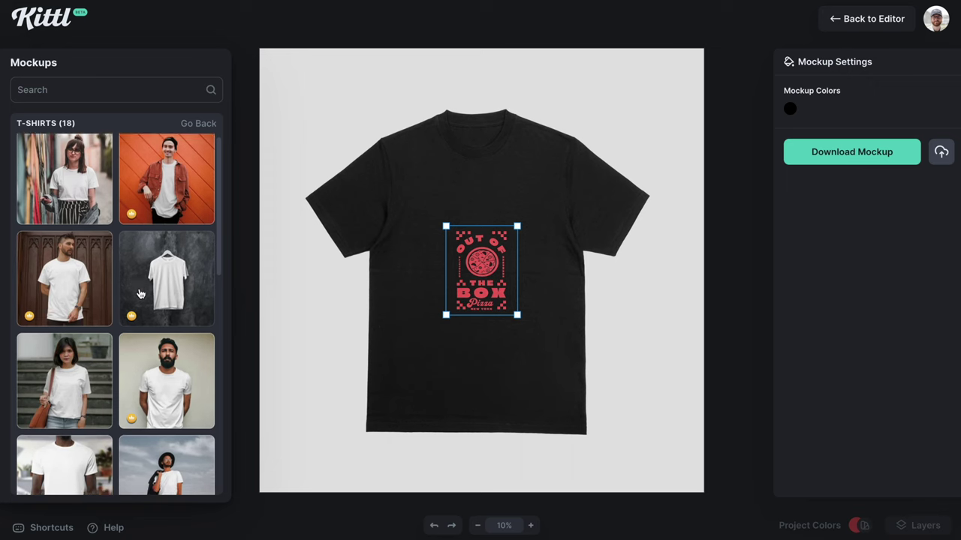
scroll(139, 294, "down", 3)
scroll(140, 295, "down", 1)
scroll(140, 295, "down", 2)
scroll(140, 295, "down", 2)
scroll(140, 294, "down", 1)
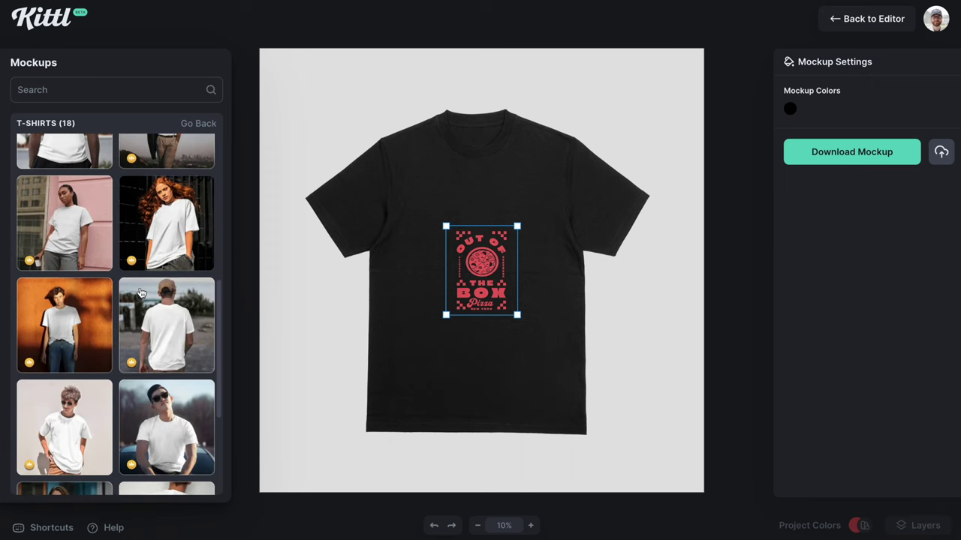
left_click(178, 325)
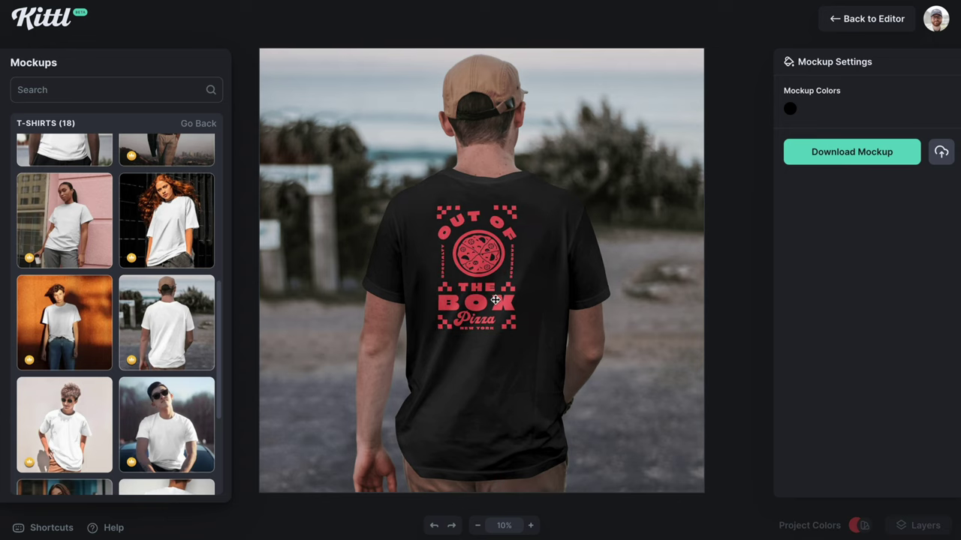
Enlarge the pizza print on the back and recolour the shirt from black to pale cream.
left_click(542, 247)
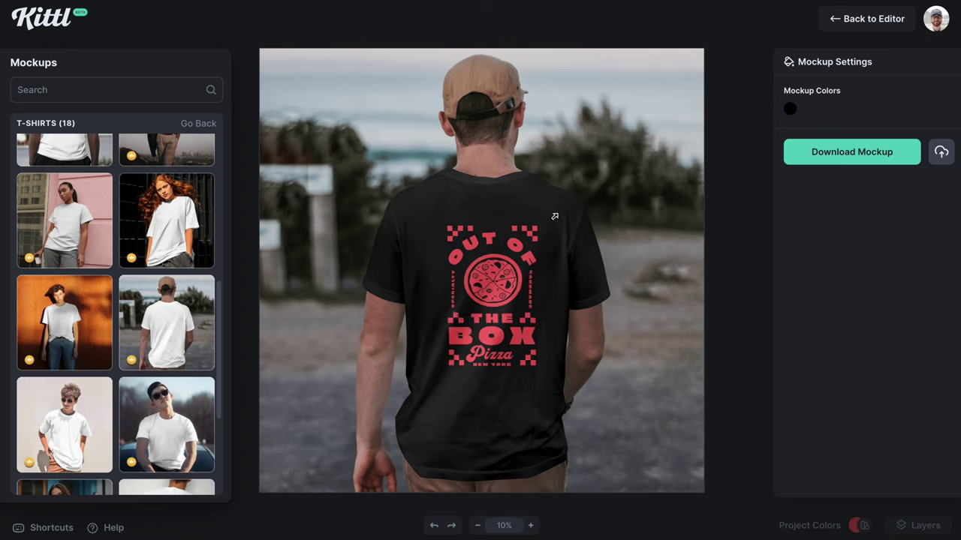
left_click(790, 109)
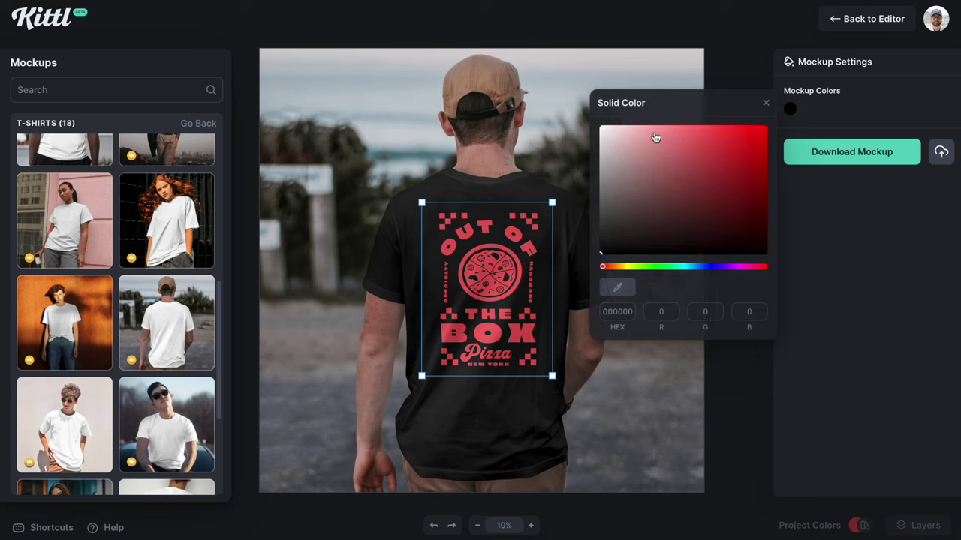
left_click_drag(656, 137, 629, 132)
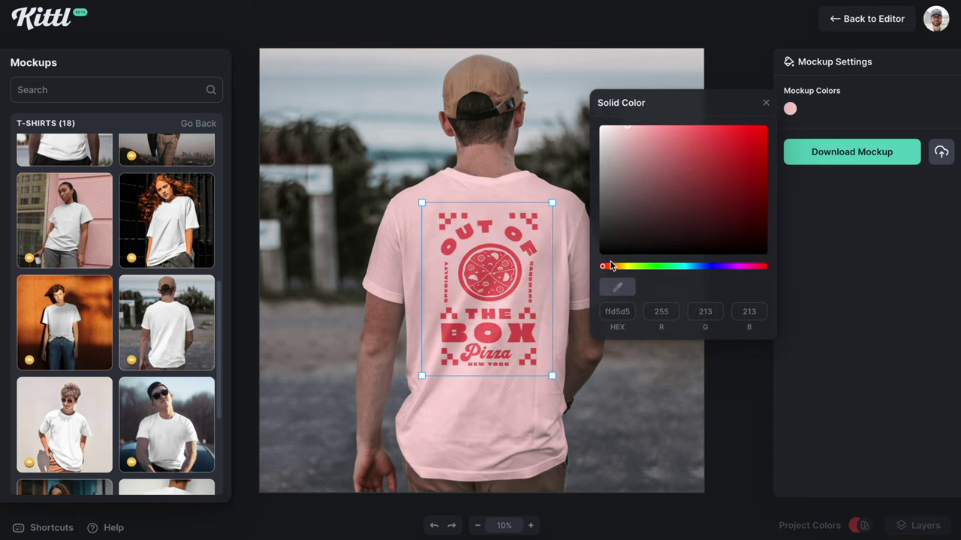
left_click_drag(605, 268, 617, 266)
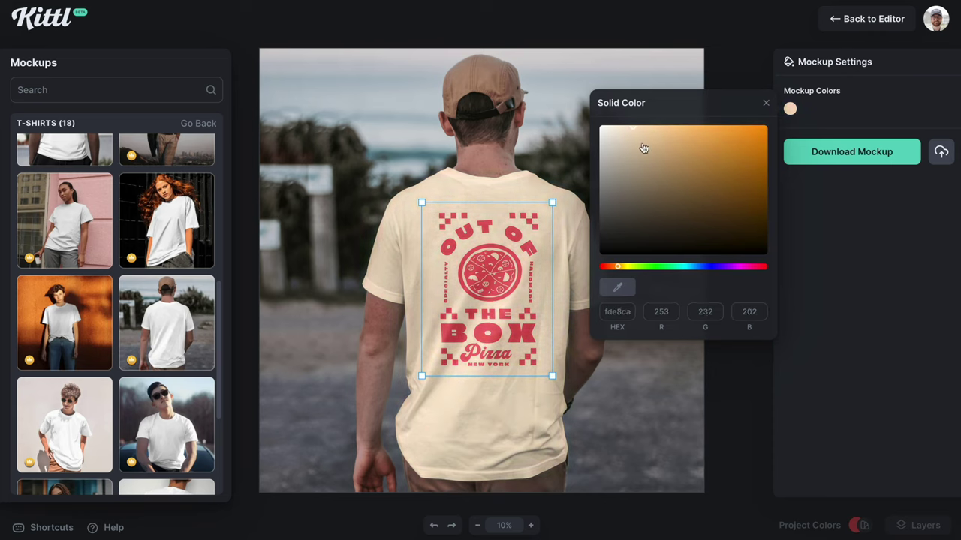
mouse_move(644, 150)
left_mouse_down()
mouse_move(707, 132)
mouse_move(675, 136)
left_mouse_up()
left_click(733, 238)
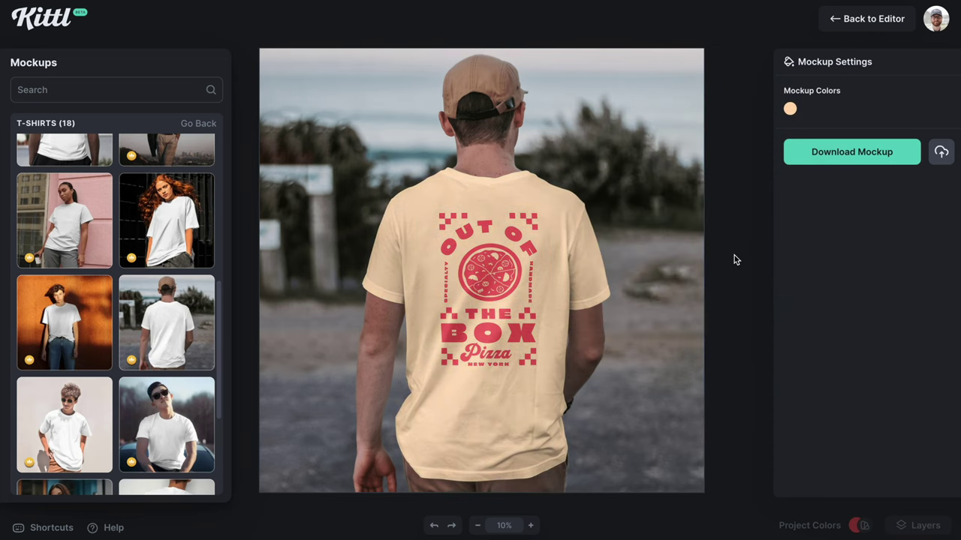